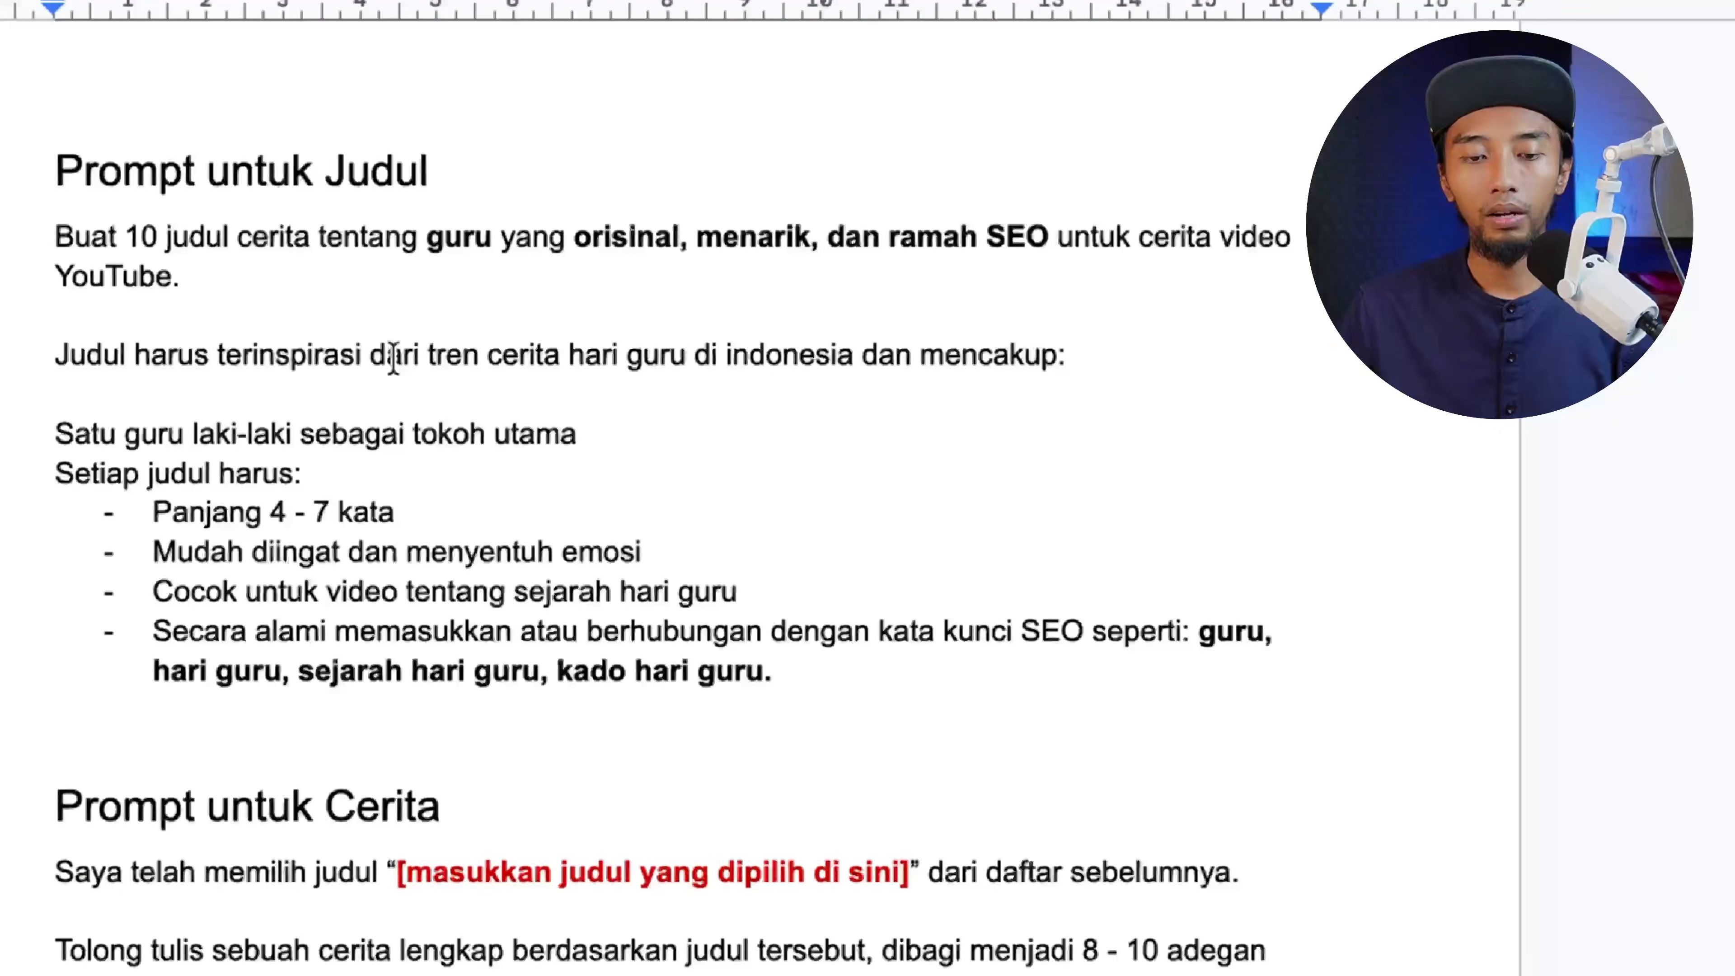
Copy the full prompt under "Prompt untuk Judul" from the document and submit it in ChatGPT to generate 10 story titles
{"action": "left_click_drag", "start_coordinate": [54, 232], "coordinate": [797, 675]}
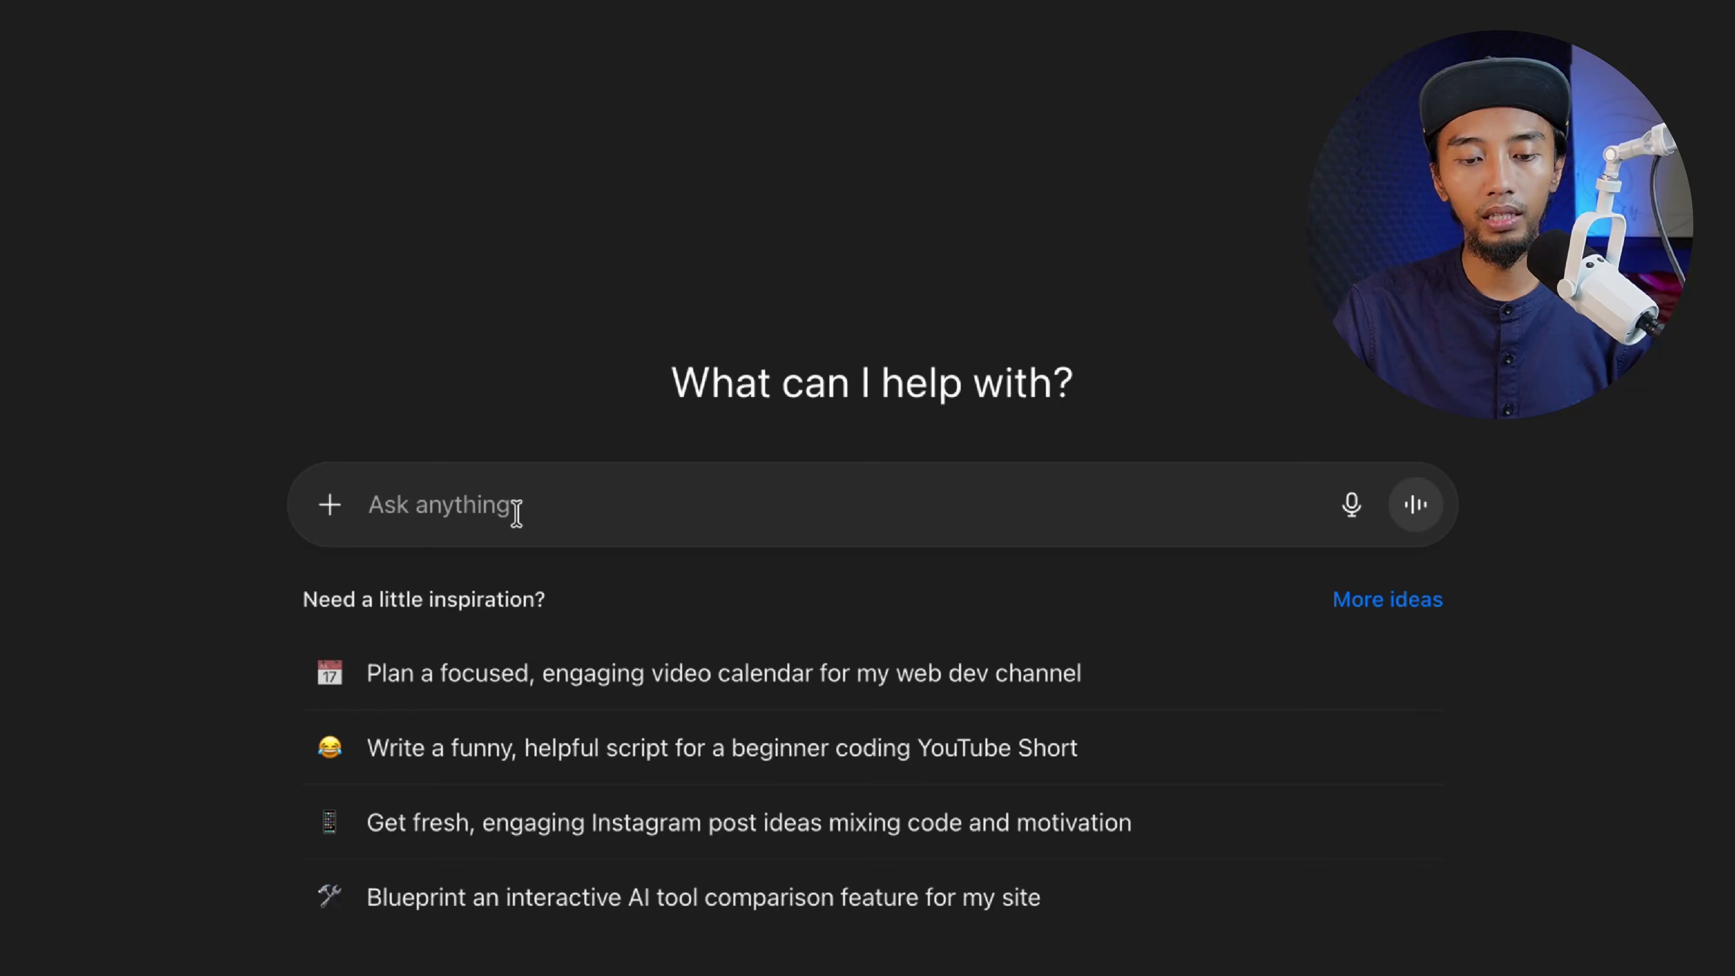
{"action": "type", "text": "Judul harus terinspirasi dari tren cerita hari guru di indonesia dan mencakup:  Satu guru laki-laki sebagai tokoh utama Setiap judul harus: Panjang 4 - 7 kata Mudah diingat dan menyentuh emosi Cocok untuk video tentang sejarah hari guru Secara alami memasukkan atau berhubungan dengan kata kunci SEO seperti: guru, hari guru, sejarah hari guru, kado hari guru."}
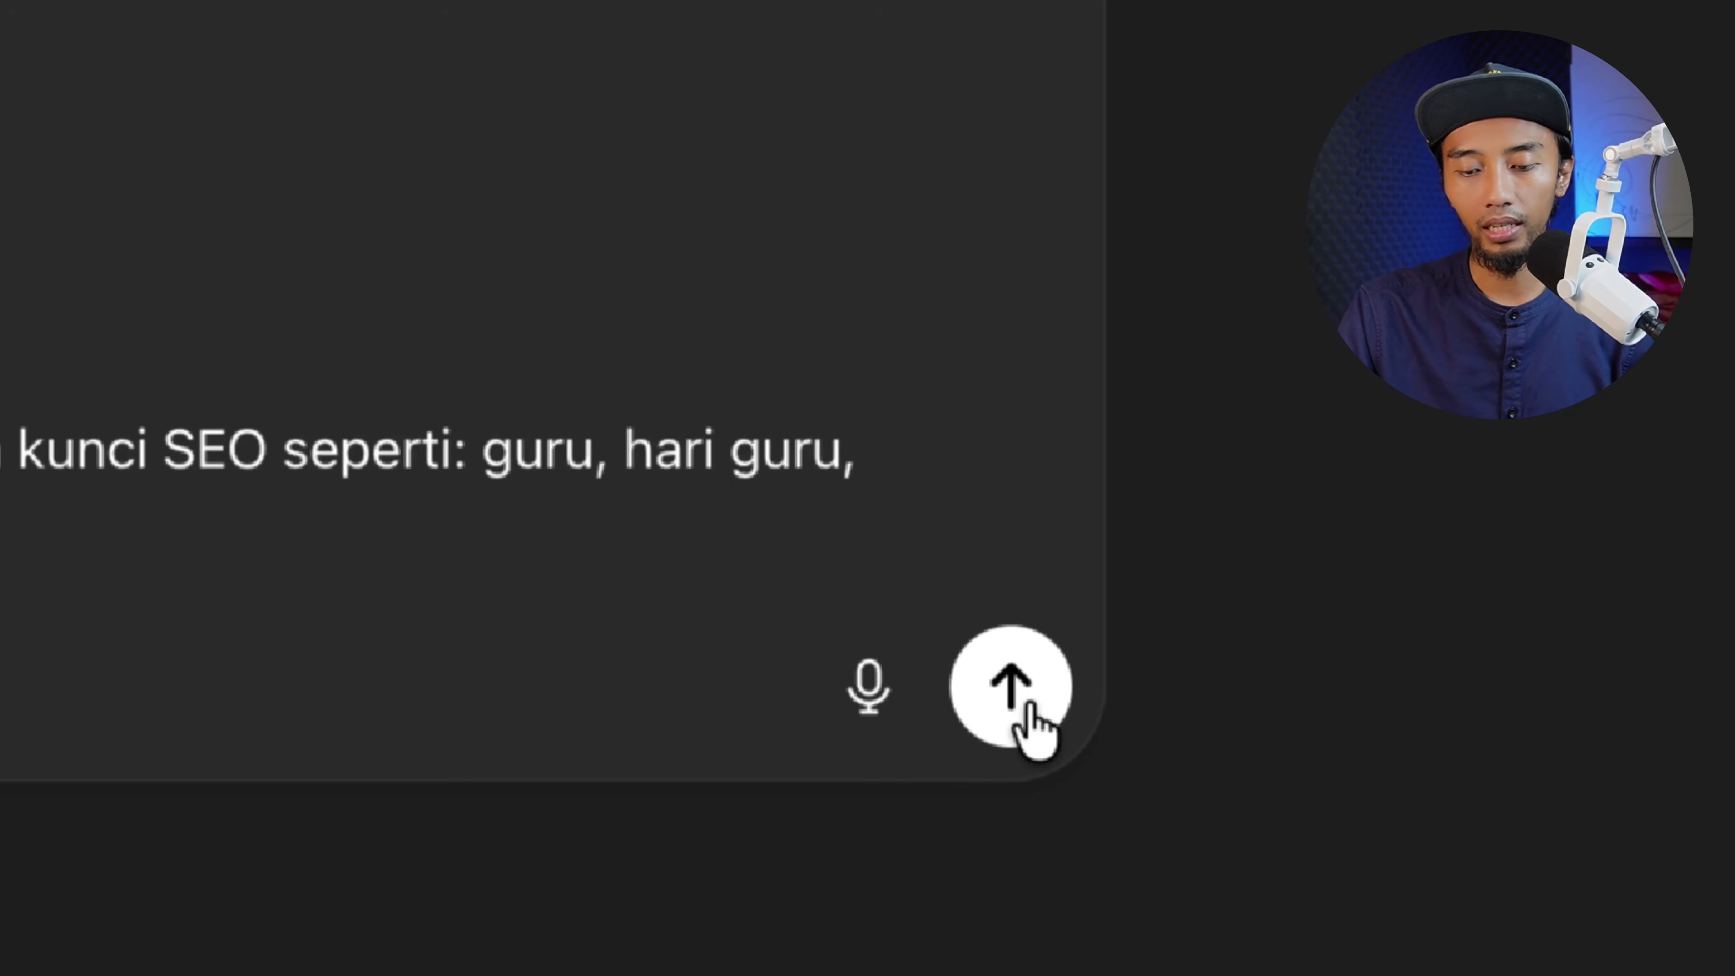
{"action": "left_click", "coordinate": [1011, 687]}
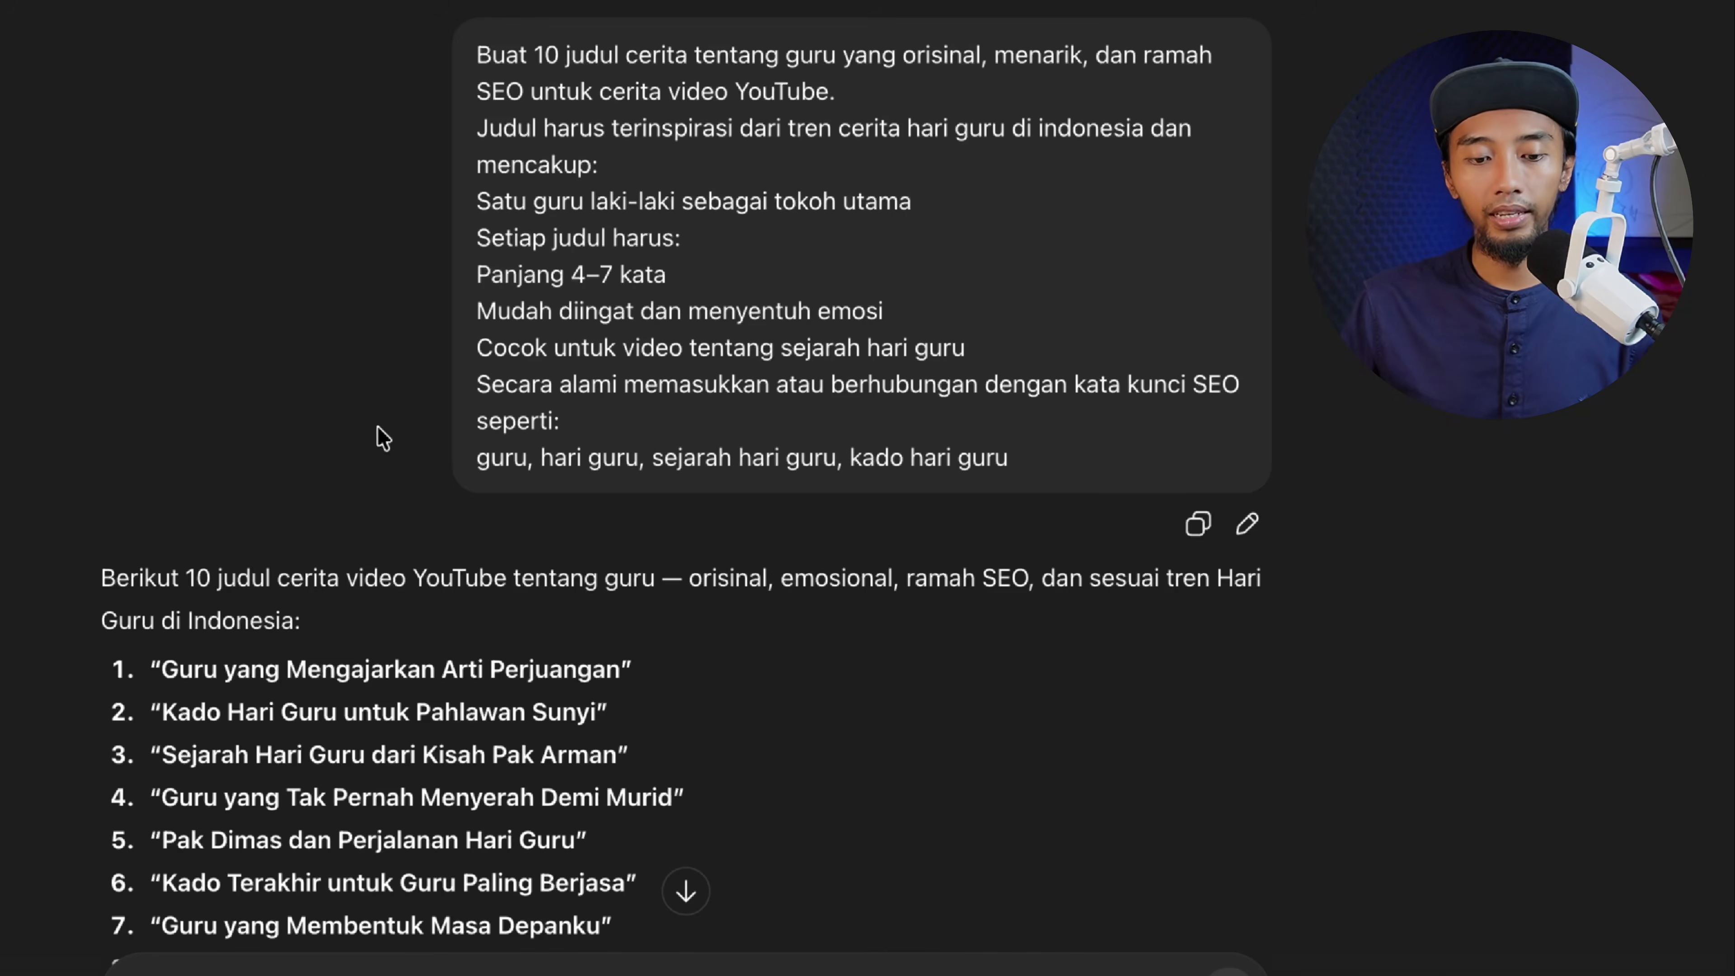
{"action": "scroll", "coordinate": [380, 432], "scroll_direction": "down", "scroll_amount": 5}
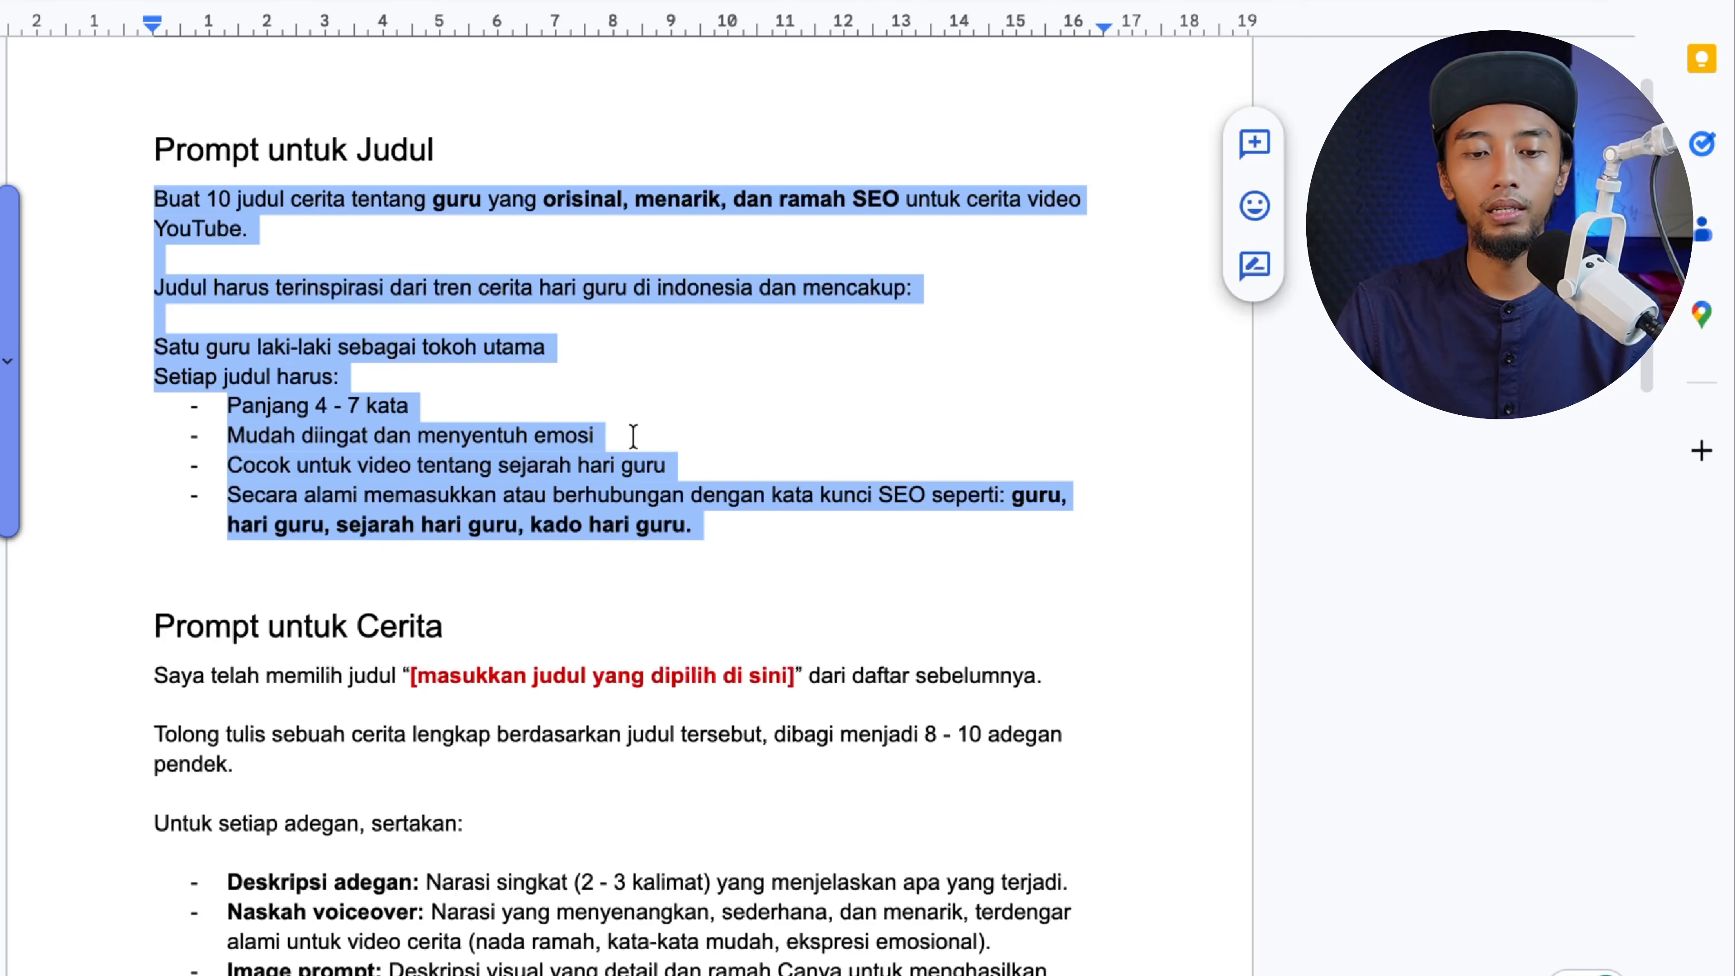
Review the opening of "Prompt untuk Cerita" in the Google Docs document, including the title placeholder and the 8 - 10 scene instruction
{"action": "scroll", "coordinate": [633, 435], "scroll_direction": "down", "scroll_amount": 2}
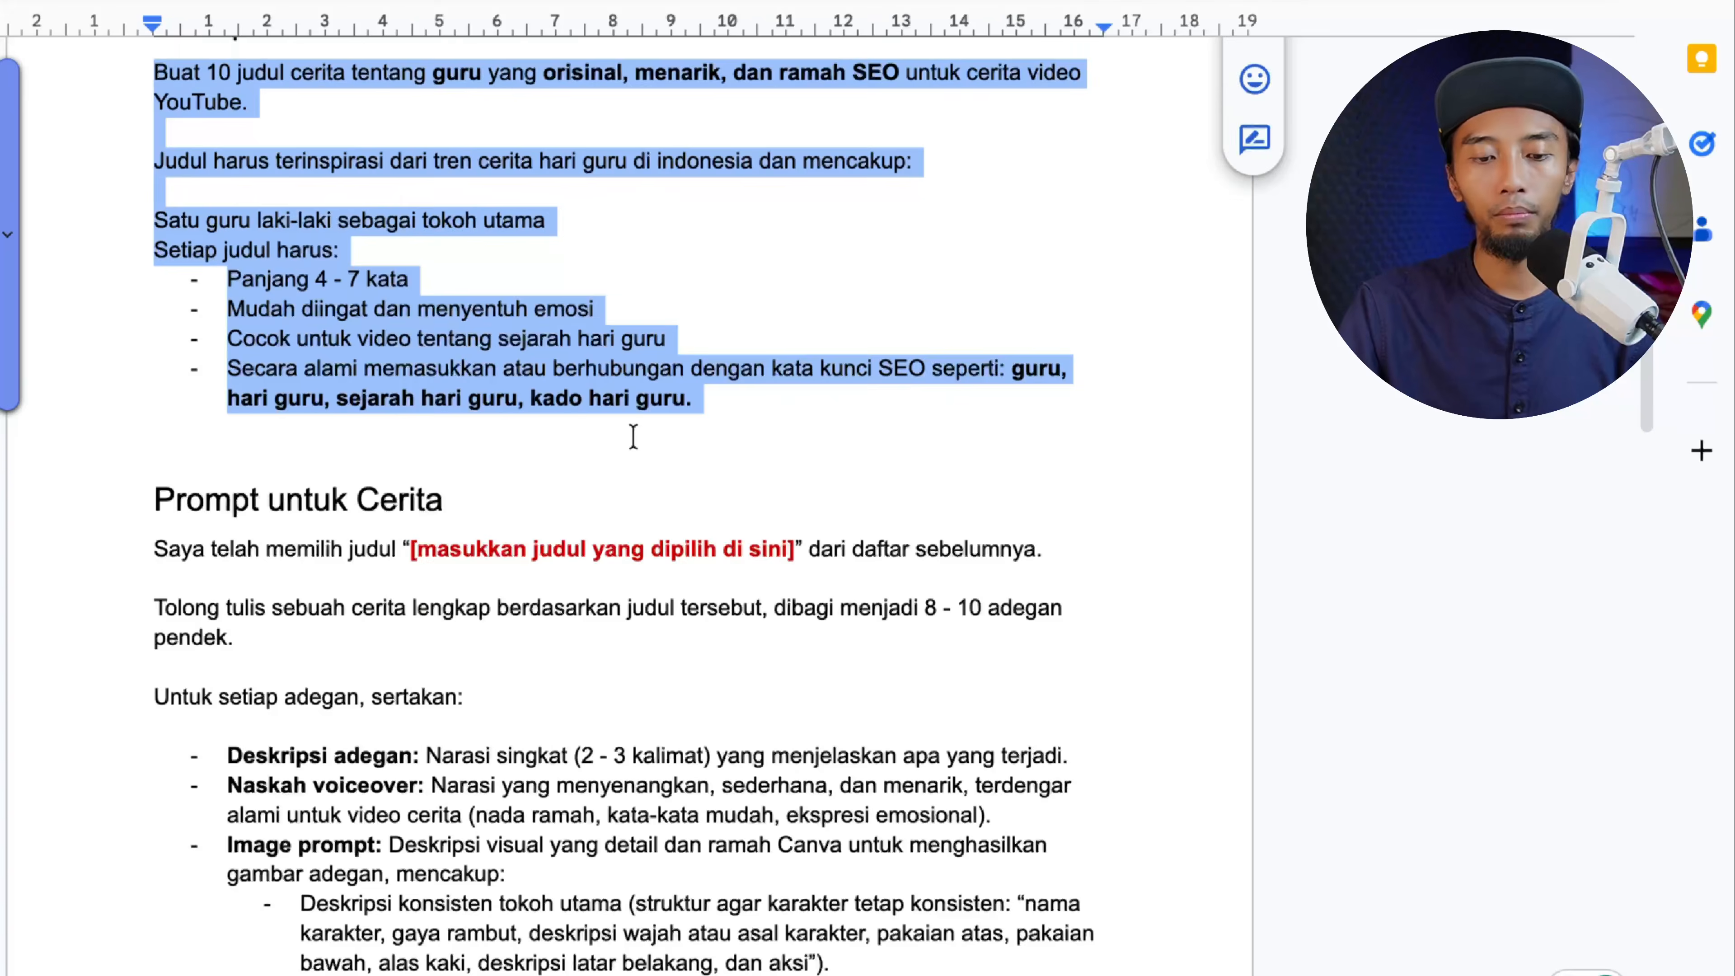
{"action": "scroll", "coordinate": [633, 436], "scroll_direction": "down", "scroll_amount": 5}
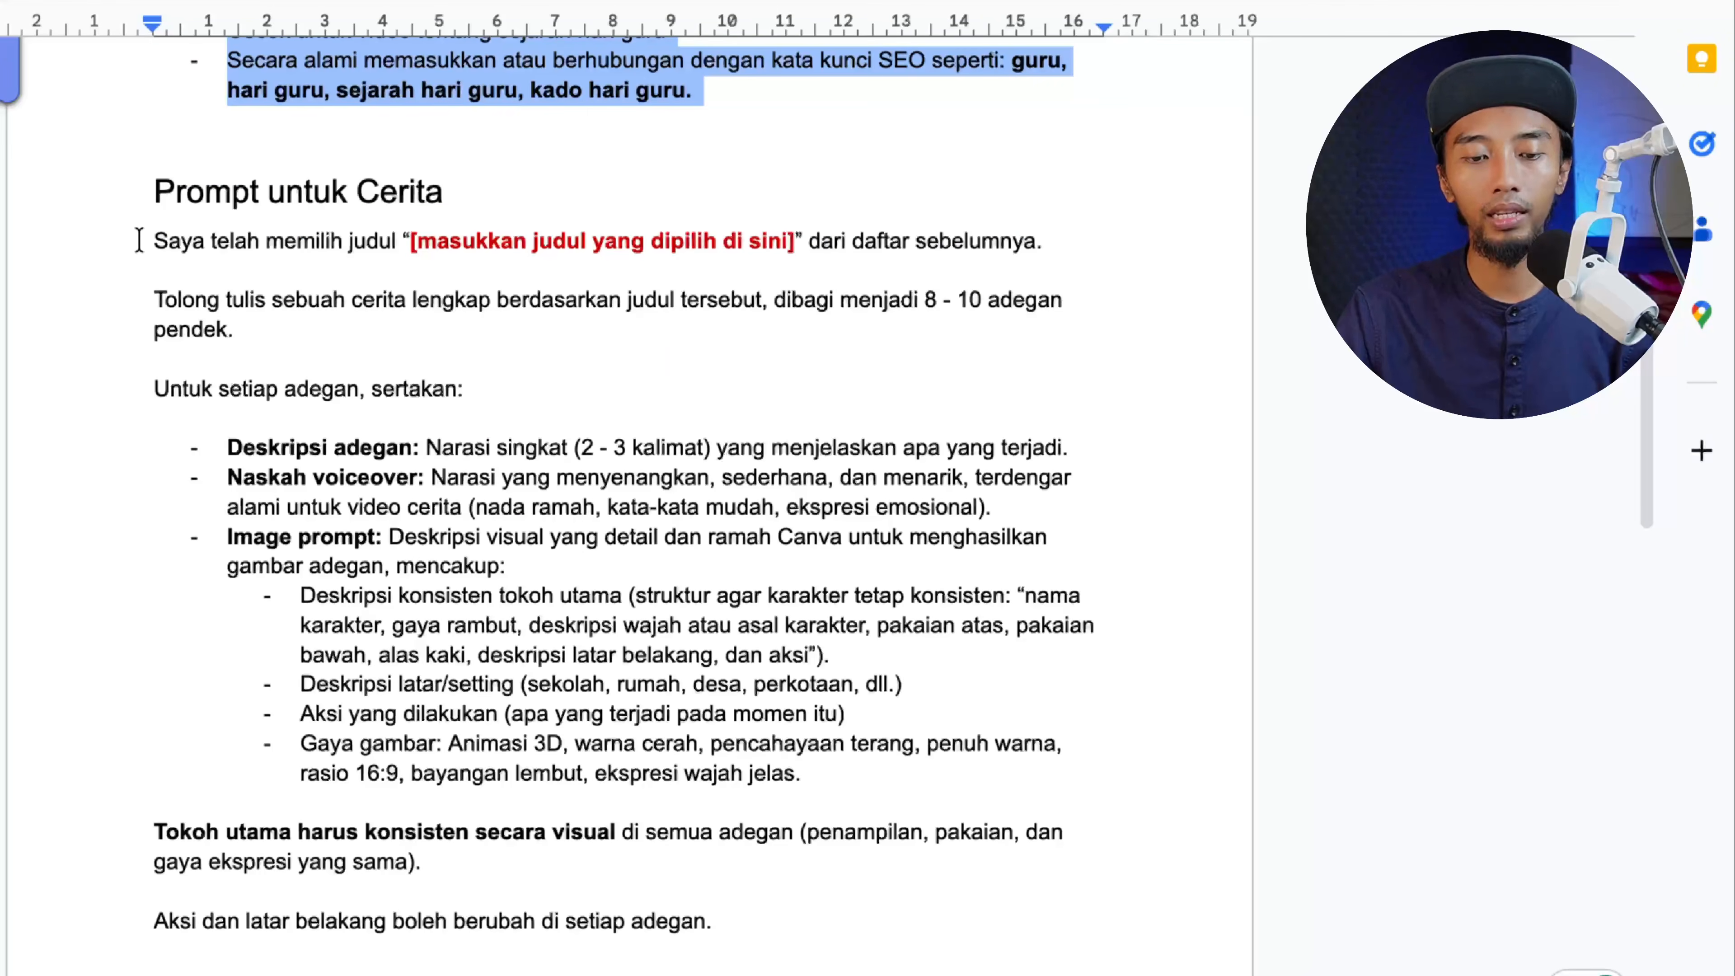
{"action": "scroll", "coordinate": [255, 391], "scroll_direction": "down", "scroll_amount": 1}
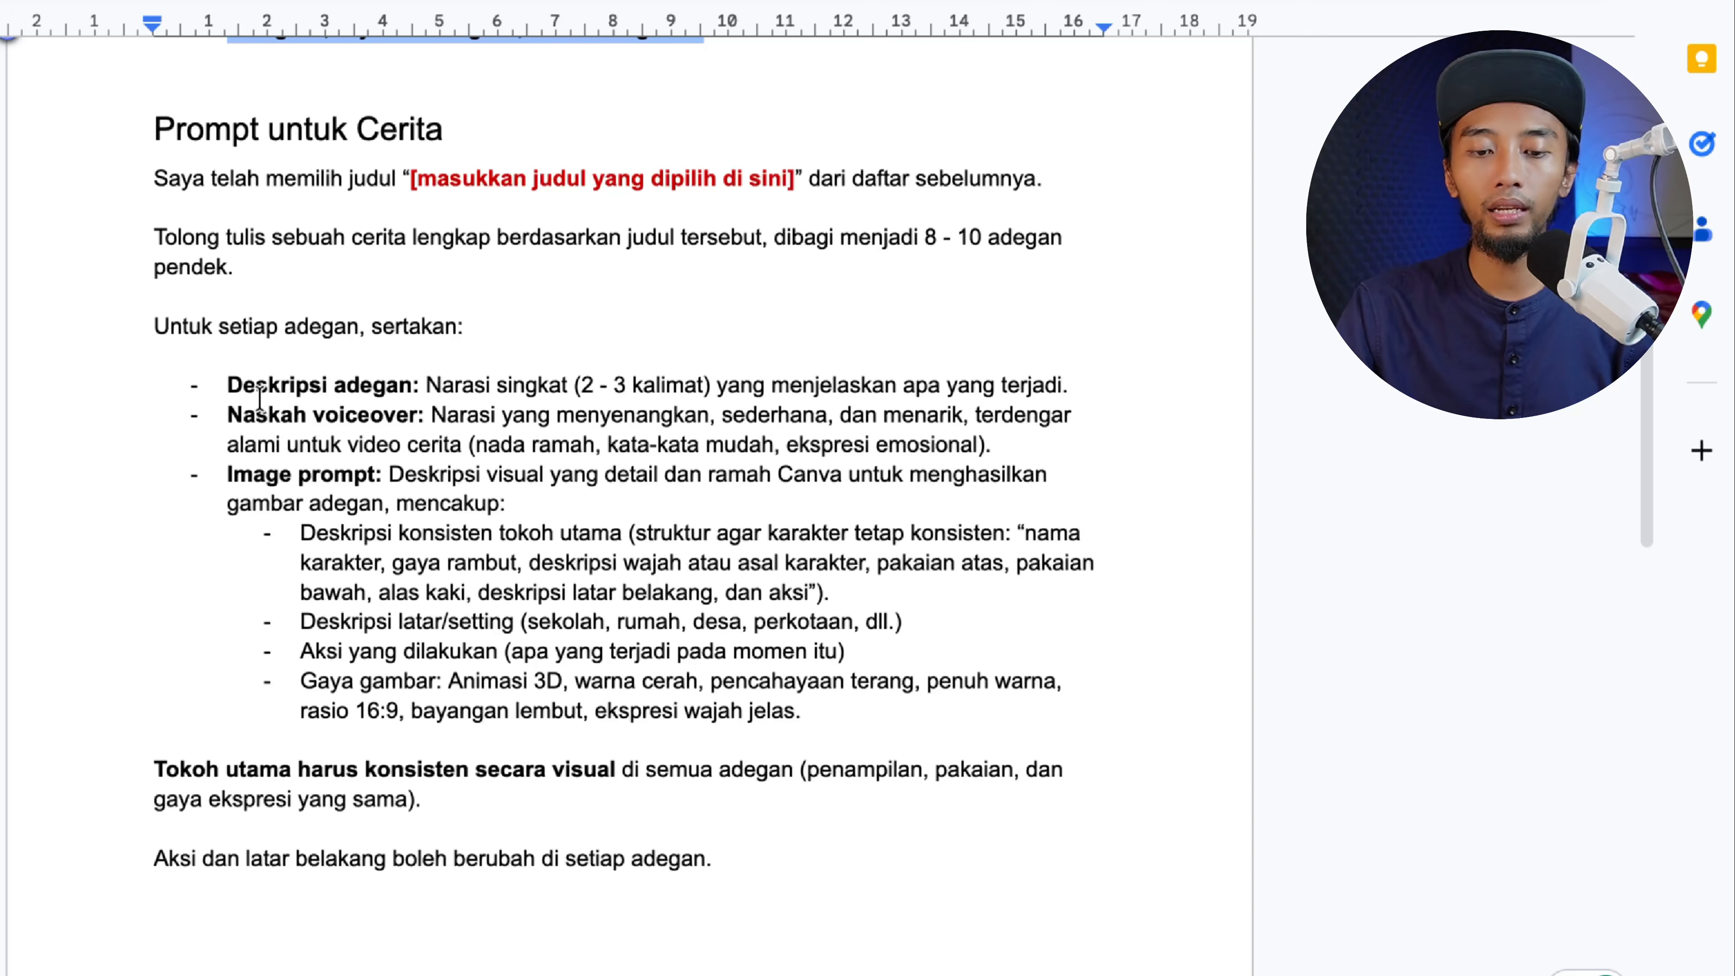
{"action": "scroll", "coordinate": [259, 396], "scroll_direction": "up", "scroll_amount": 7}
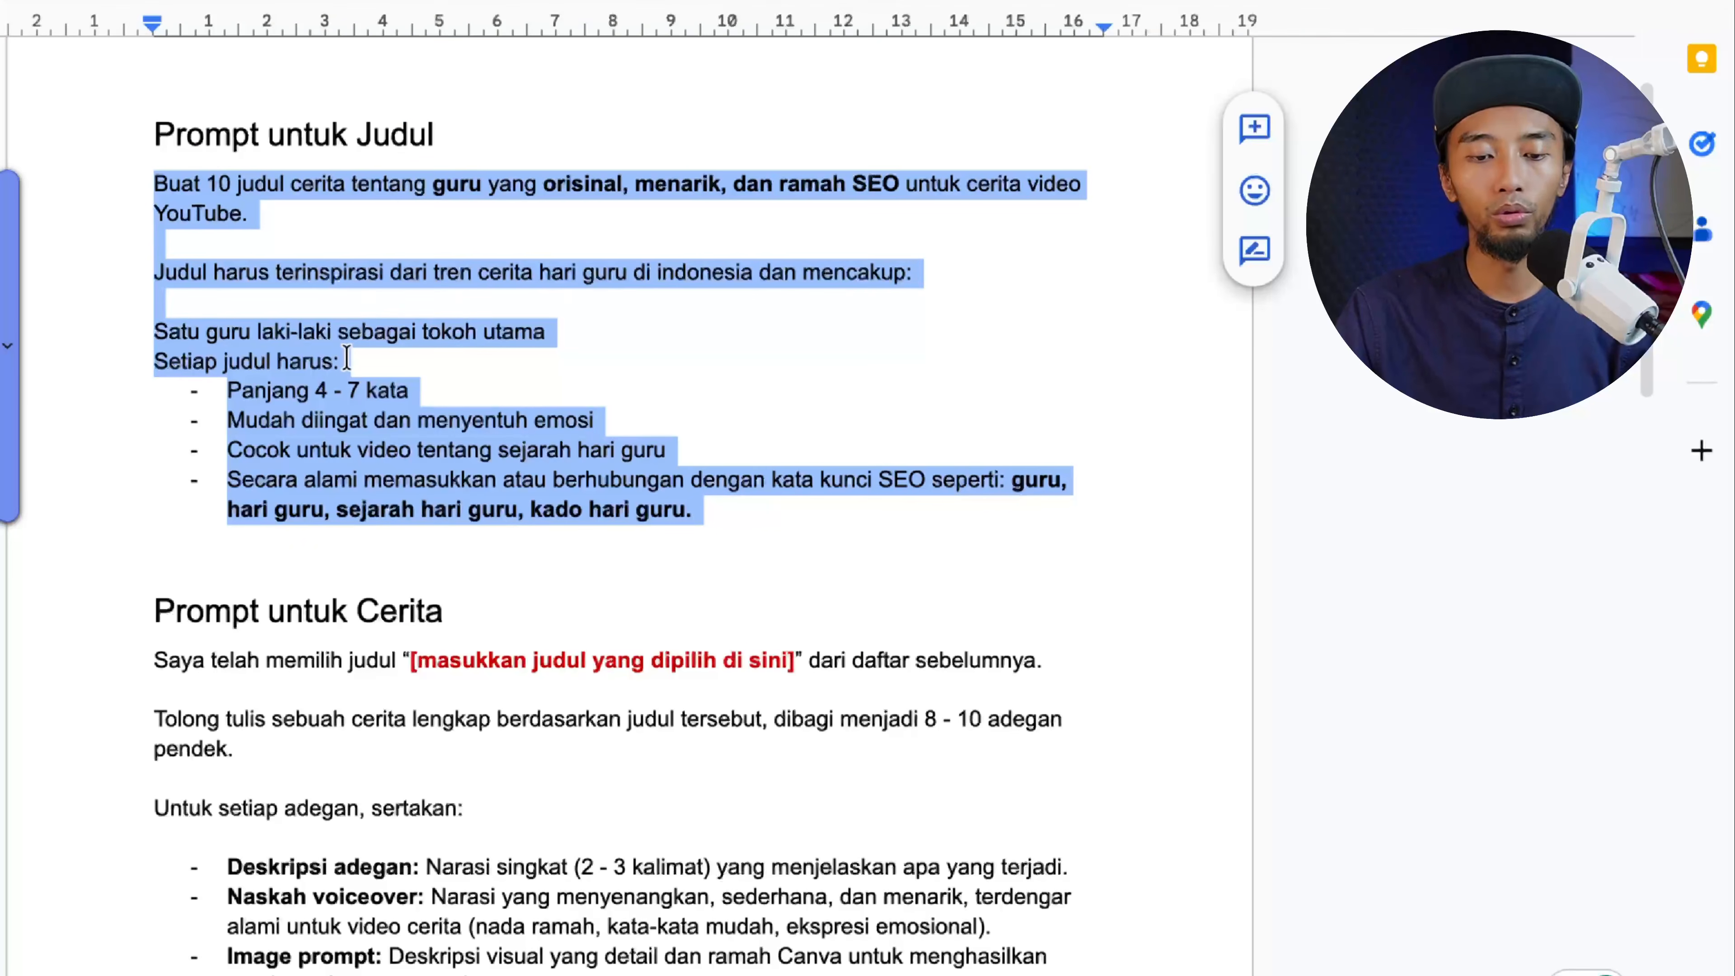
{"action": "scroll", "coordinate": [346, 357], "scroll_direction": "down", "scroll_amount": 2}
{"action": "scroll", "coordinate": [347, 357], "scroll_direction": "down", "scroll_amount": 1}
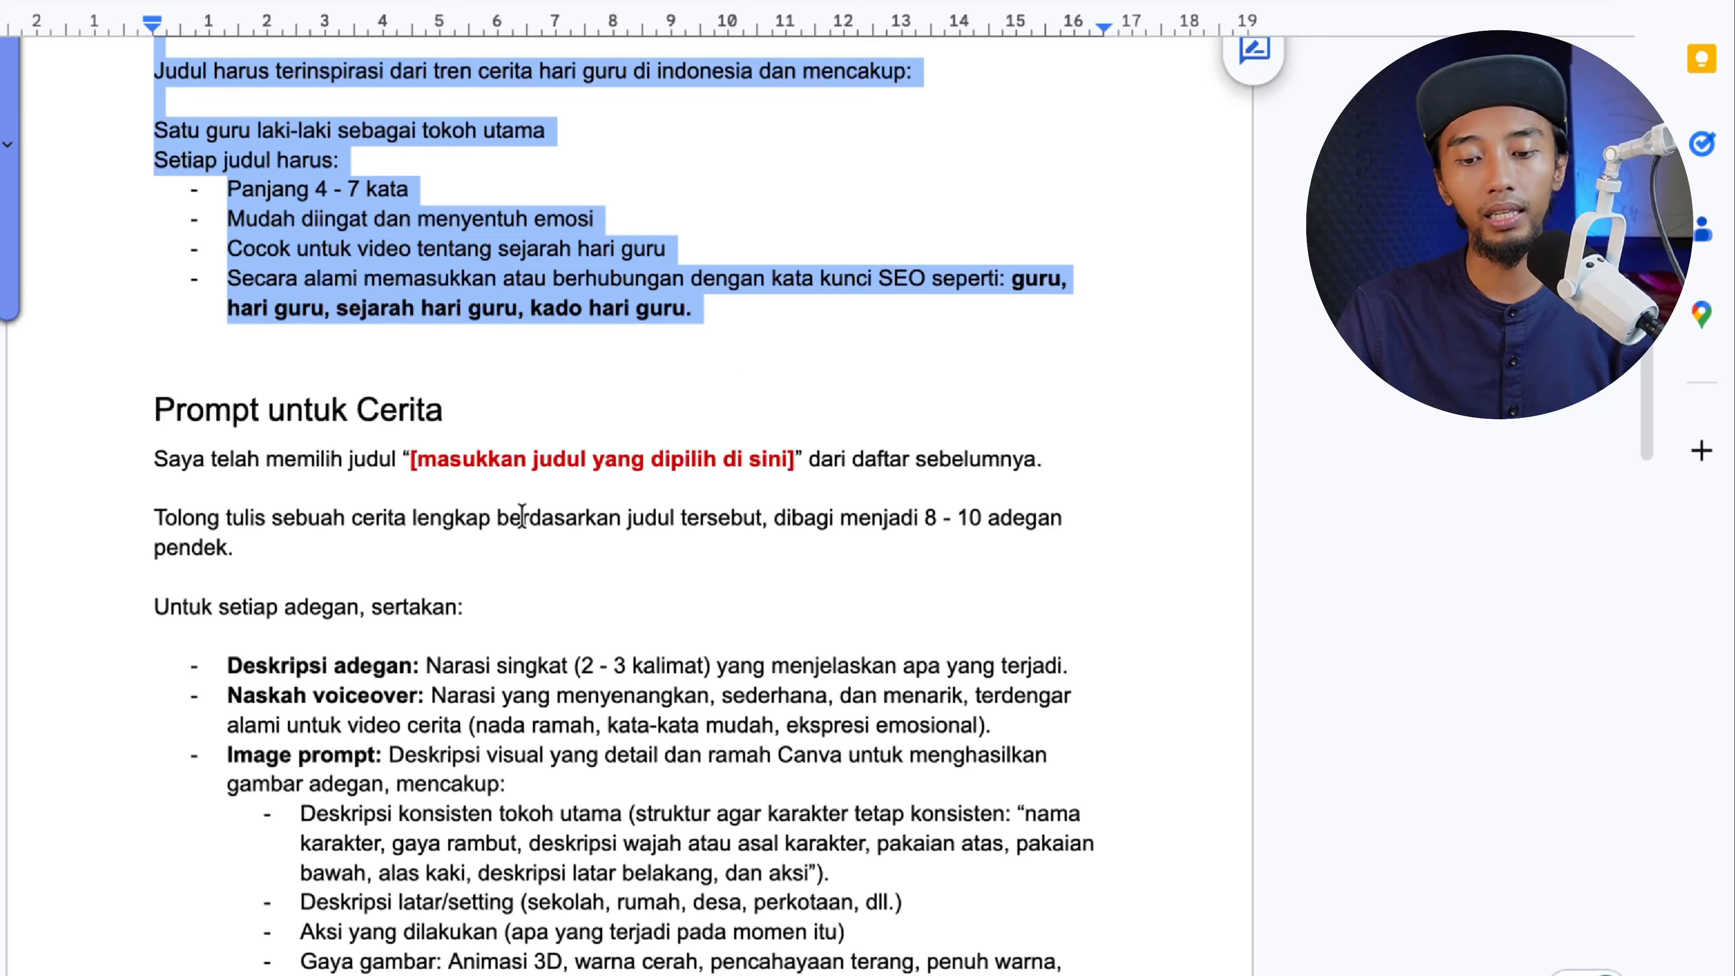
{"action": "scroll", "coordinate": [522, 517], "scroll_direction": "down", "scroll_amount": 2}
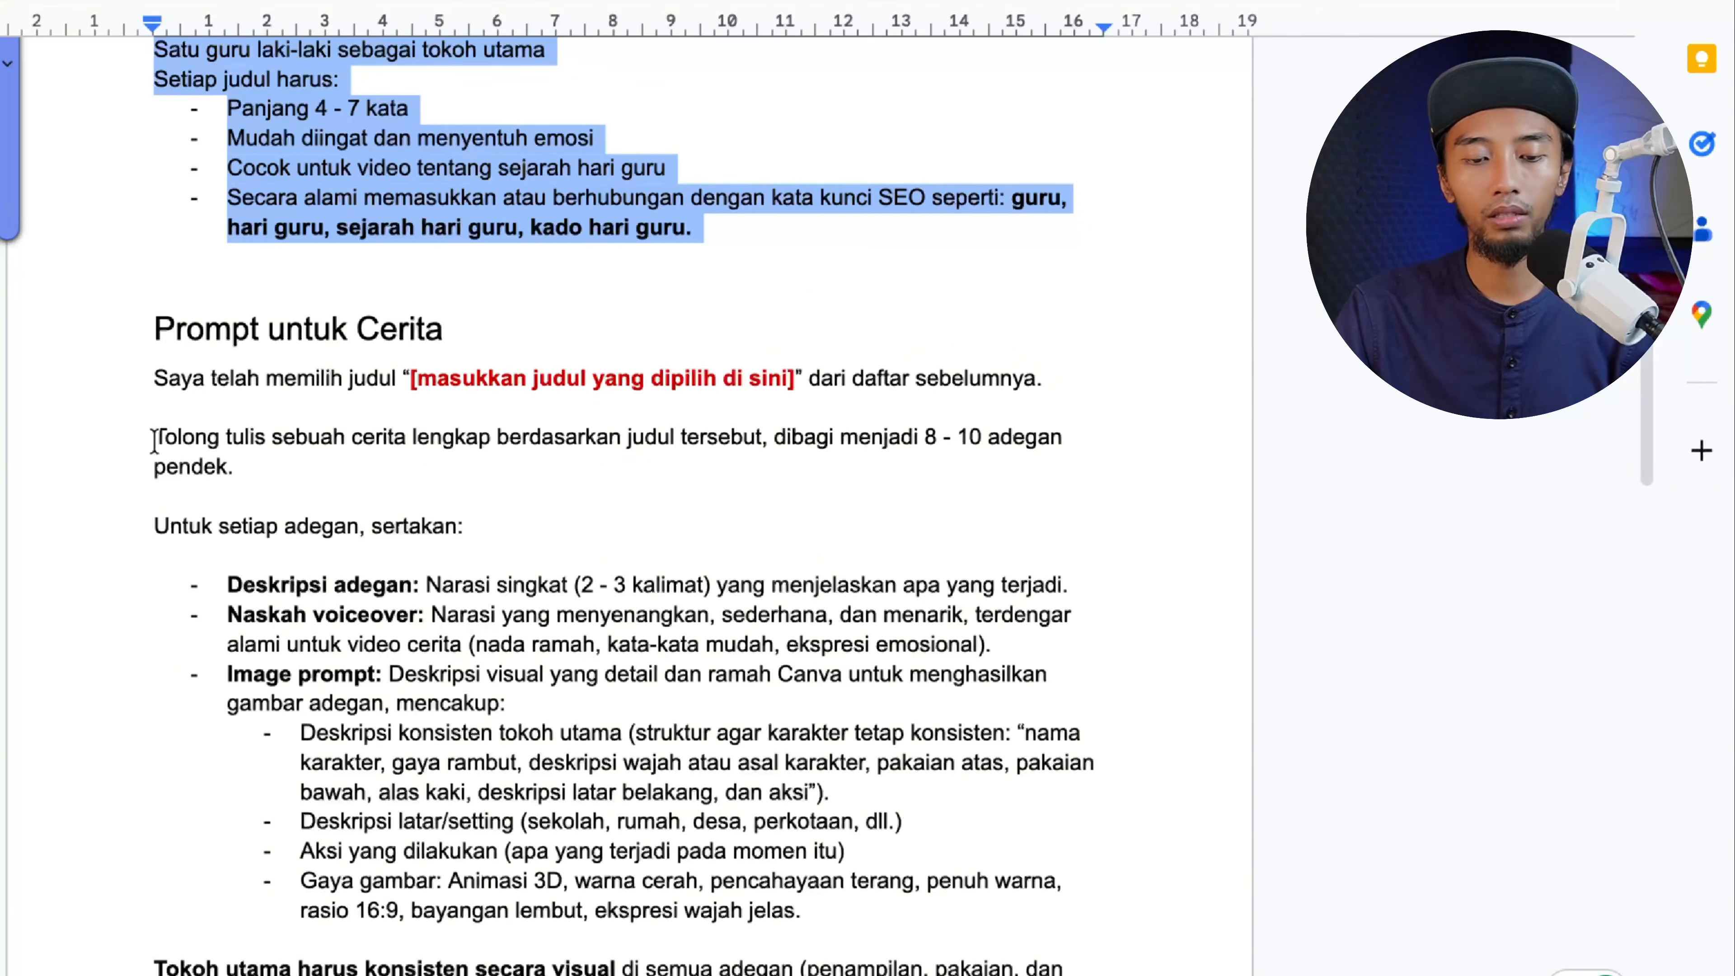
{"action": "left_click_drag", "start_coordinate": [155, 440], "coordinate": [367, 458]}
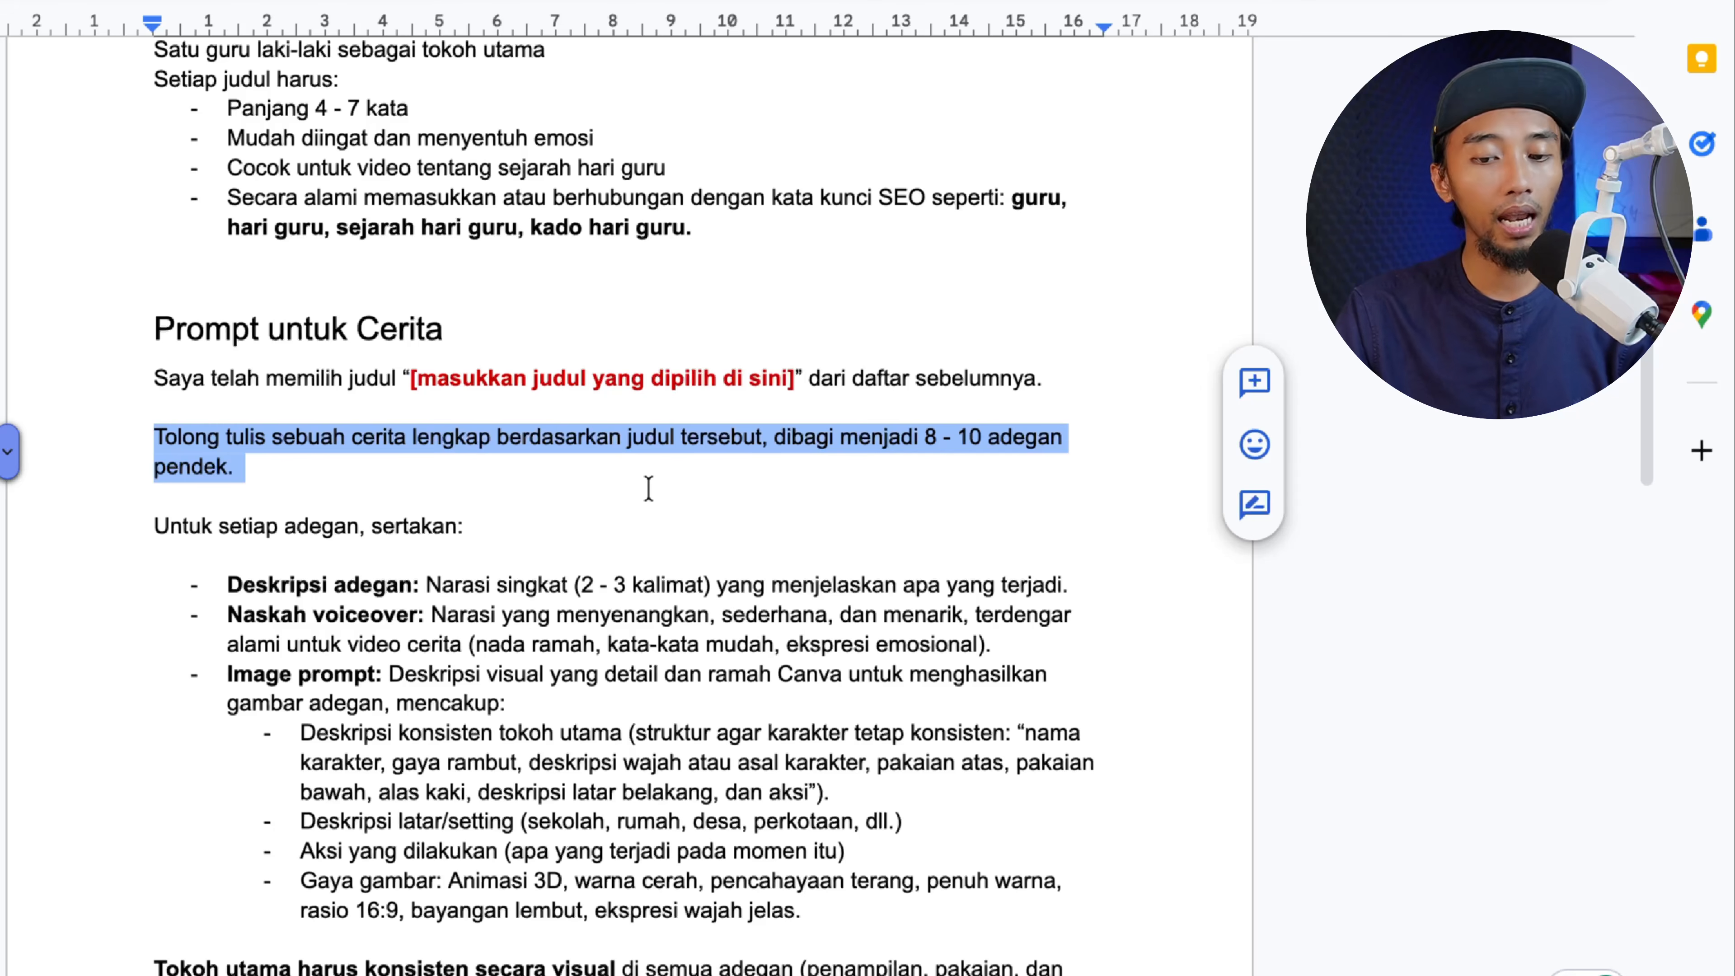
{"action": "scroll", "coordinate": [232, 511], "scroll_direction": "down", "scroll_amount": 2}
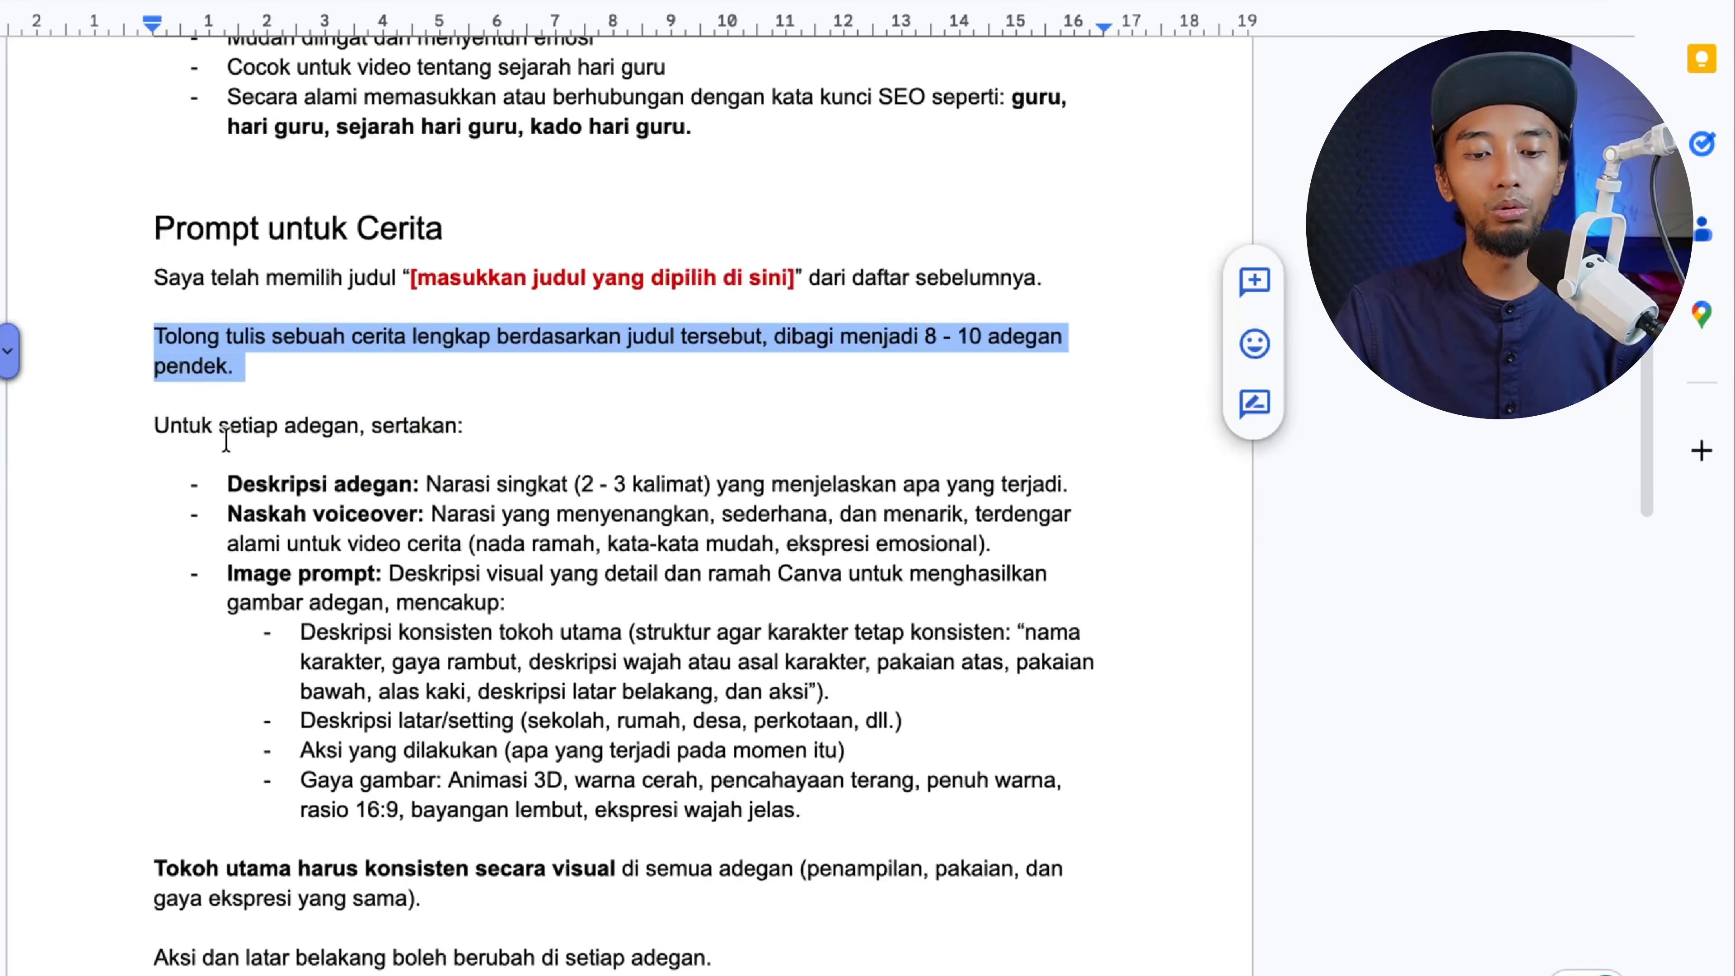
{"action": "scroll", "coordinate": [471, 426], "scroll_direction": "down", "scroll_amount": 2}
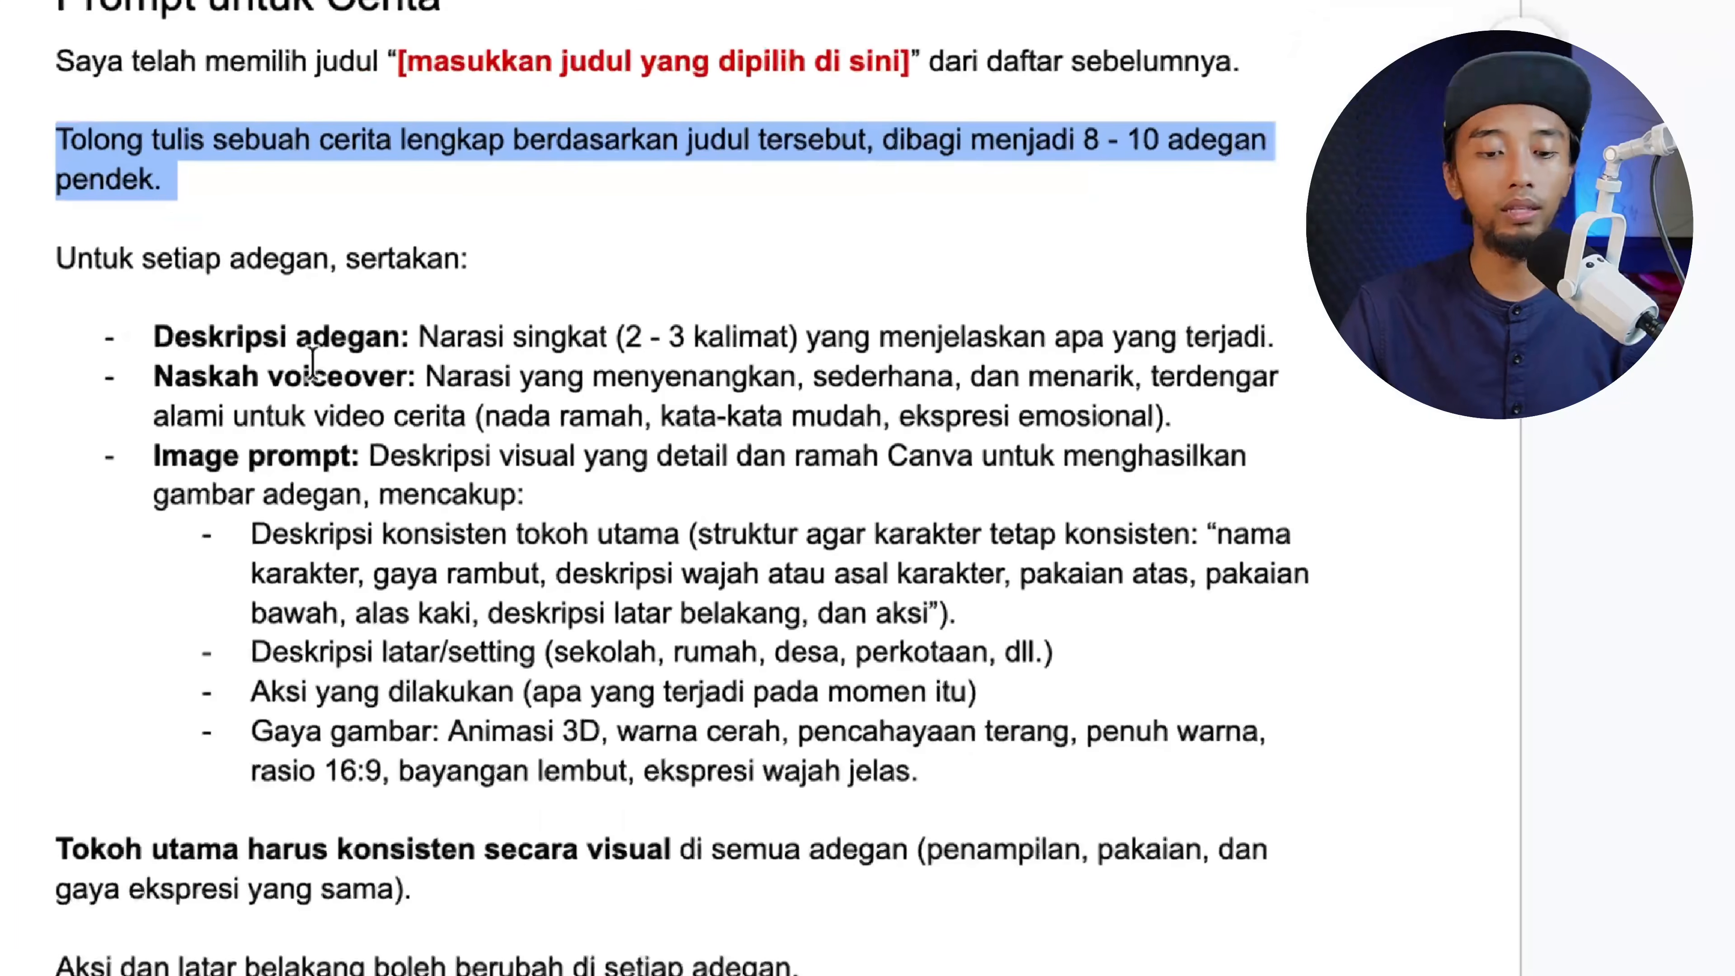
Examine the story prompt's requirements for scene description, voiceover script, image prompt, image style, character consistency and moral ending
{"action": "left_click_drag", "start_coordinate": [148, 336], "coordinate": [462, 356]}
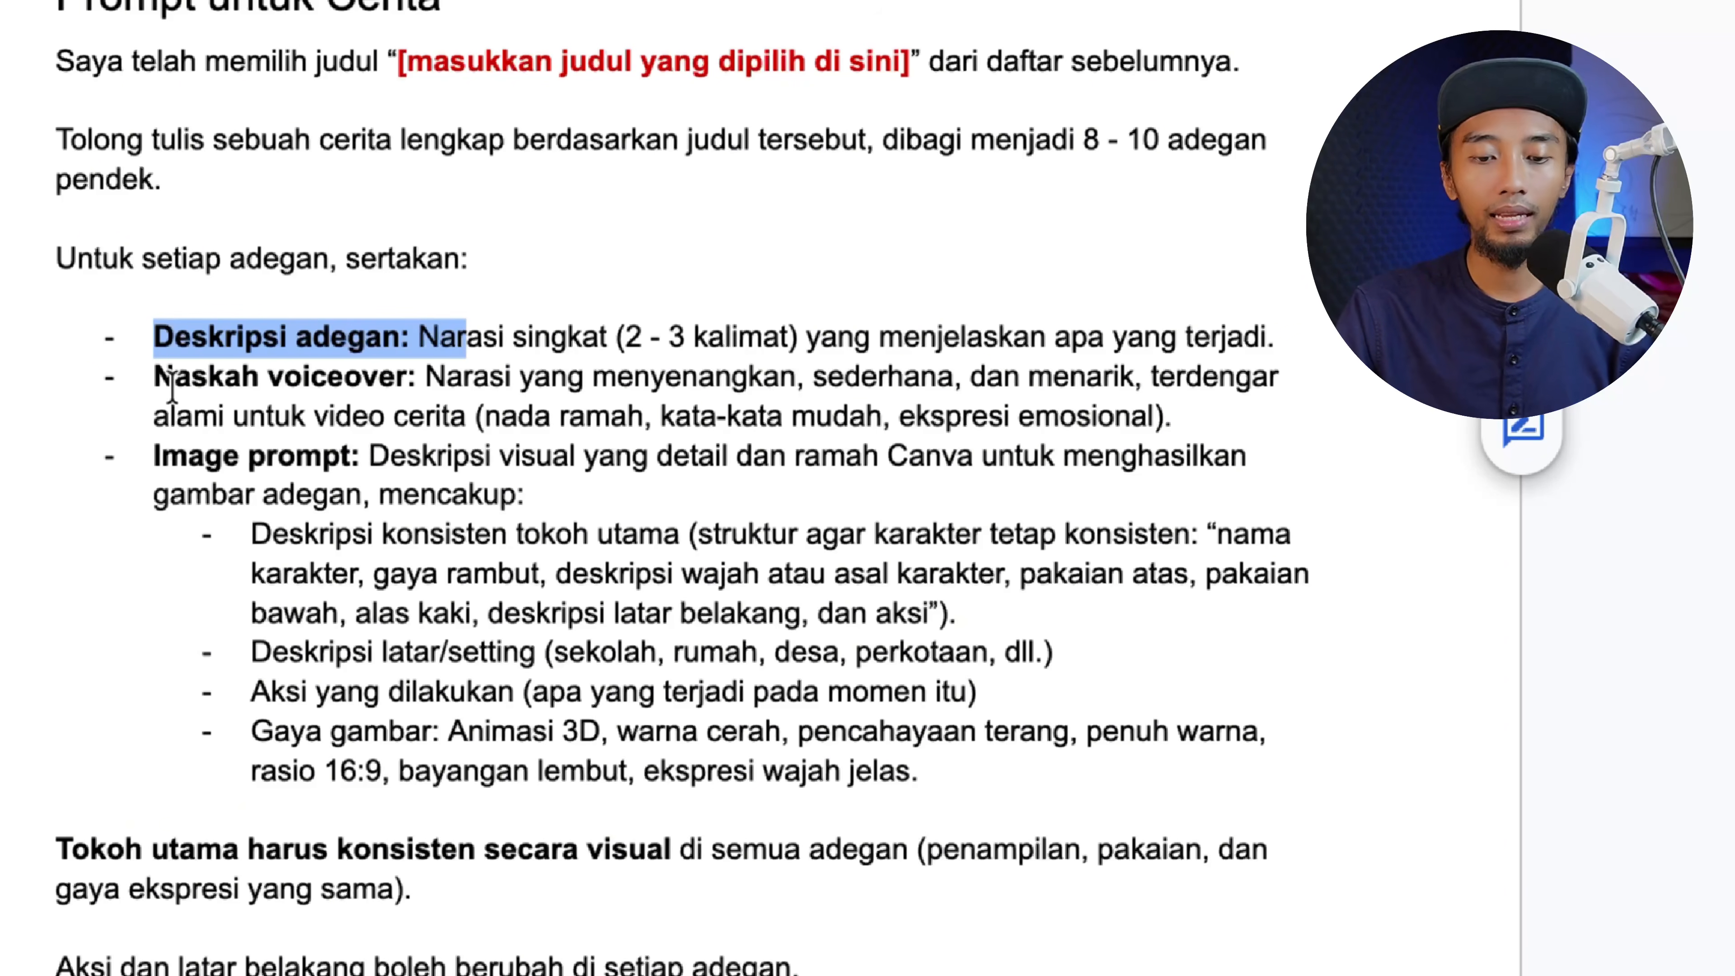
{"action": "left_click", "coordinate": [833, 414]}
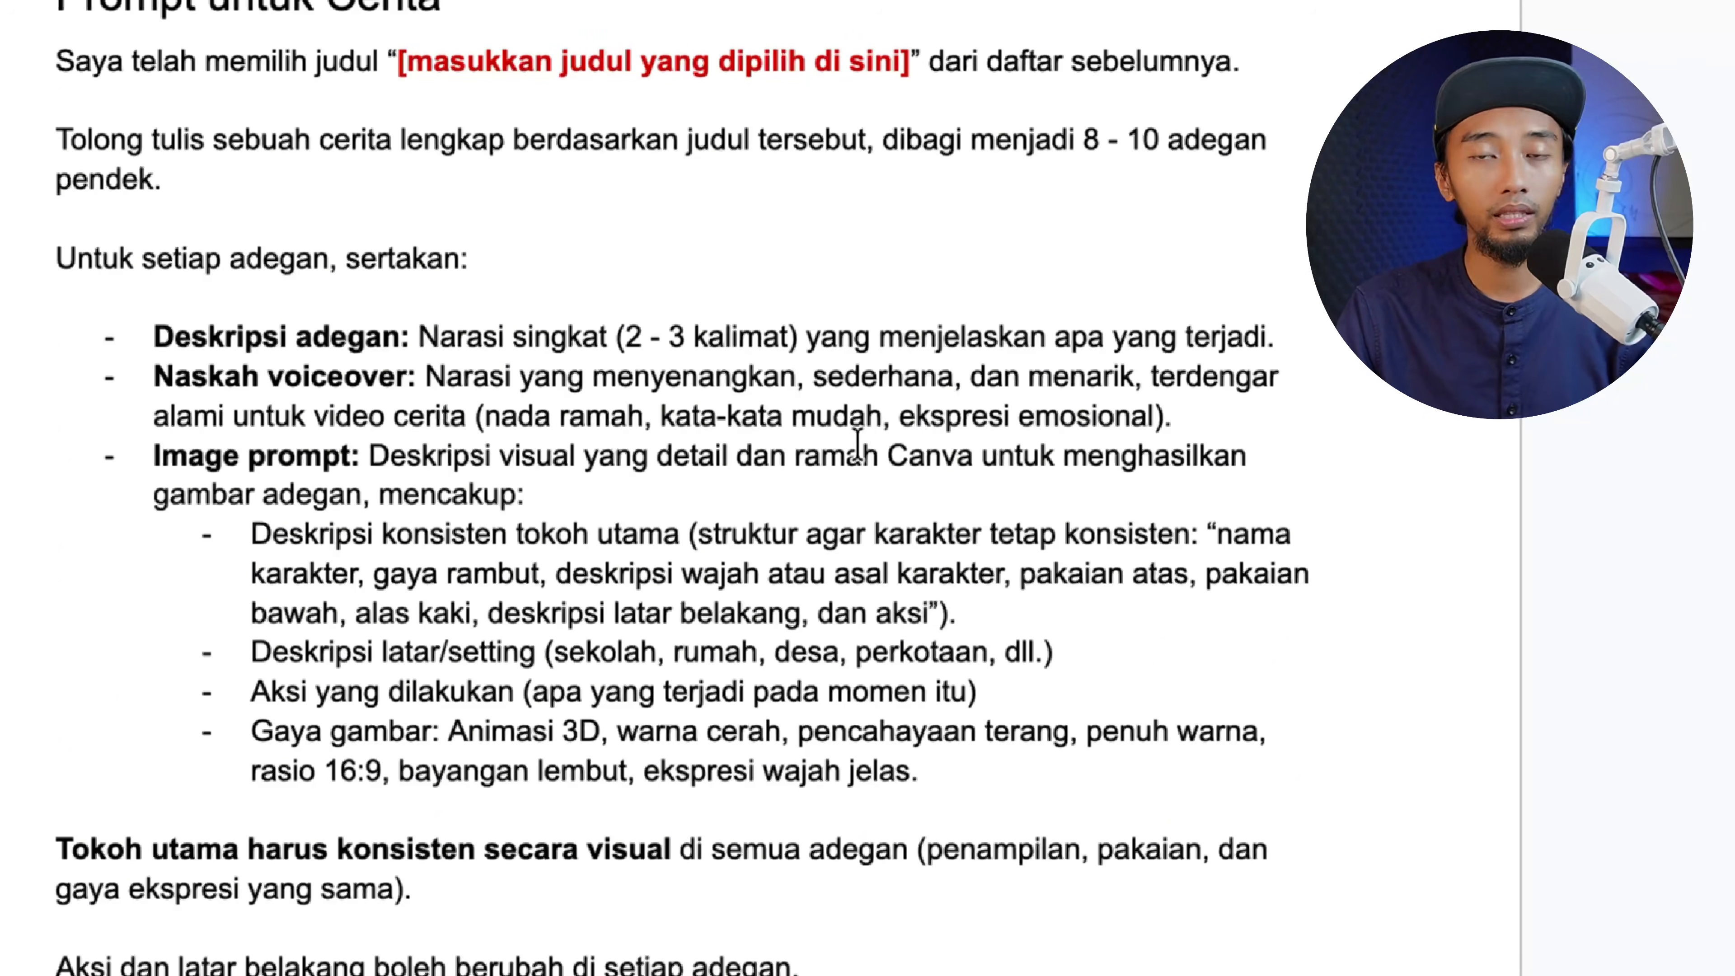
{"action": "left_click_drag", "start_coordinate": [152, 457], "coordinate": [397, 454]}
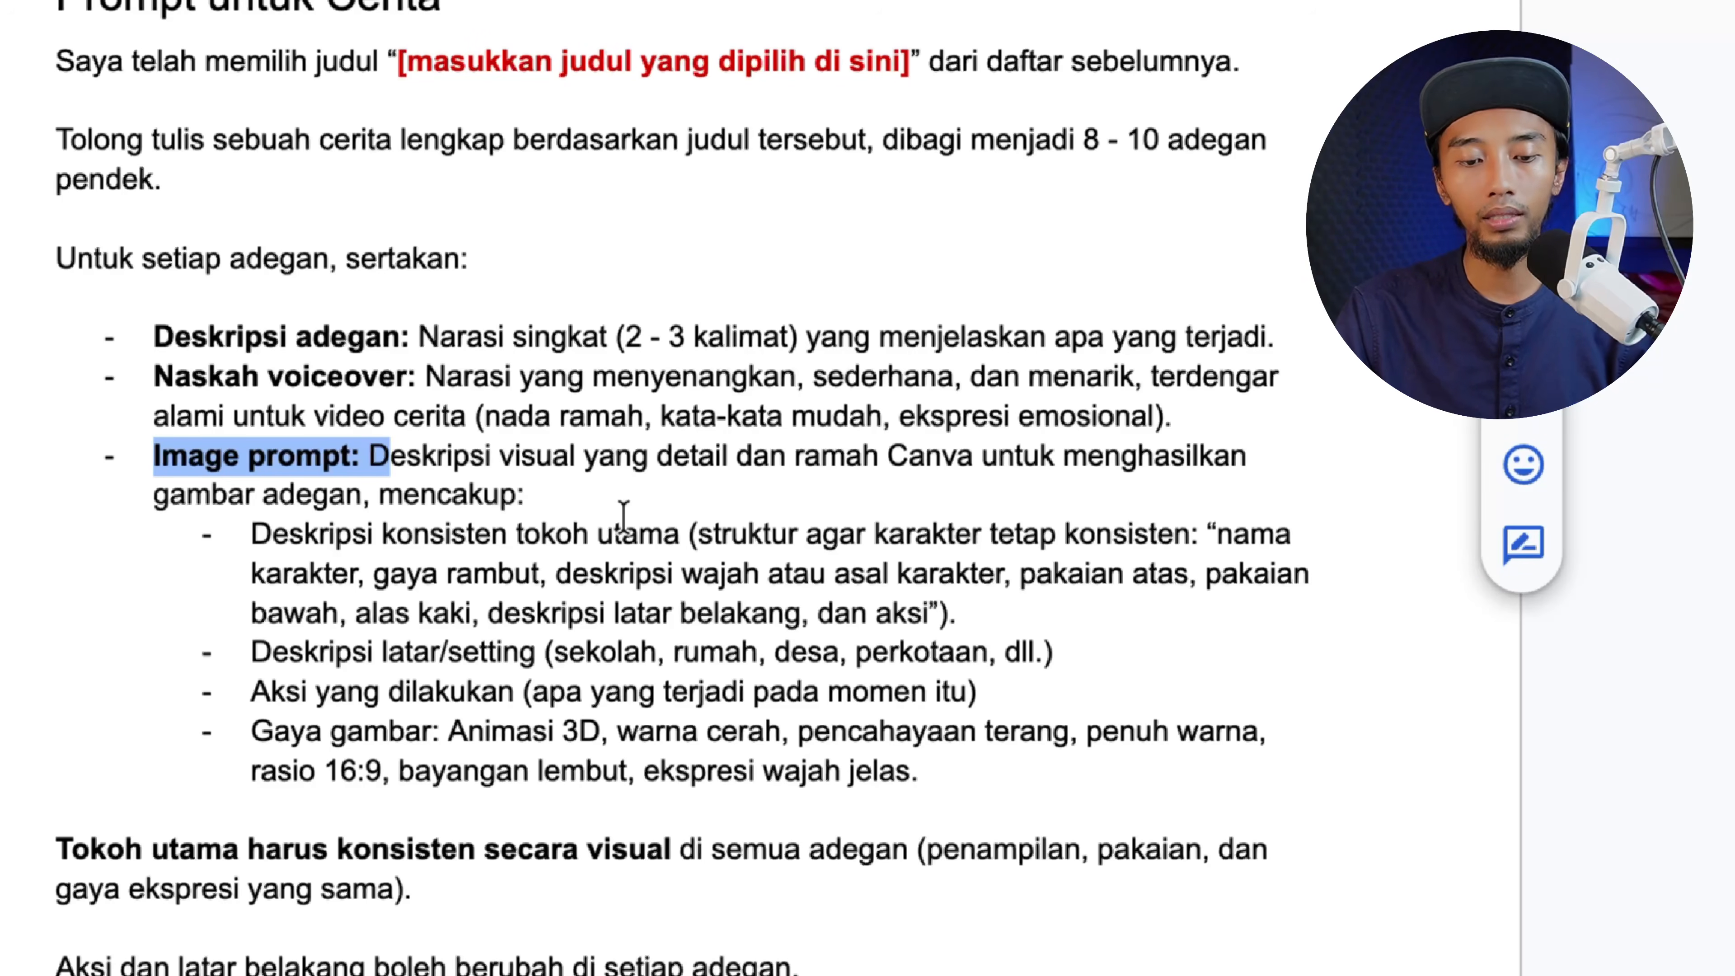
{"action": "scroll", "coordinate": [624, 514], "scroll_direction": "down", "scroll_amount": 1}
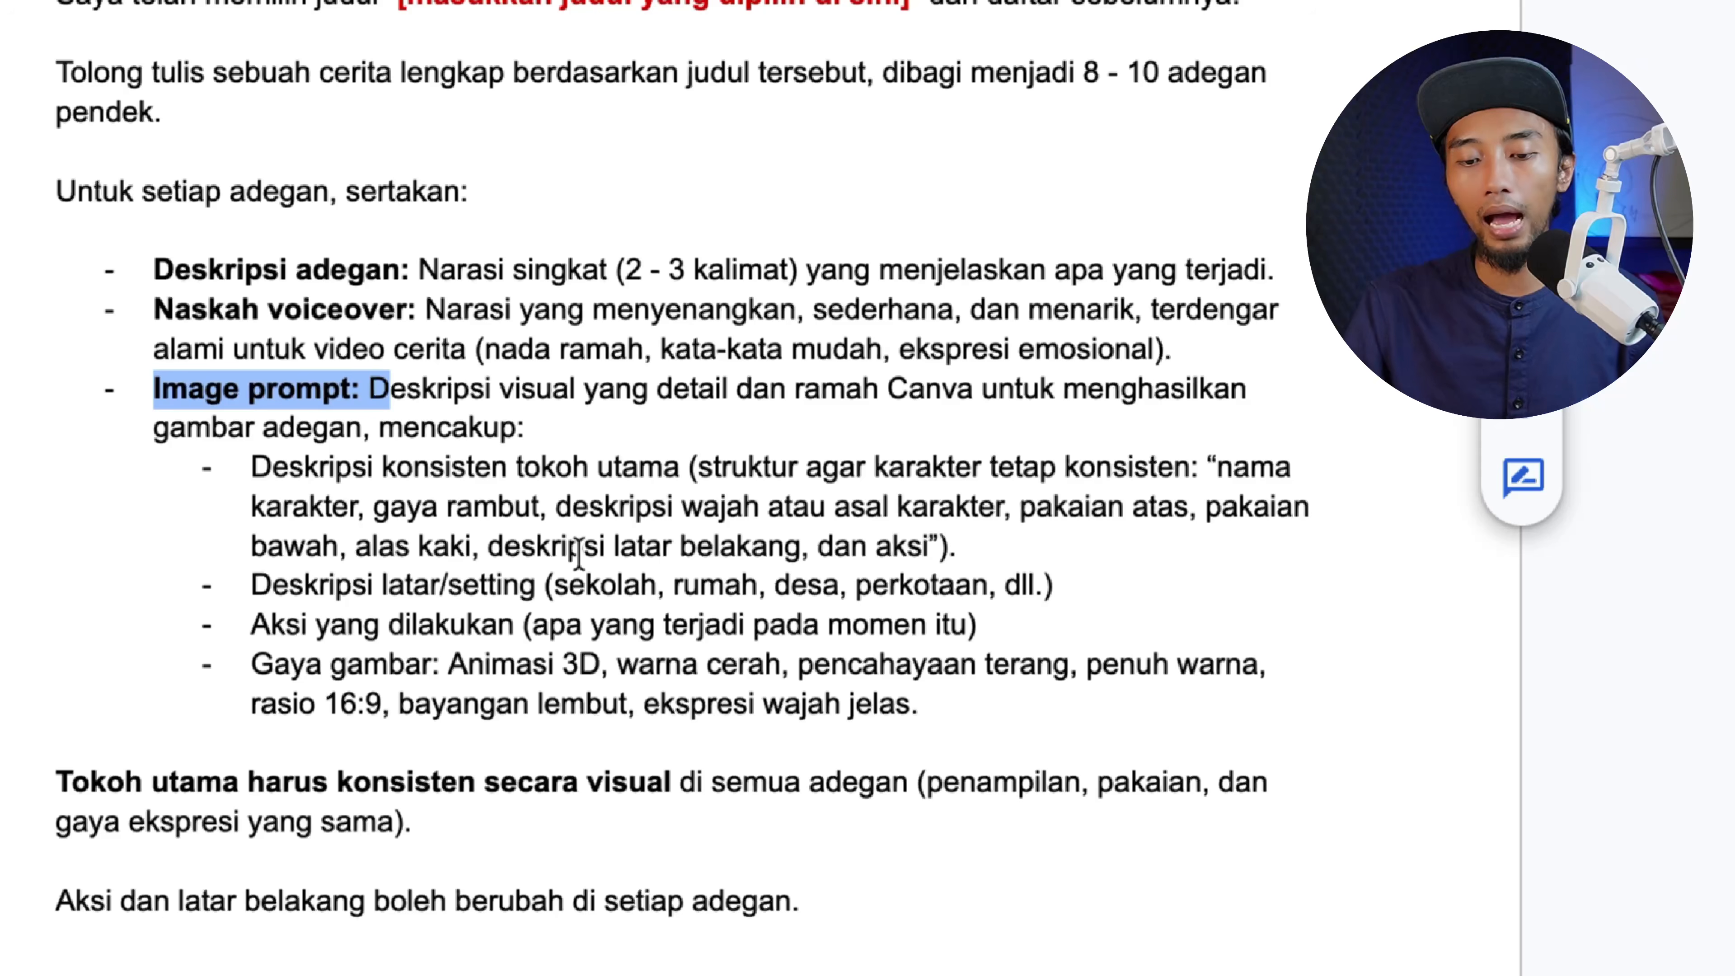
{"action": "left_click", "coordinate": [979, 514]}
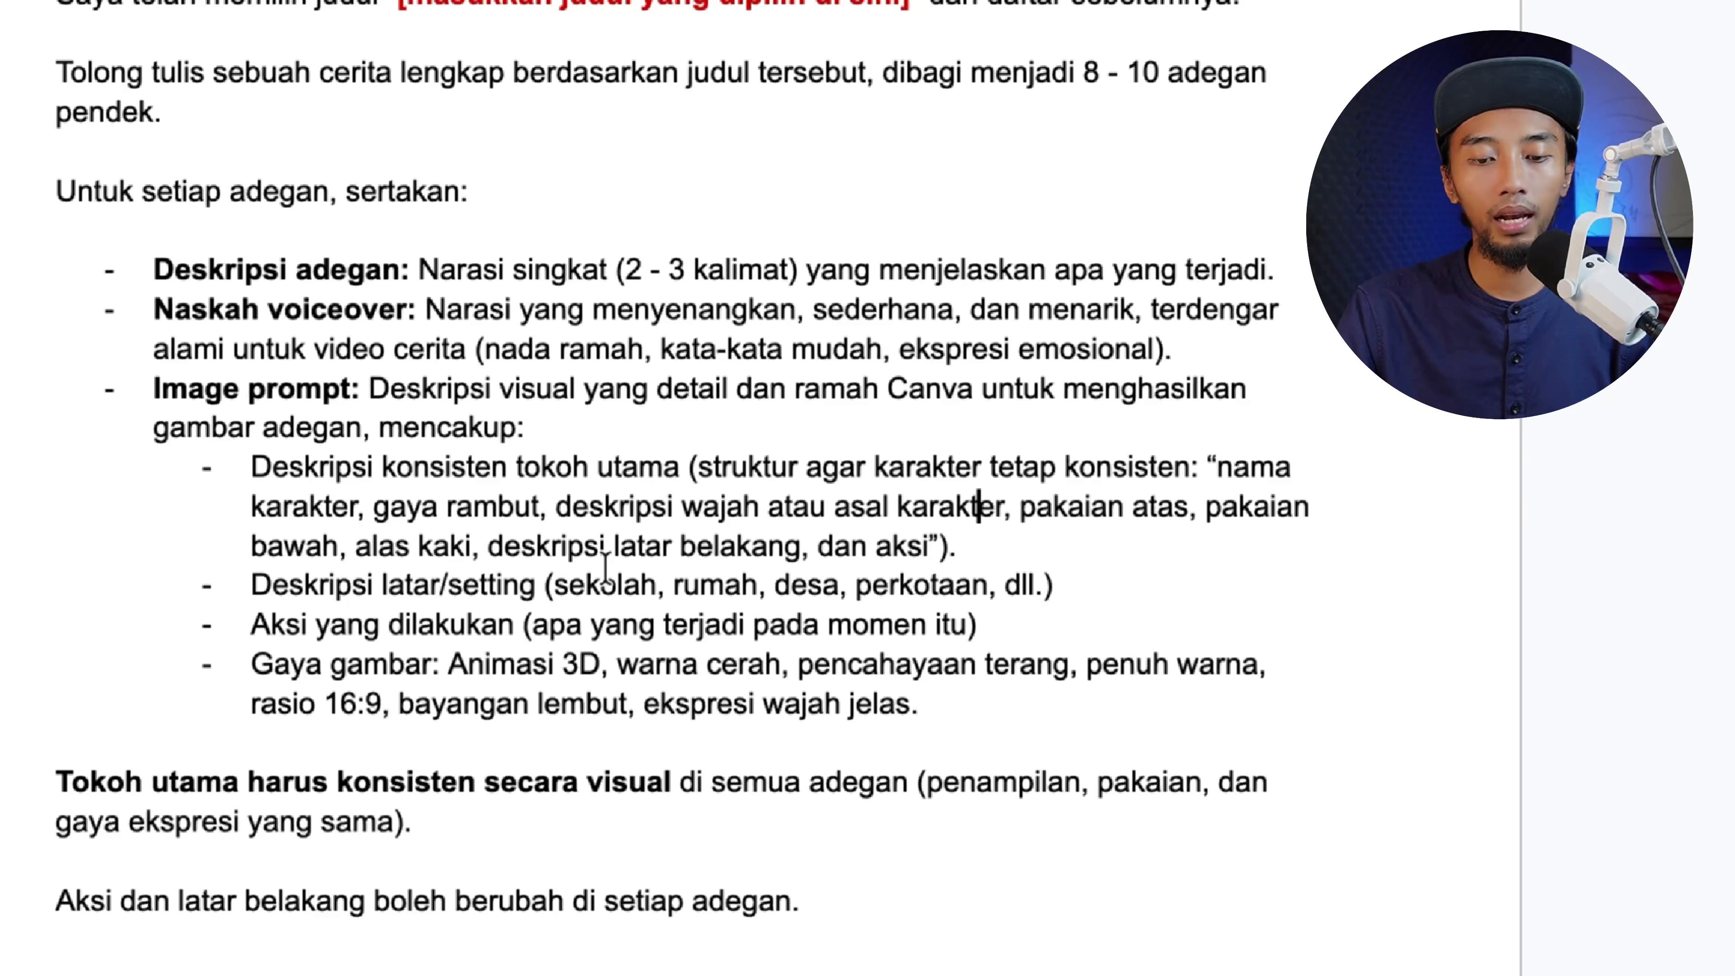
{"action": "scroll", "coordinate": [715, 553], "scroll_direction": "down", "scroll_amount": 1}
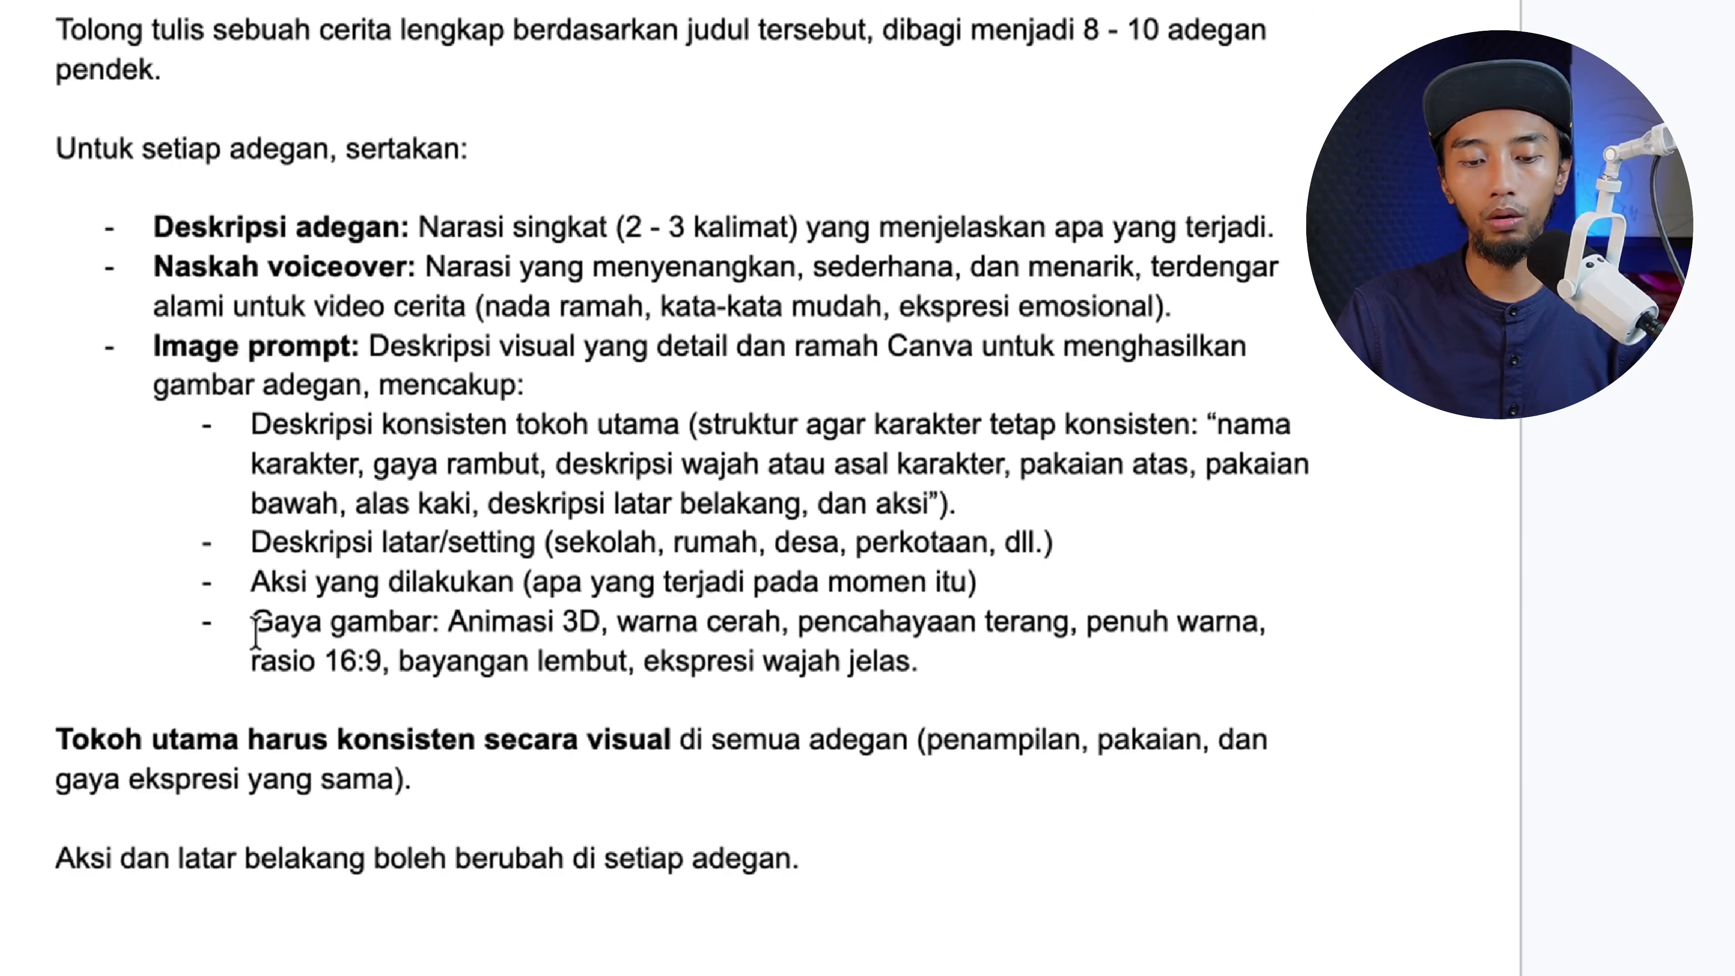
{"action": "left_click_drag", "start_coordinate": [251, 622], "coordinate": [469, 624]}
{"action": "left_click", "coordinate": [537, 631]}
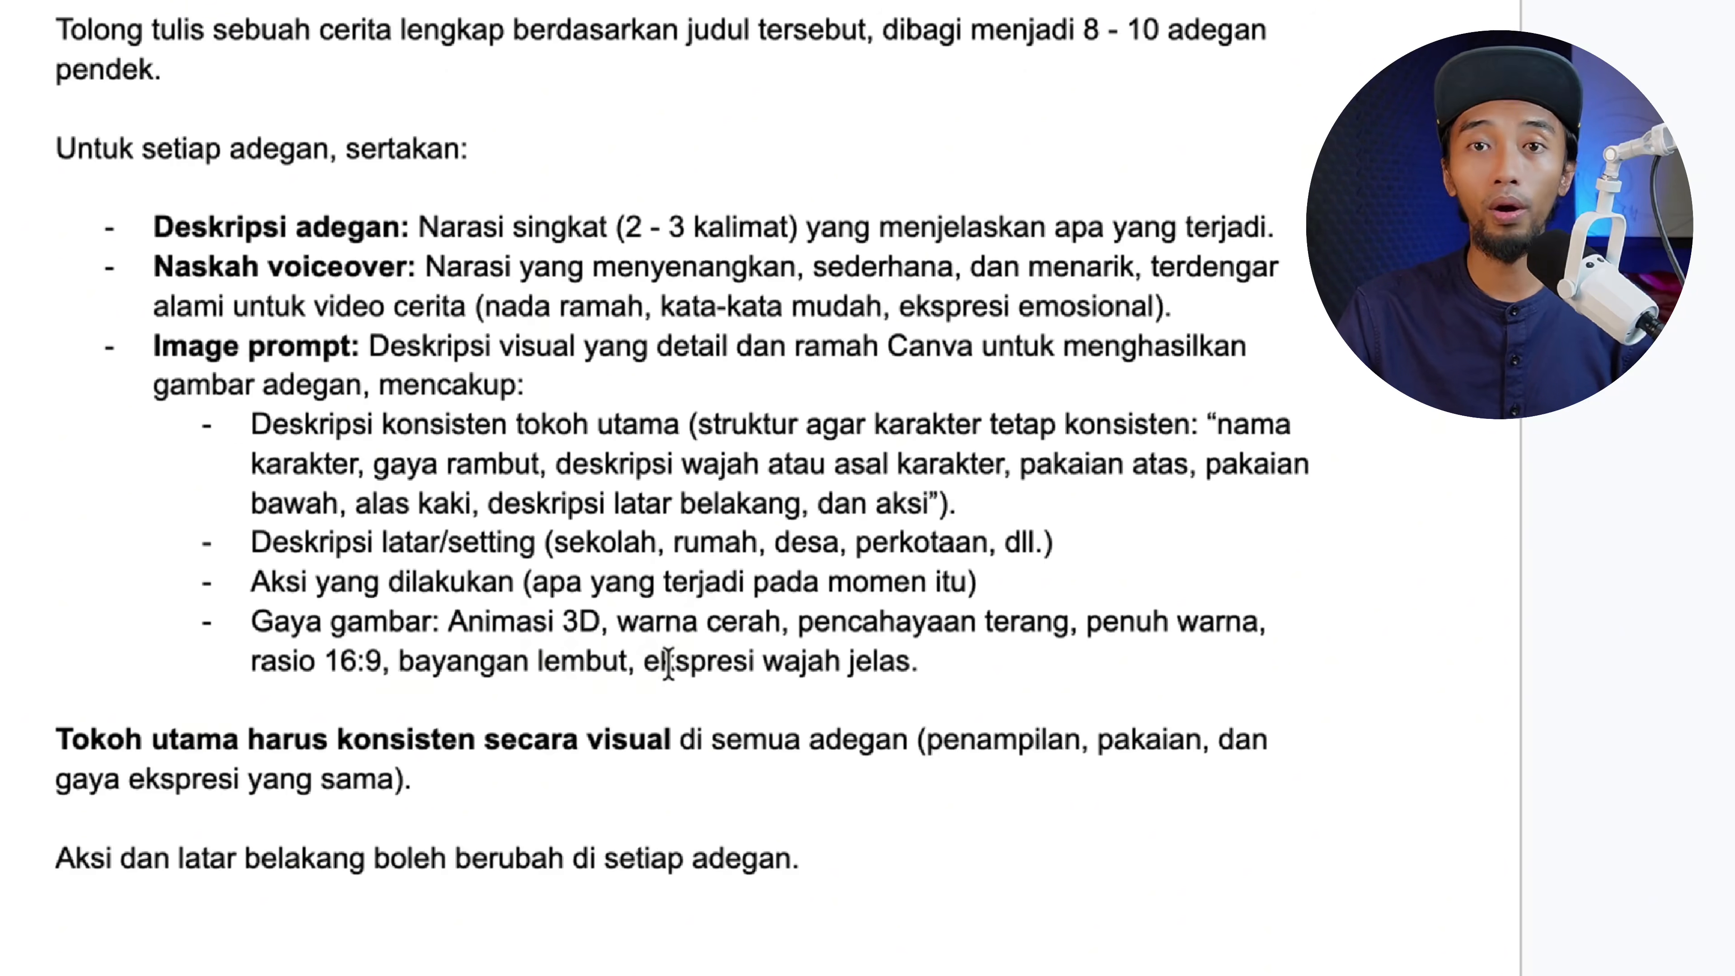
{"action": "scroll", "coordinate": [668, 660], "scroll_direction": "down", "scroll_amount": 2}
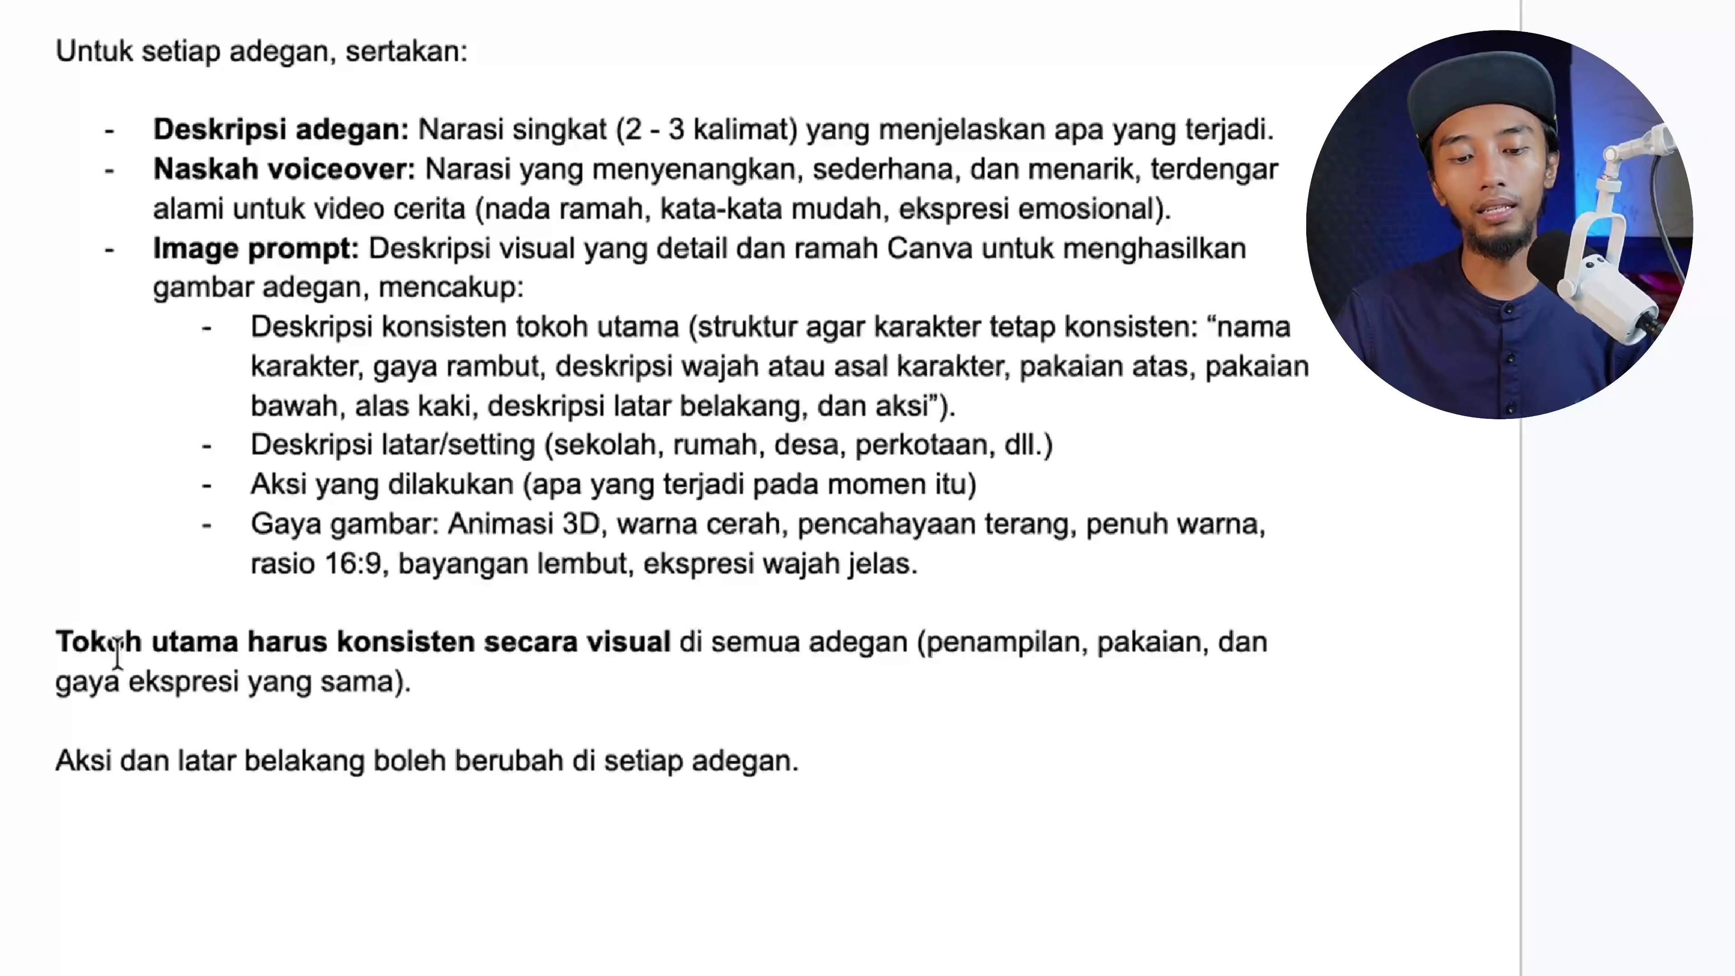
{"action": "scroll", "coordinate": [475, 684], "scroll_direction": "down", "scroll_amount": 2}
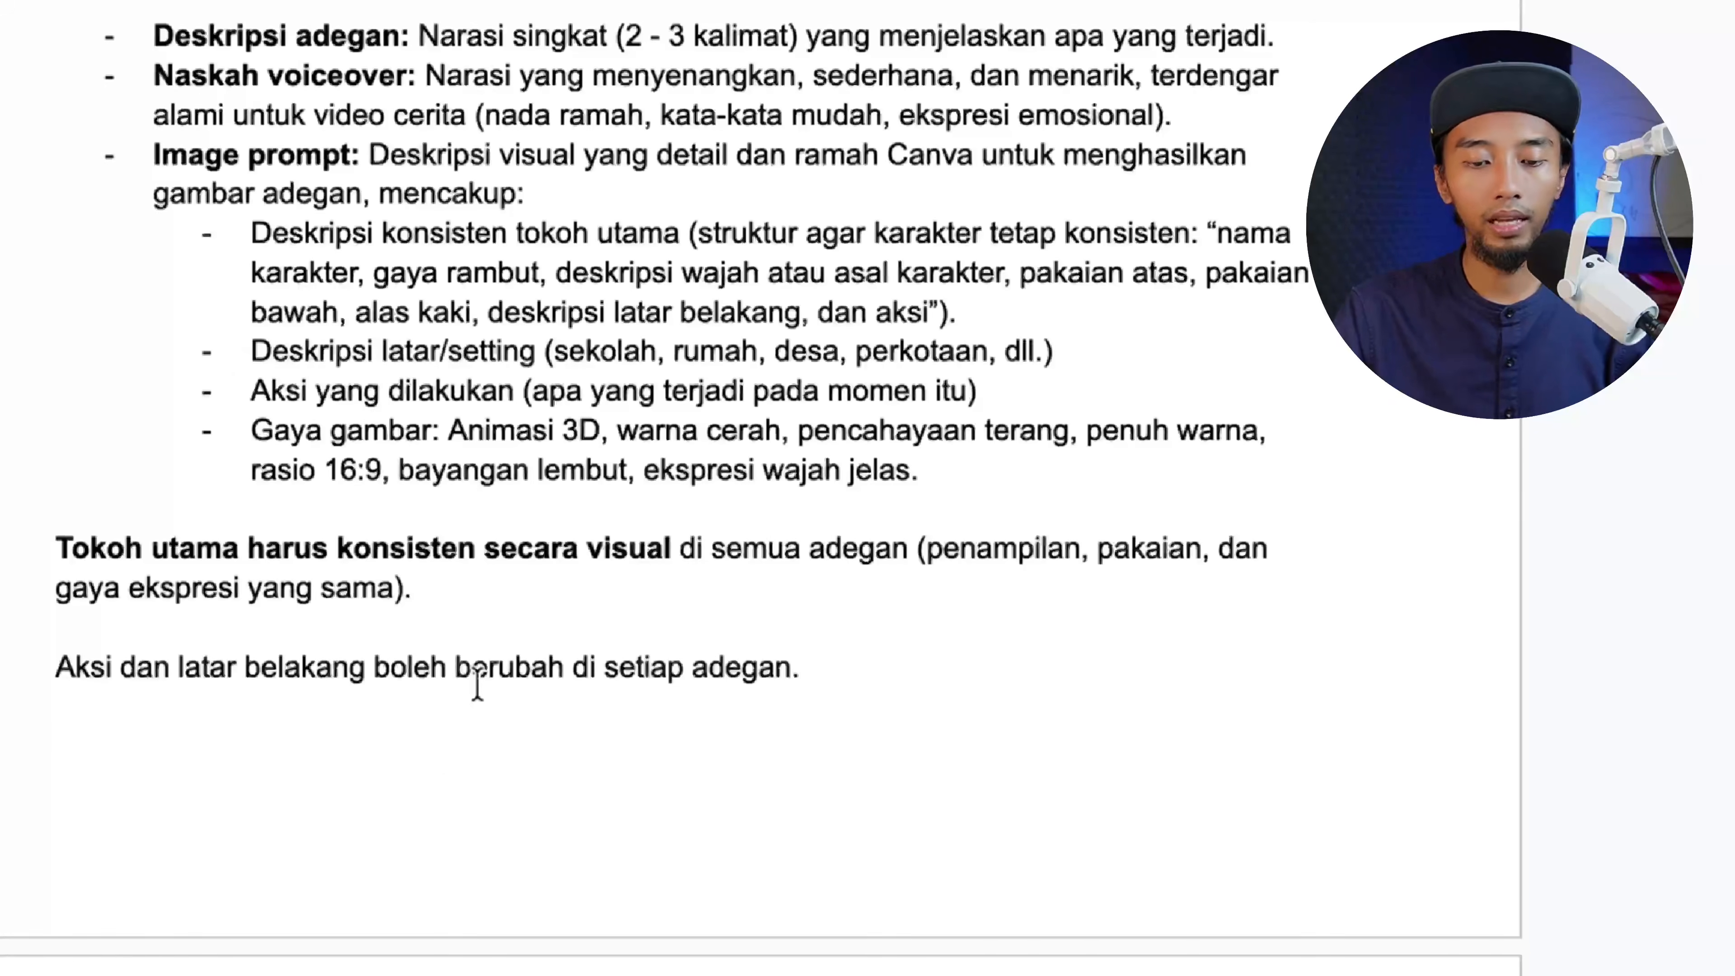
{"action": "scroll", "coordinate": [437, 601], "scroll_direction": "down", "scroll_amount": 2}
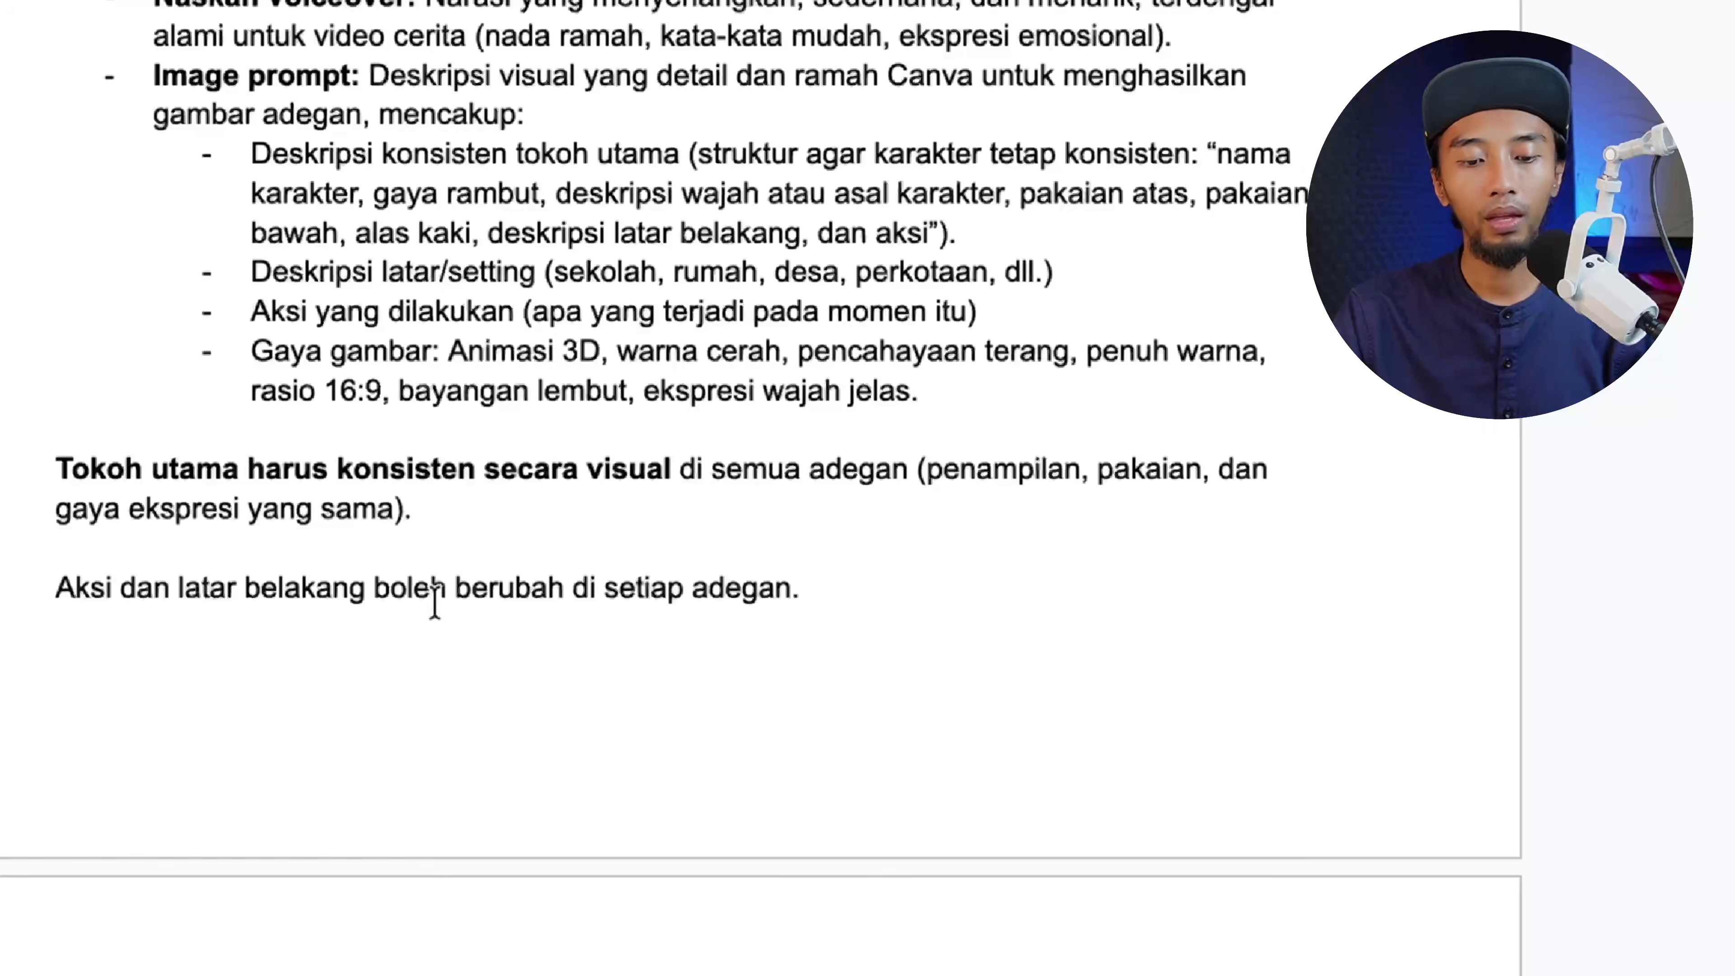
{"action": "scroll", "coordinate": [460, 598], "scroll_direction": "down", "scroll_amount": 5}
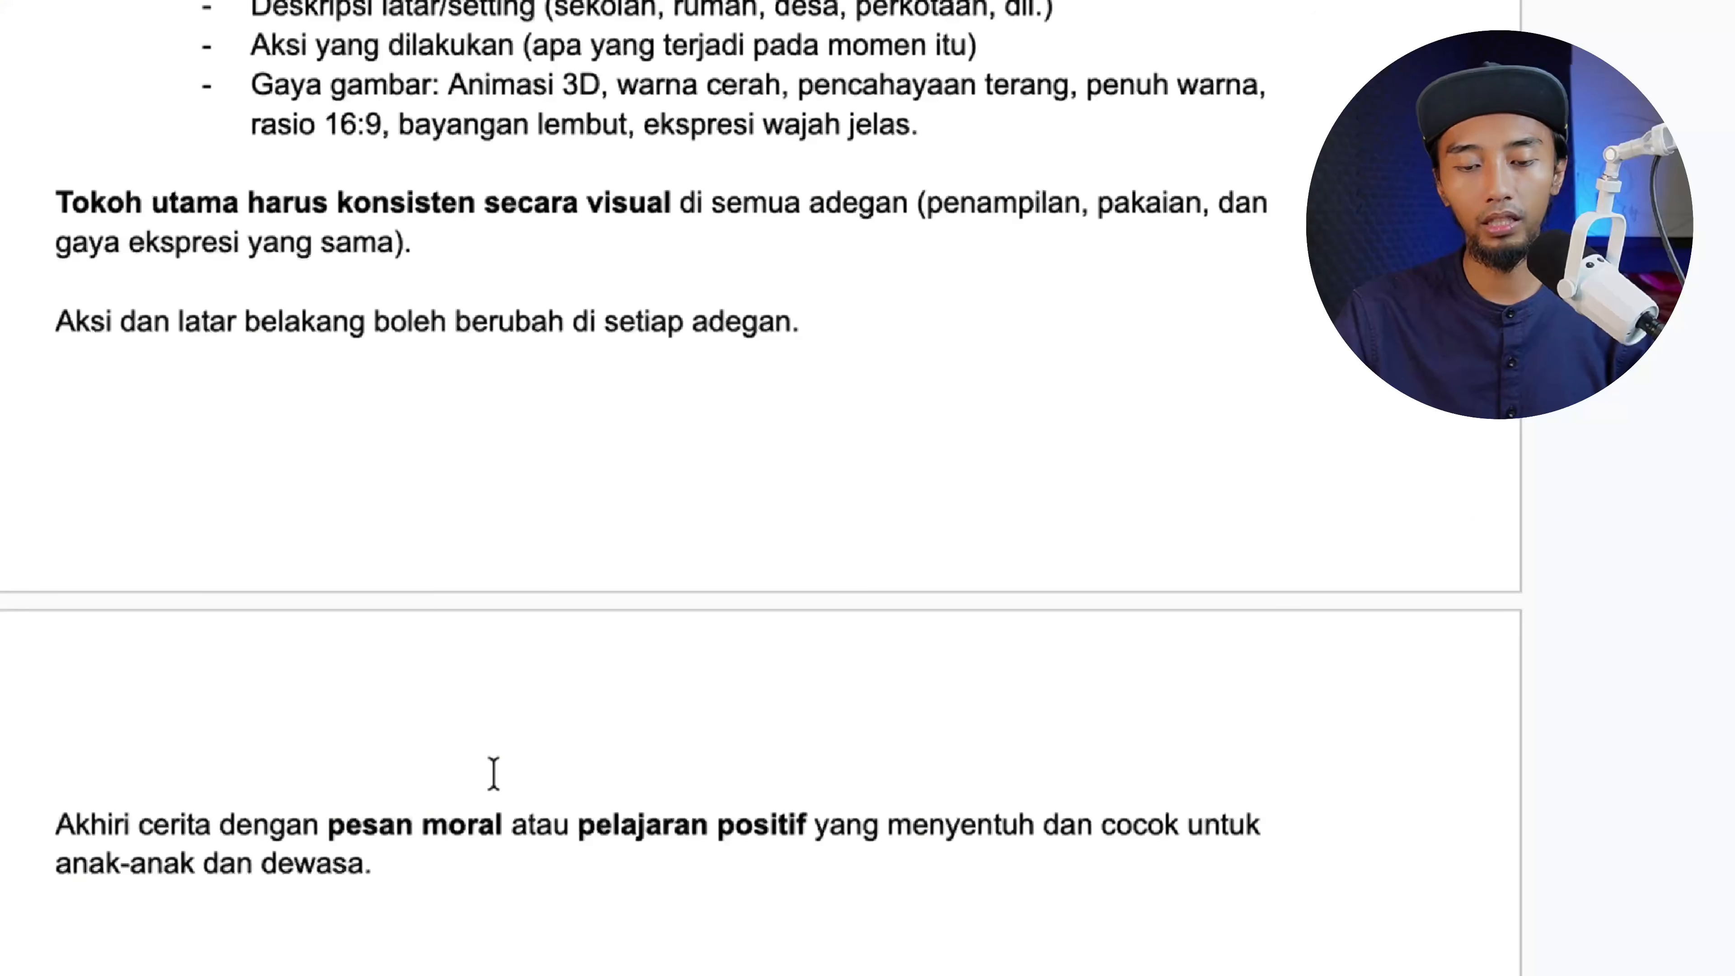
{"action": "scroll", "coordinate": [493, 774], "scroll_direction": "down", "scroll_amount": 3}
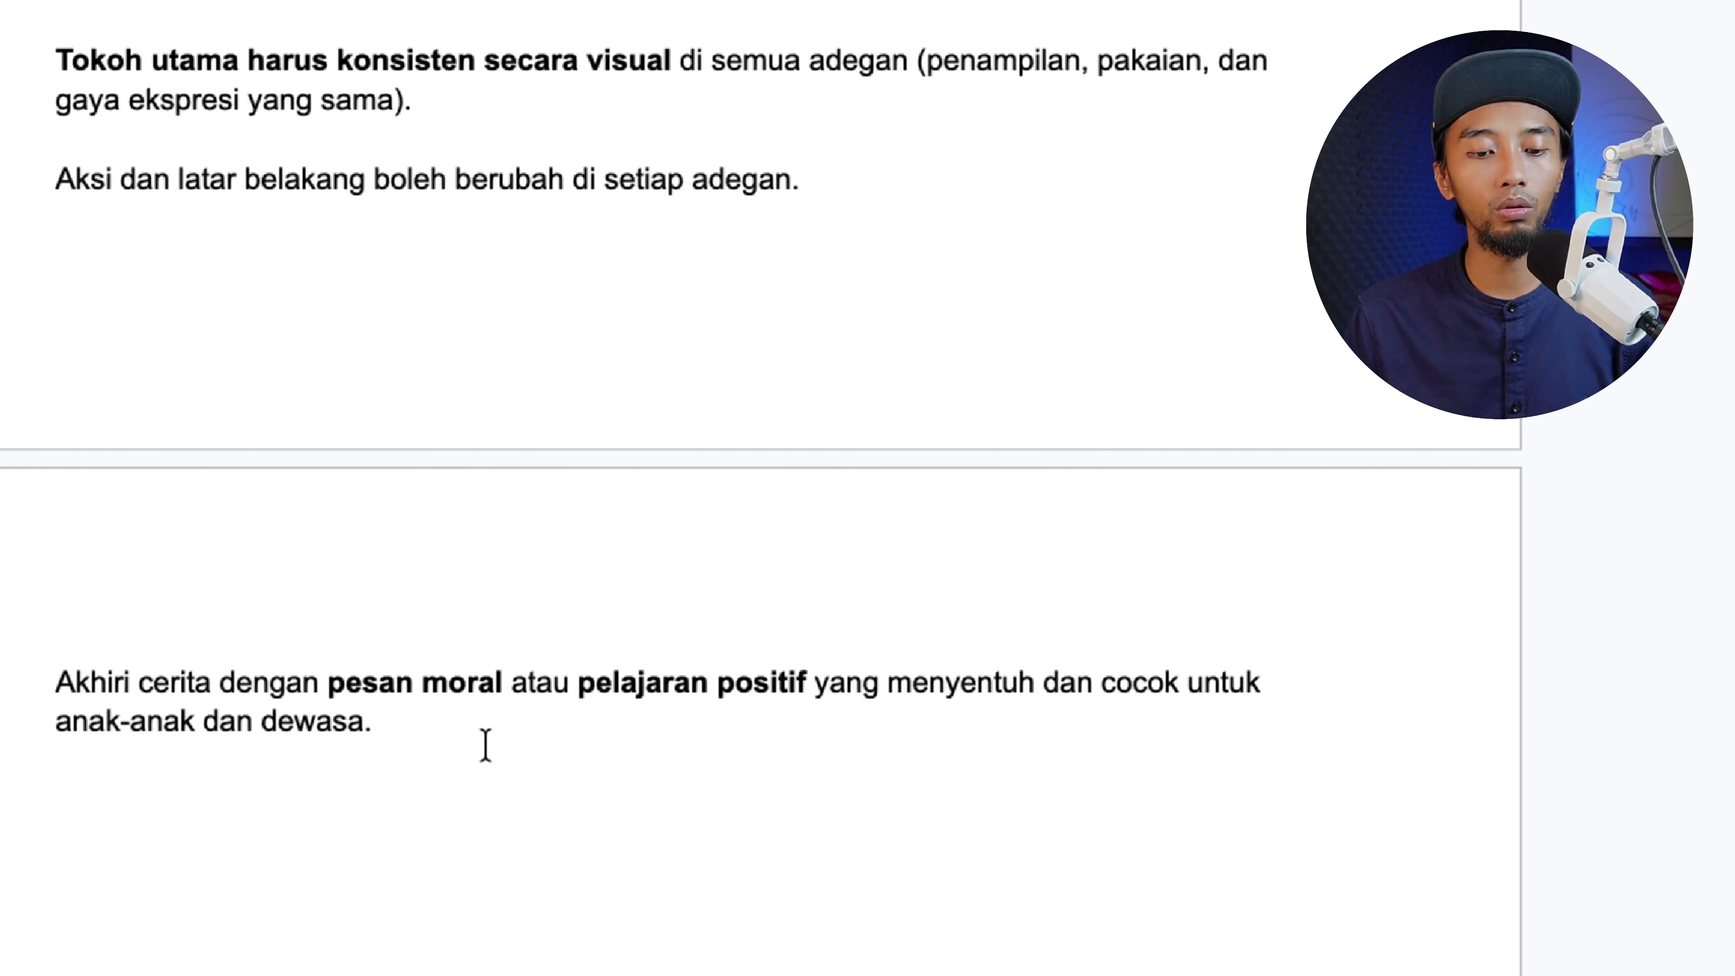
Copy the complete story prompt under "Prompt untuk Cerita" into the ChatGPT message box
{"action": "scroll", "coordinate": [485, 746], "scroll_direction": "up", "scroll_amount": 10}
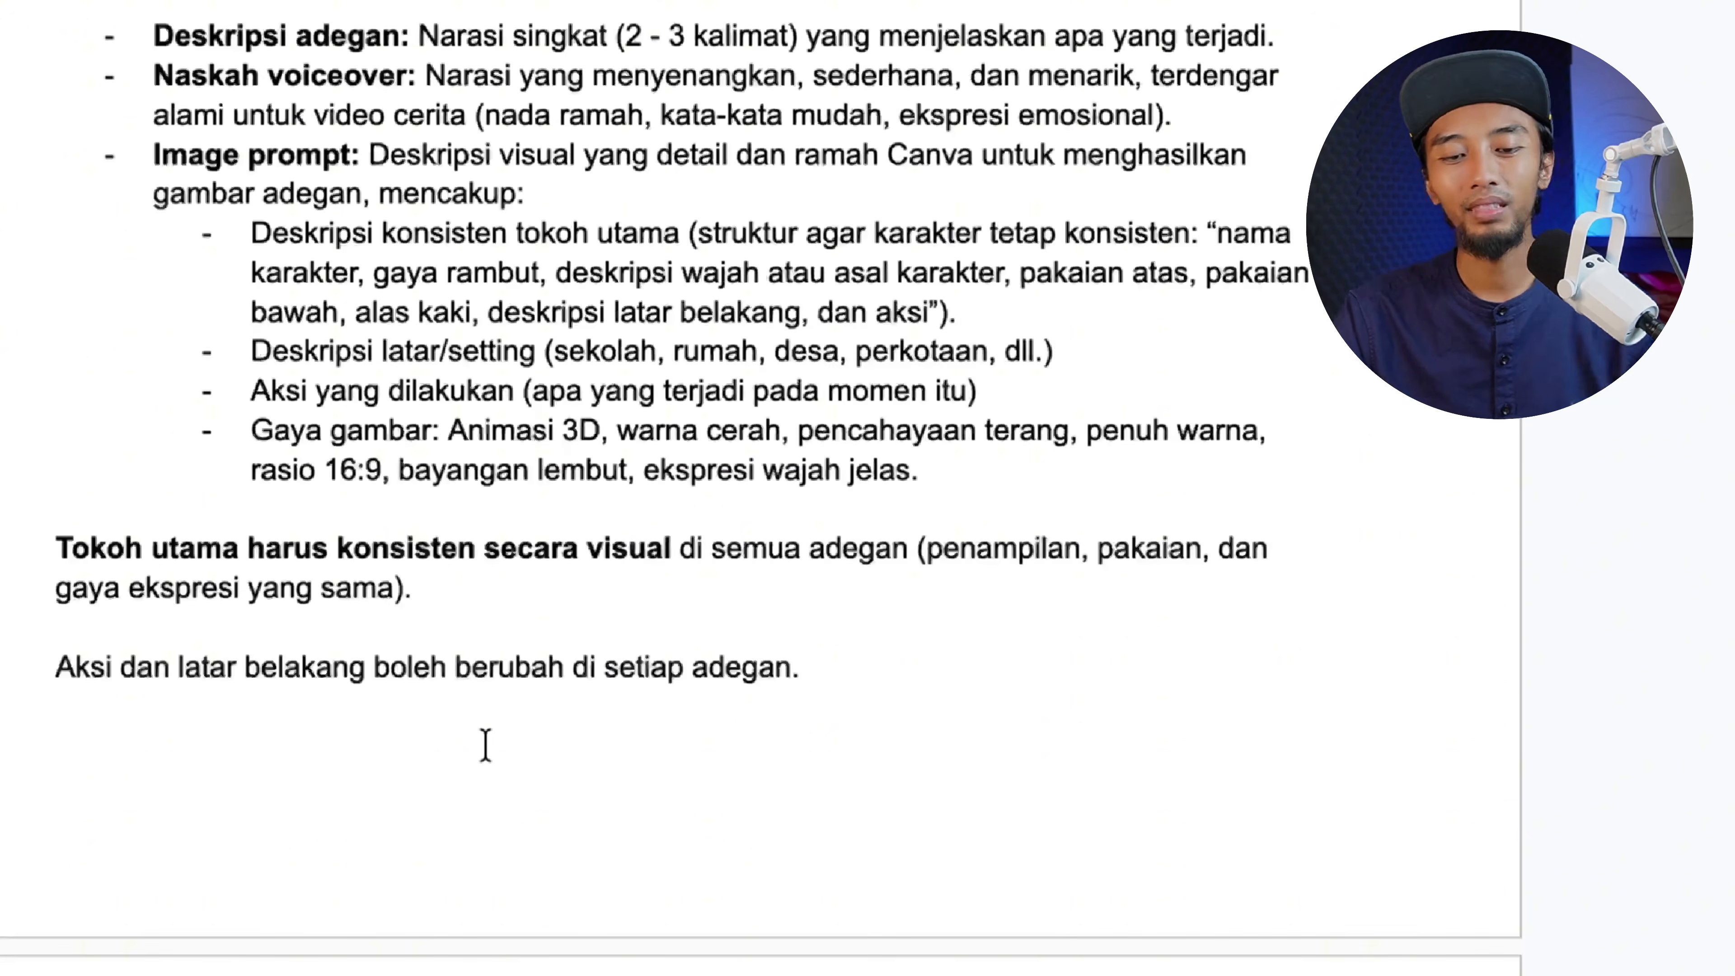
{"action": "scroll", "coordinate": [485, 745], "scroll_direction": "up", "scroll_amount": 5}
{"action": "scroll", "coordinate": [405, 485], "scroll_direction": "up", "scroll_amount": 7}
{"action": "left_click_drag", "start_coordinate": [511, 574], "coordinate": [683, 975]}
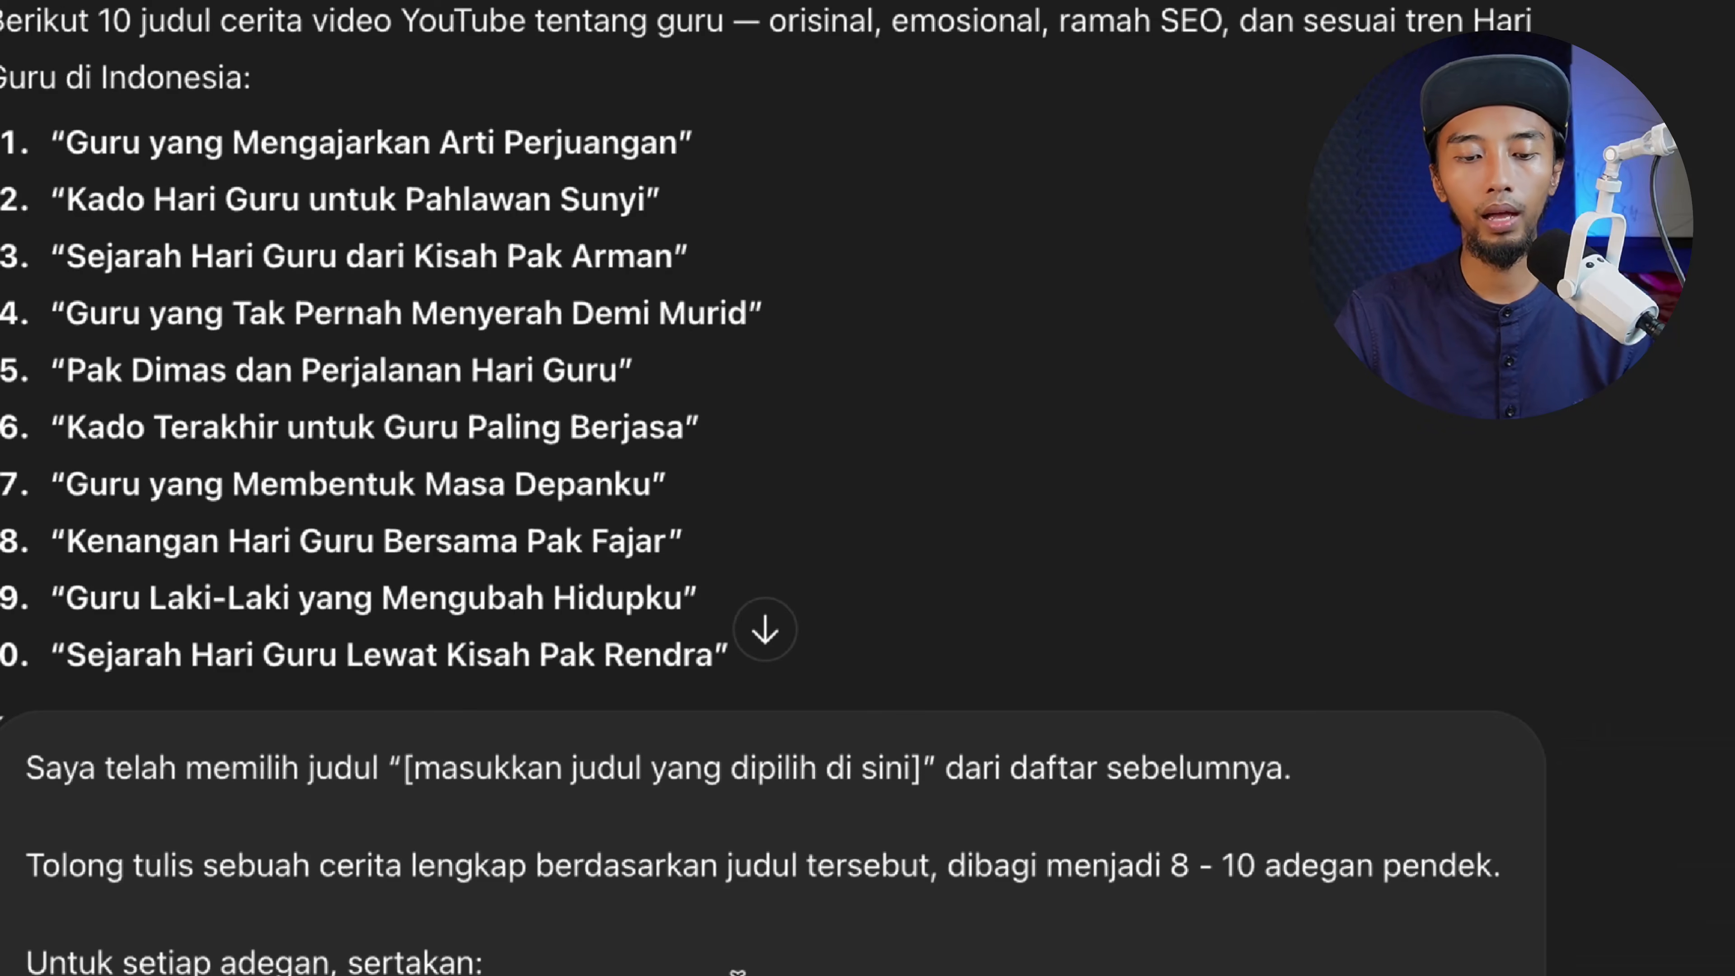
Replace the bracketed title placeholder with the third suggested title, "Sejarah Hari Guru dari Kisah Pak Arman", and submit the story prompt
{"action": "scroll", "coordinate": [566, 335], "scroll_direction": "down", "scroll_amount": 2}
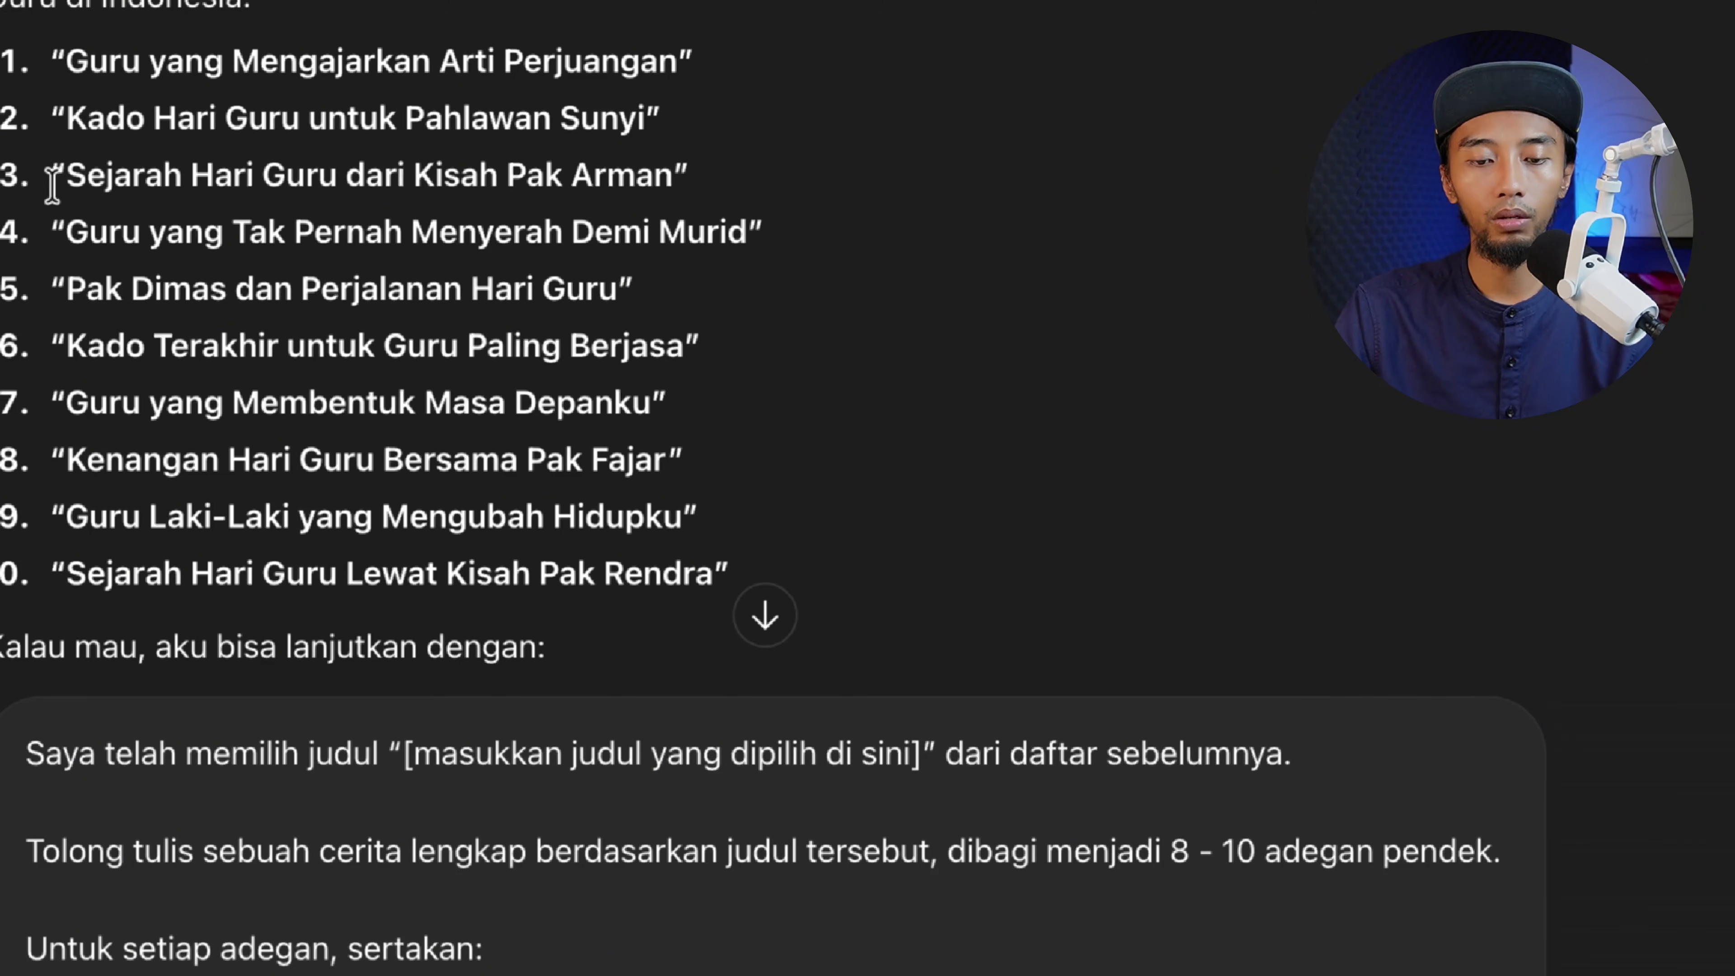
{"action": "left_click_drag", "start_coordinate": [65, 175], "coordinate": [677, 176]}
{"action": "key", "text": "super+c"}
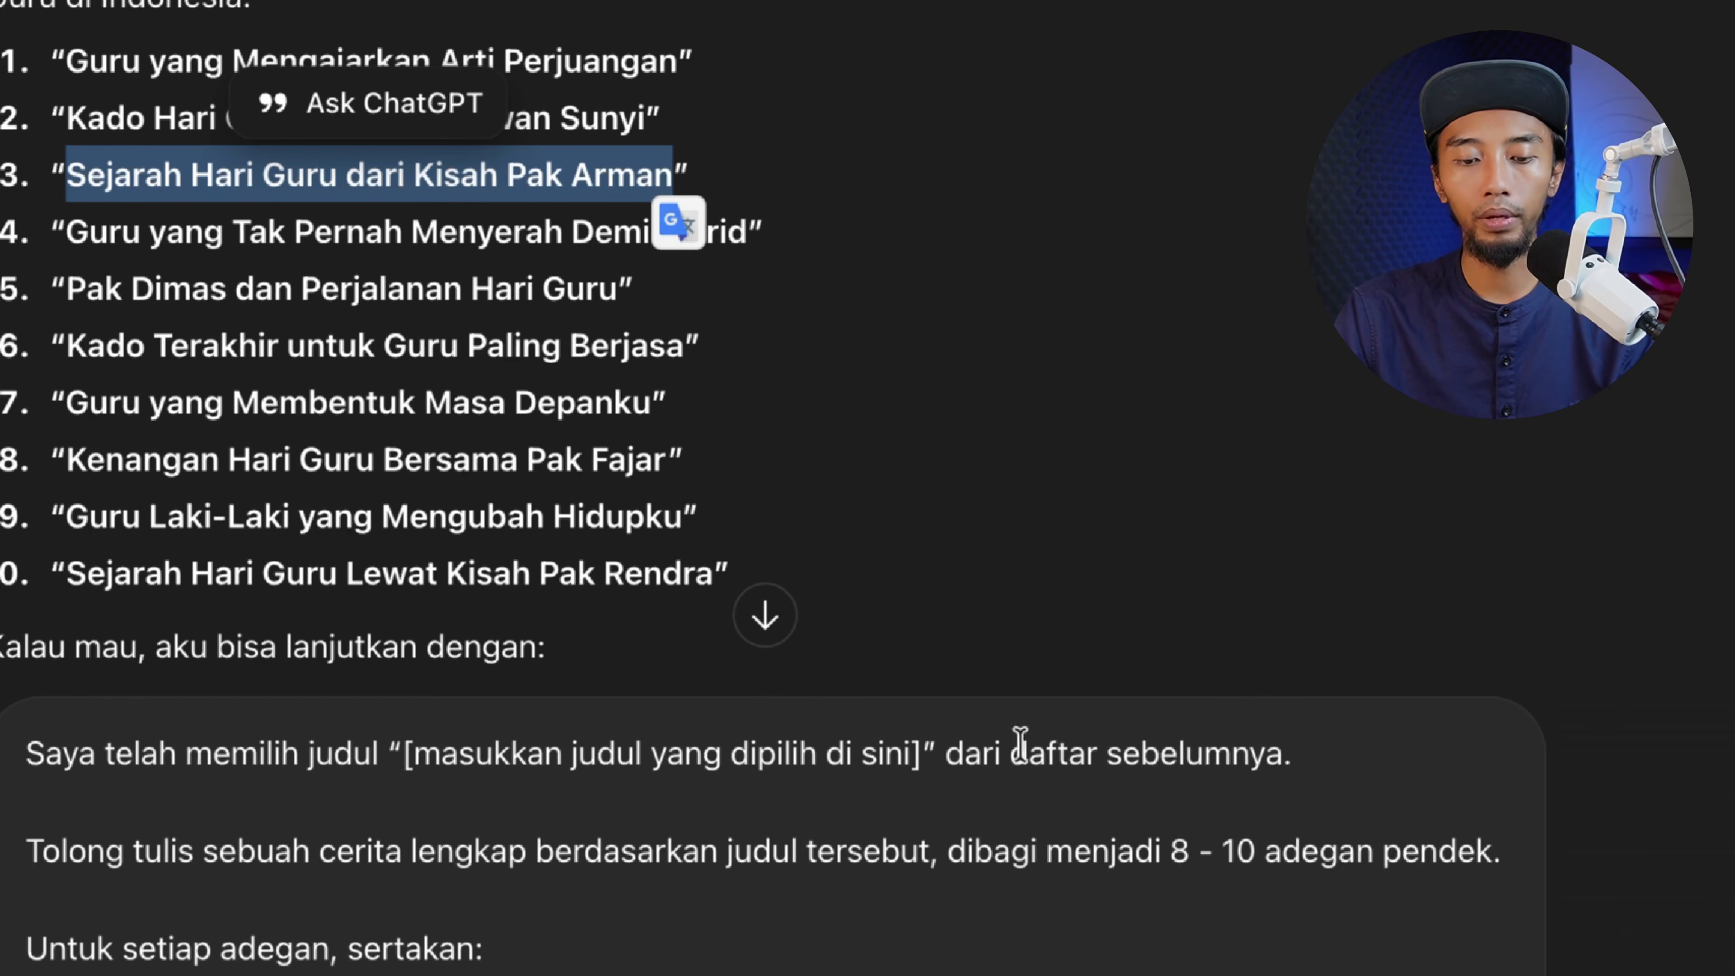
{"action": "left_click", "coordinate": [407, 755]}
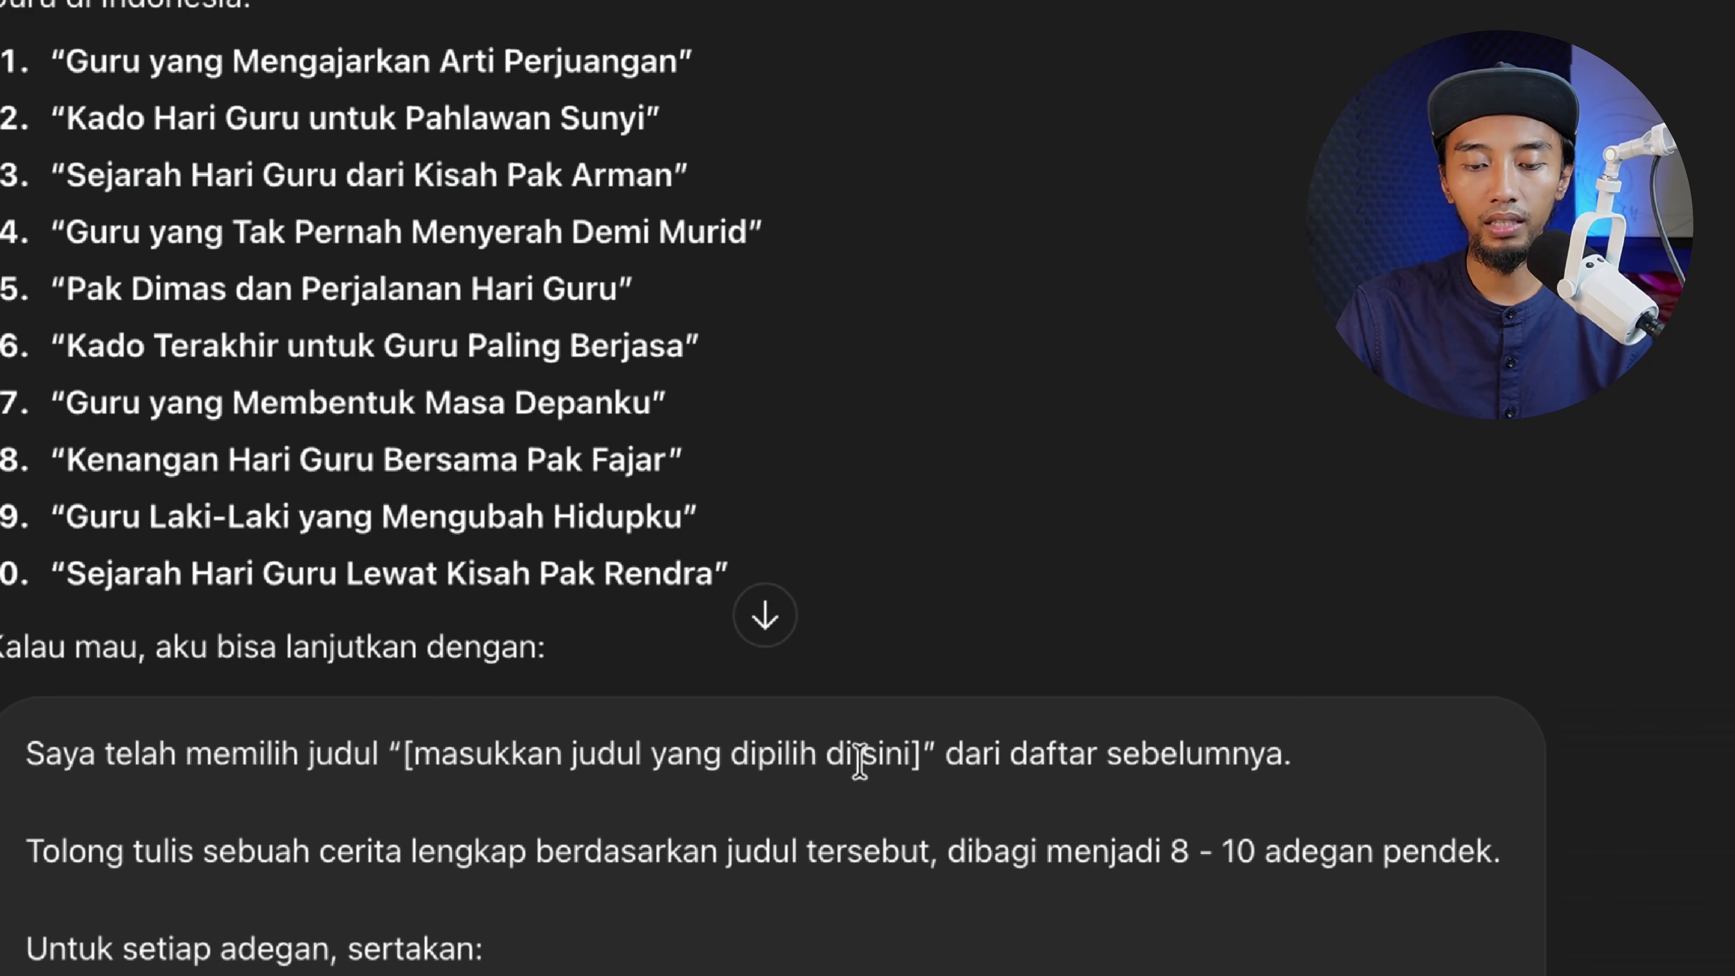
{"action": "left_click", "coordinate": [916, 755], "text": "shift"}
{"action": "key", "text": "BackSpace"}
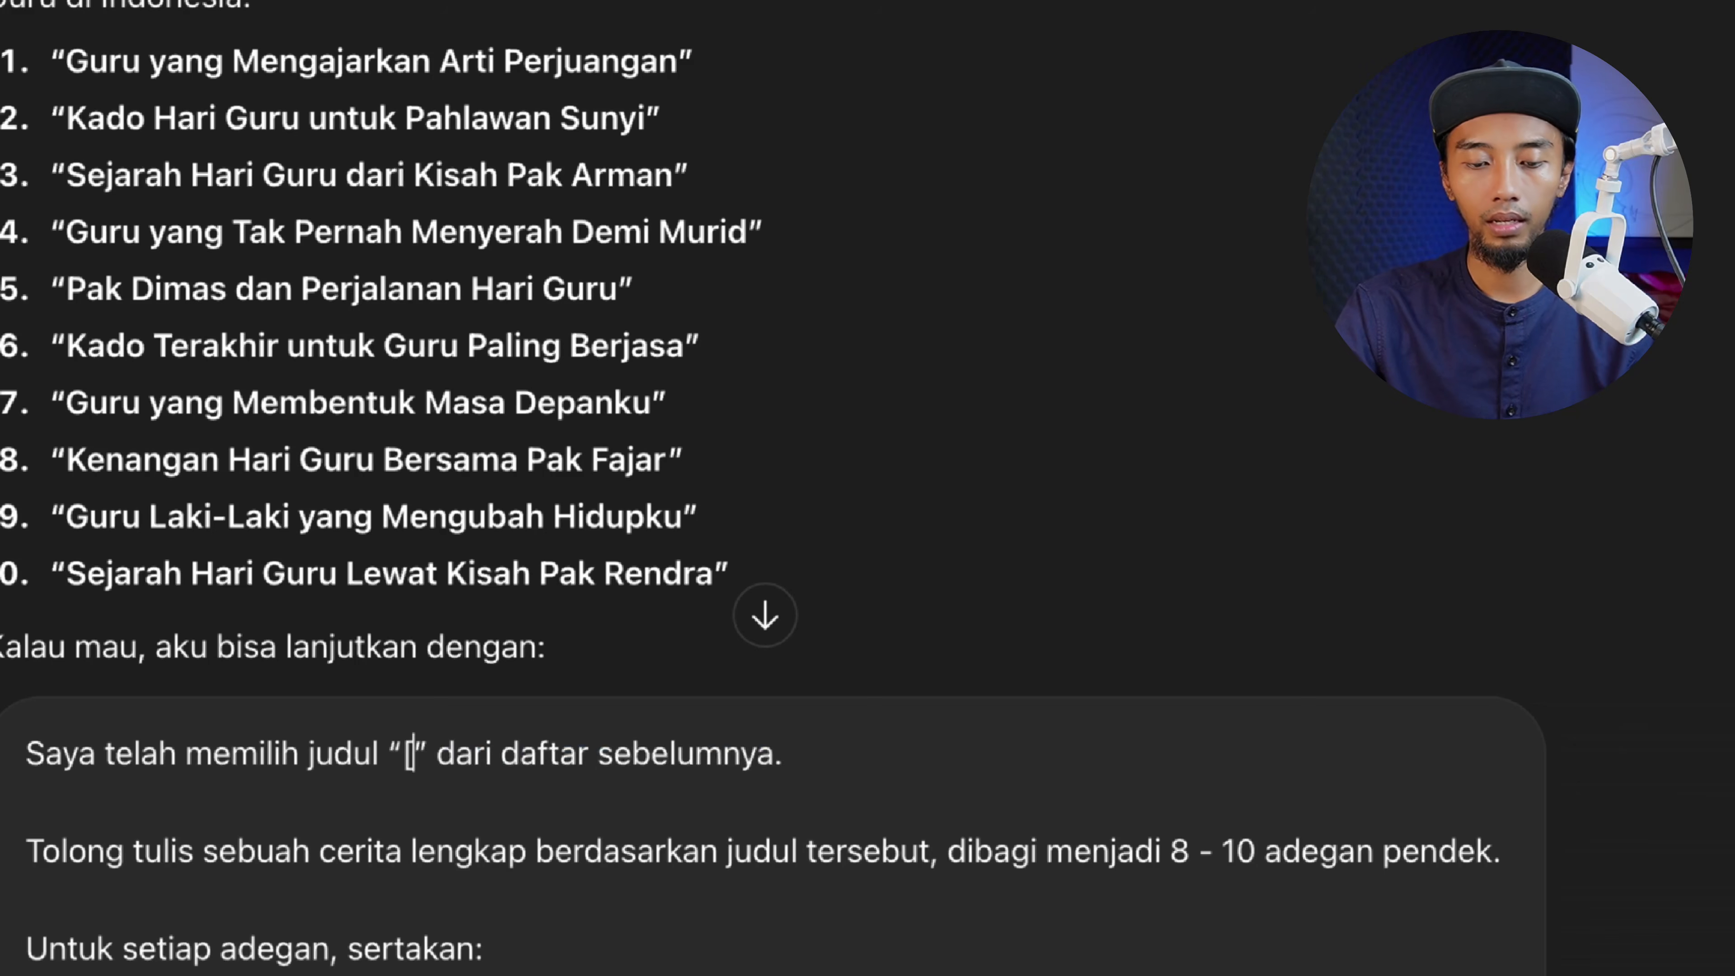
{"action": "key", "text": "BackSpace"}
{"action": "key", "text": "Delete"}
{"action": "key", "text": "super+v"}
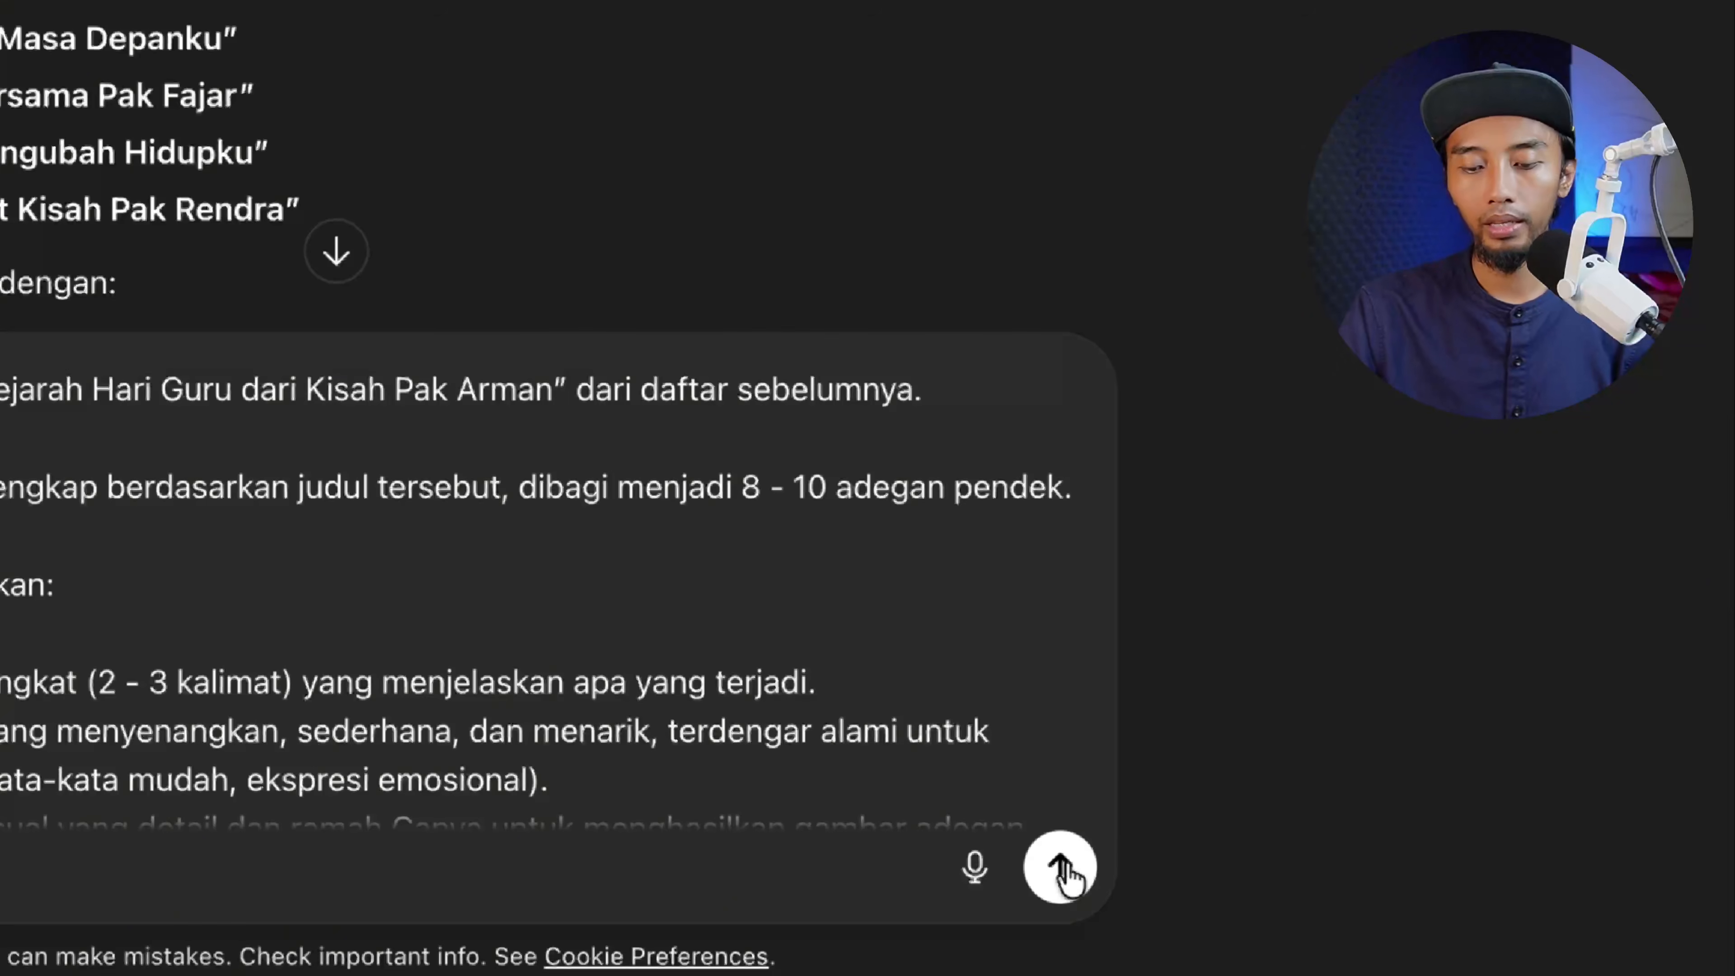
{"action": "left_click", "coordinate": [1060, 867]}
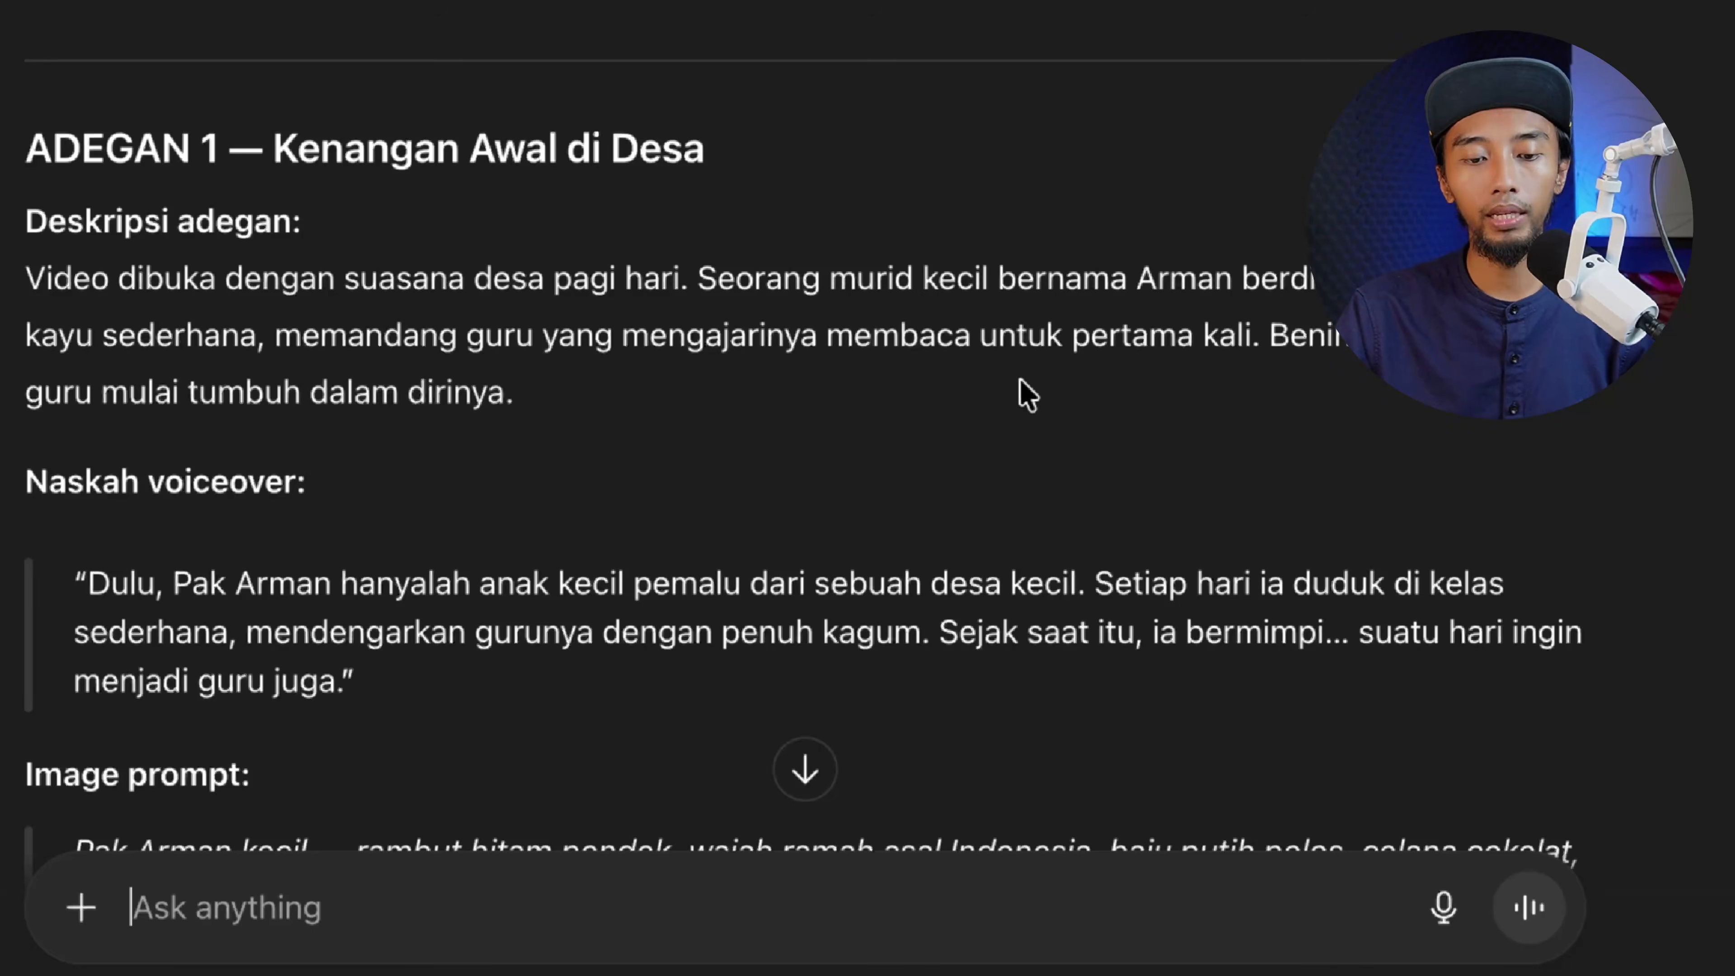
Examine the generated story's scene descriptions, voiceover scripts and image prompts, from "ADEGAN 1" through "ADEGAN 9 — Pesan Moral Penutup"
{"action": "scroll", "coordinate": [1013, 380], "scroll_direction": "down", "scroll_amount": 2}
{"action": "scroll", "coordinate": [1013, 380], "scroll_direction": "down", "scroll_amount": 20}
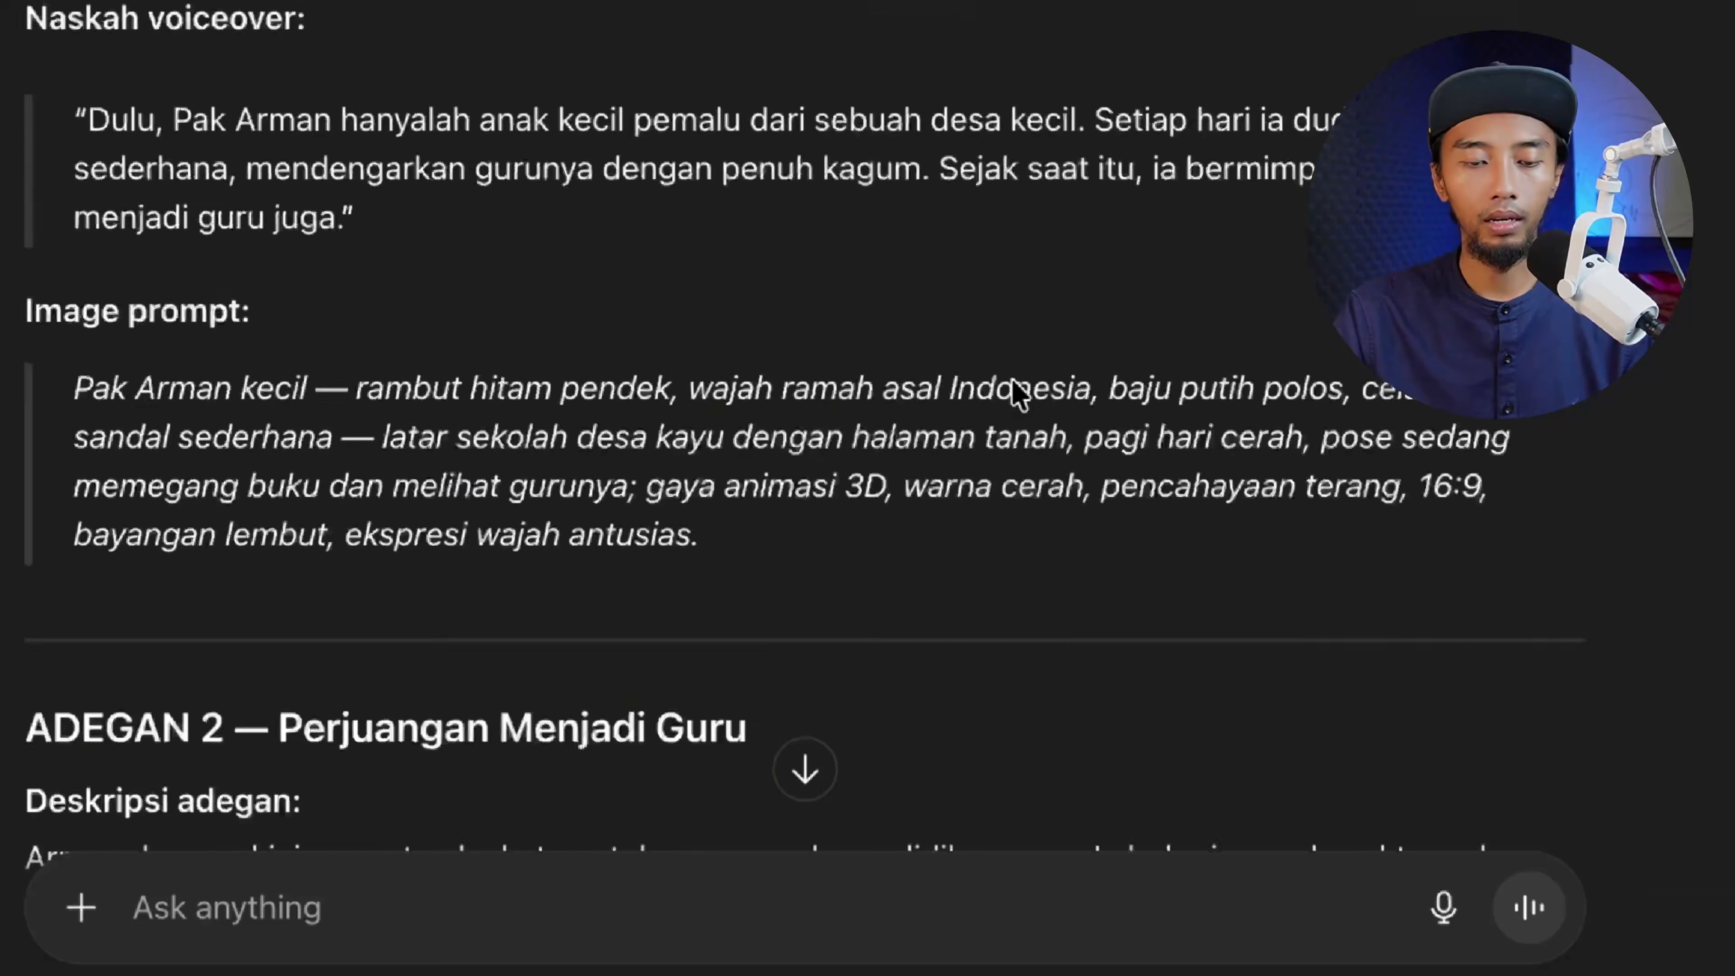
{"action": "scroll", "coordinate": [1013, 380], "scroll_direction": "down", "scroll_amount": 15}
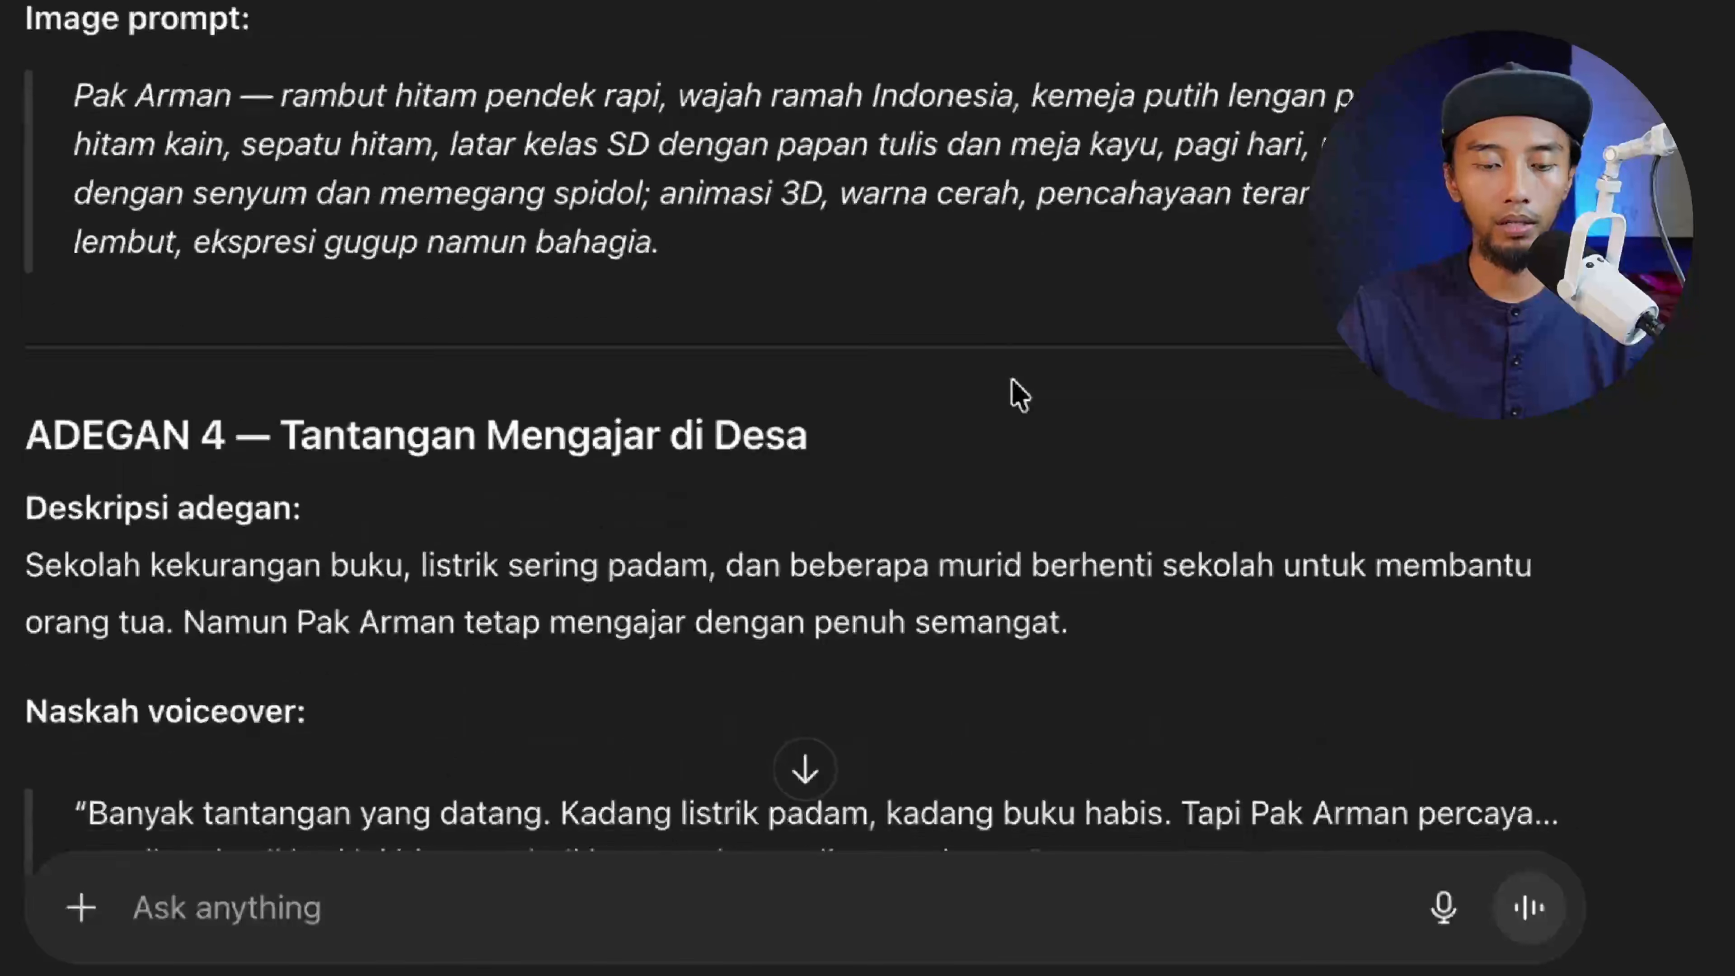
{"action": "scroll", "coordinate": [1013, 380], "scroll_direction": "up", "scroll_amount": 1}
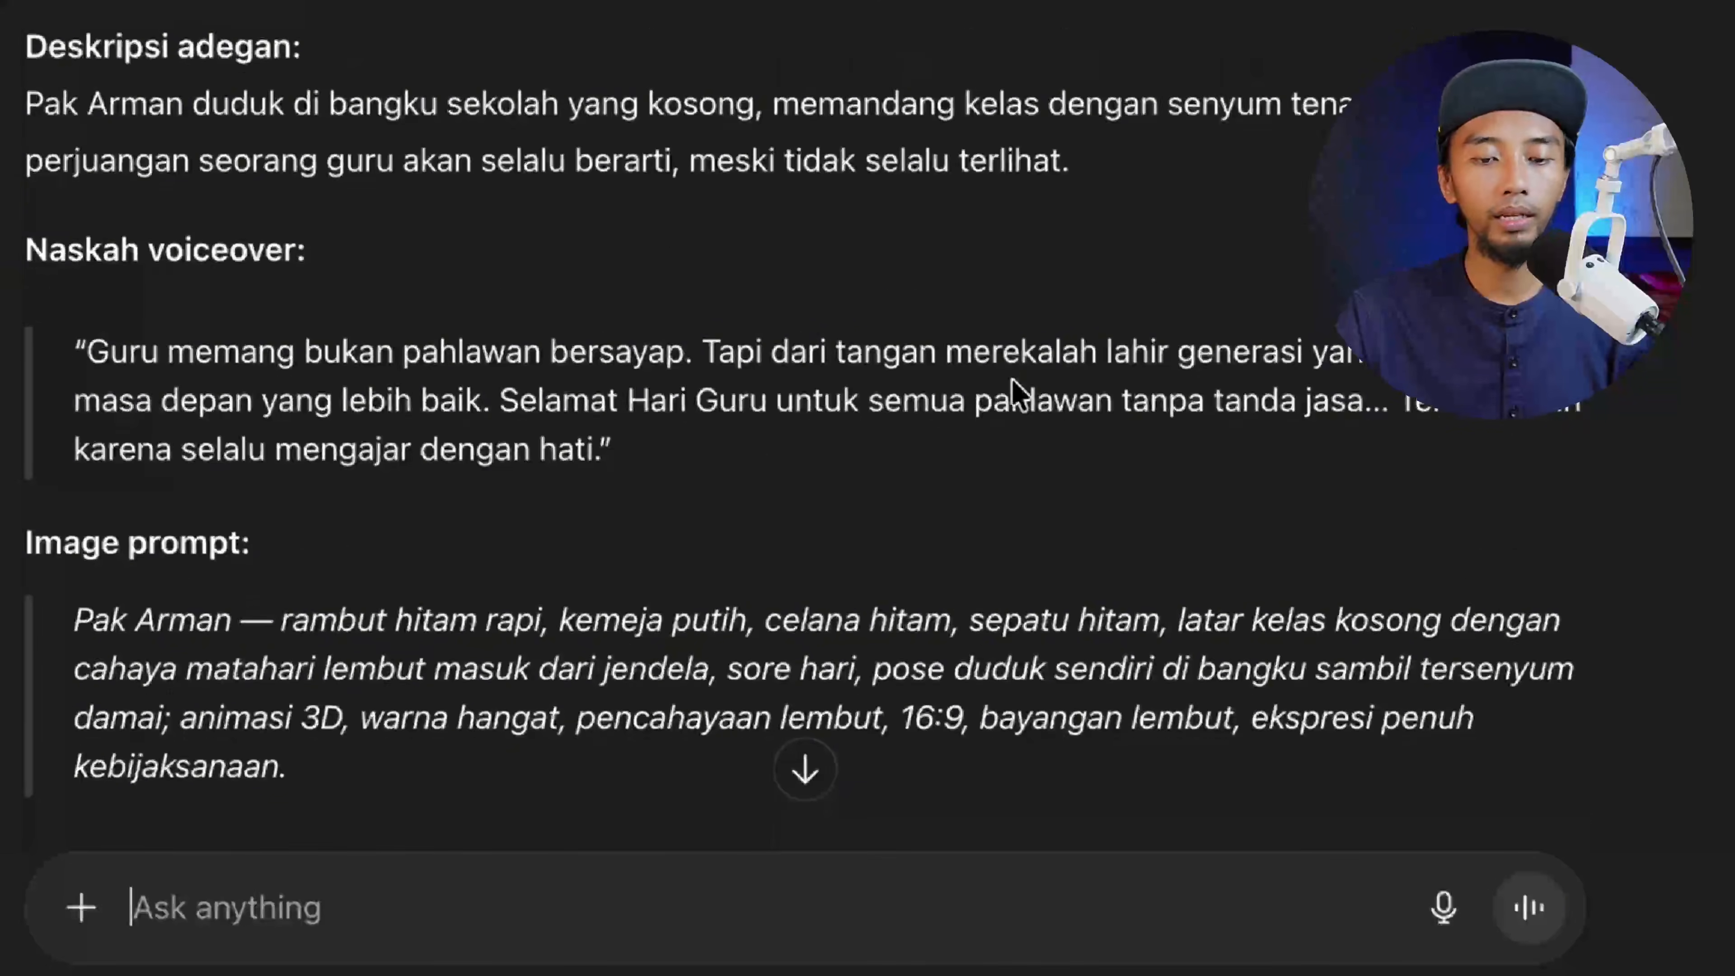
{"action": "scroll", "coordinate": [1013, 380], "scroll_direction": "down", "scroll_amount": 5}
{"action": "scroll", "coordinate": [1013, 380], "scroll_direction": "up", "scroll_amount": 15}
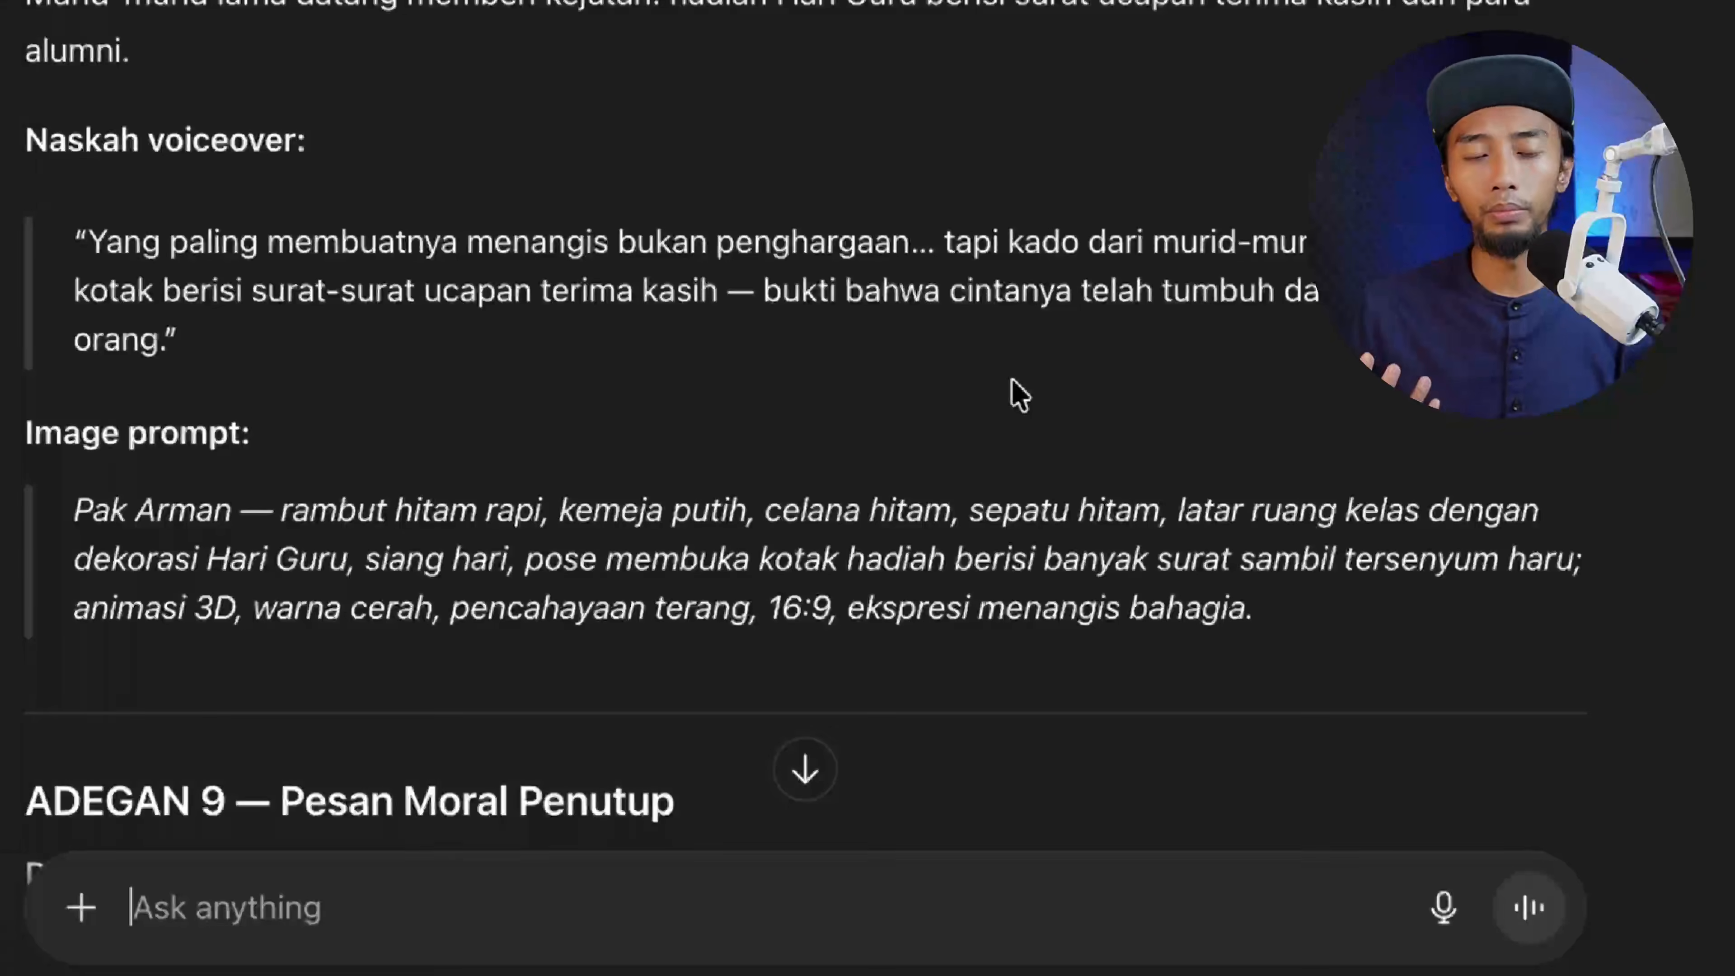
{"action": "scroll", "coordinate": [1013, 380], "scroll_direction": "up", "scroll_amount": 10}
{"action": "scroll", "coordinate": [1013, 380], "scroll_direction": "up", "scroll_amount": 15}
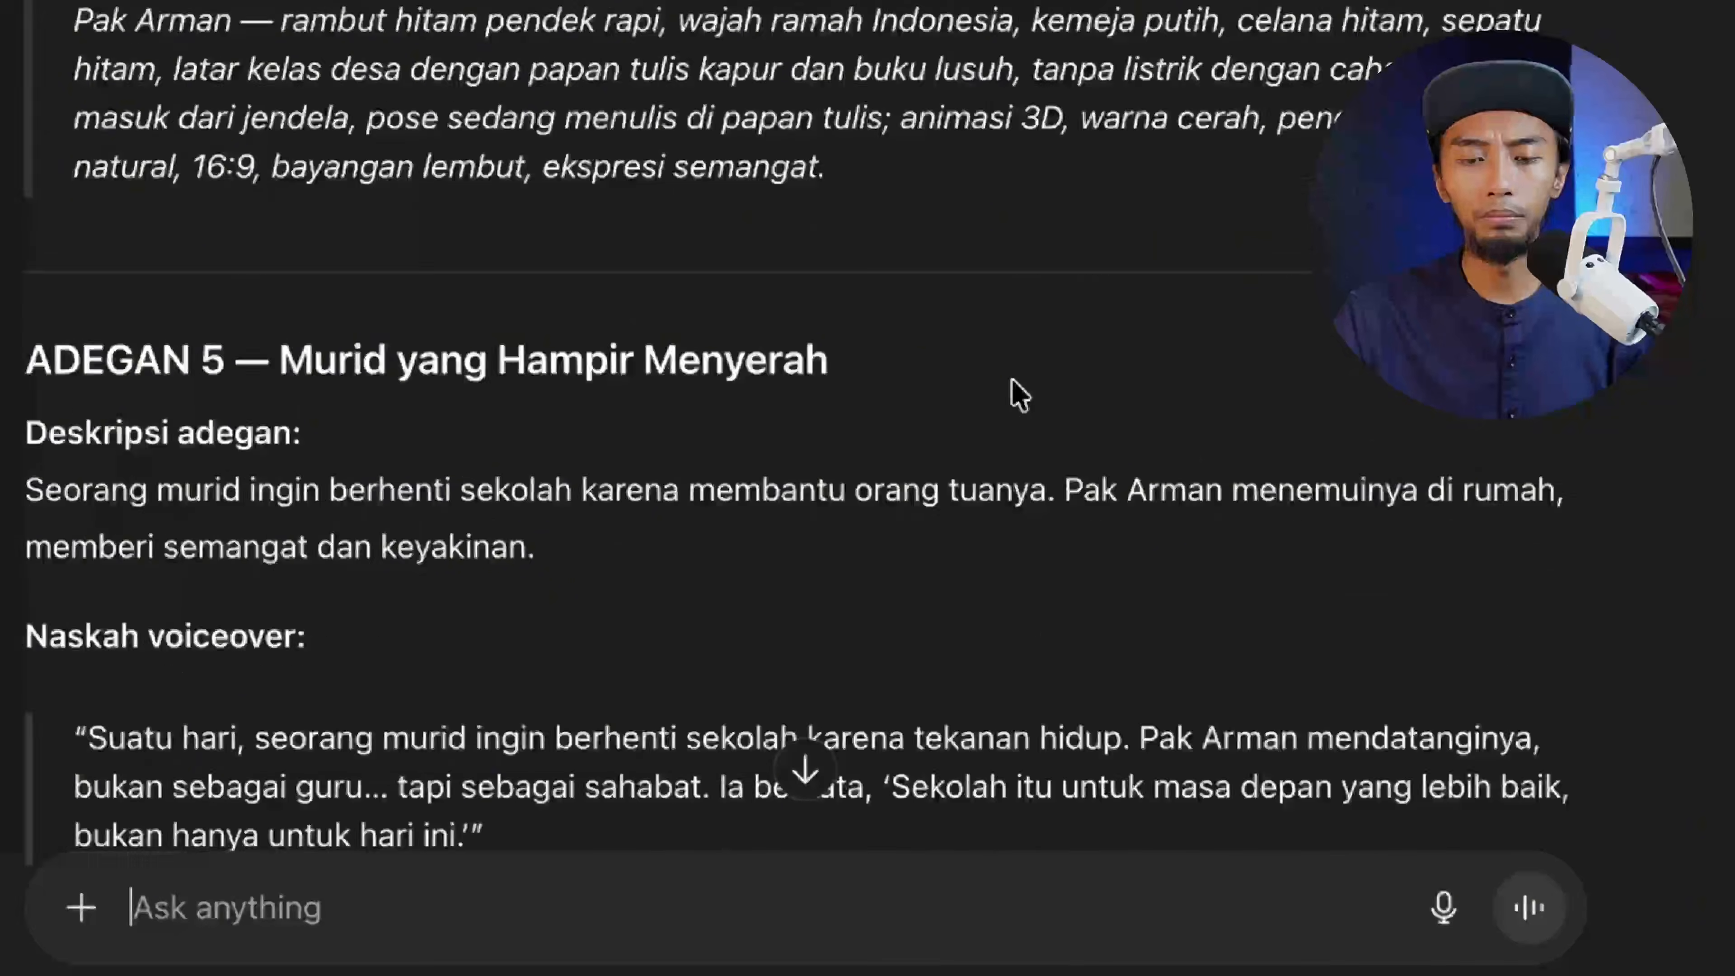
{"action": "scroll", "coordinate": [1012, 380], "scroll_direction": "up", "scroll_amount": 5}
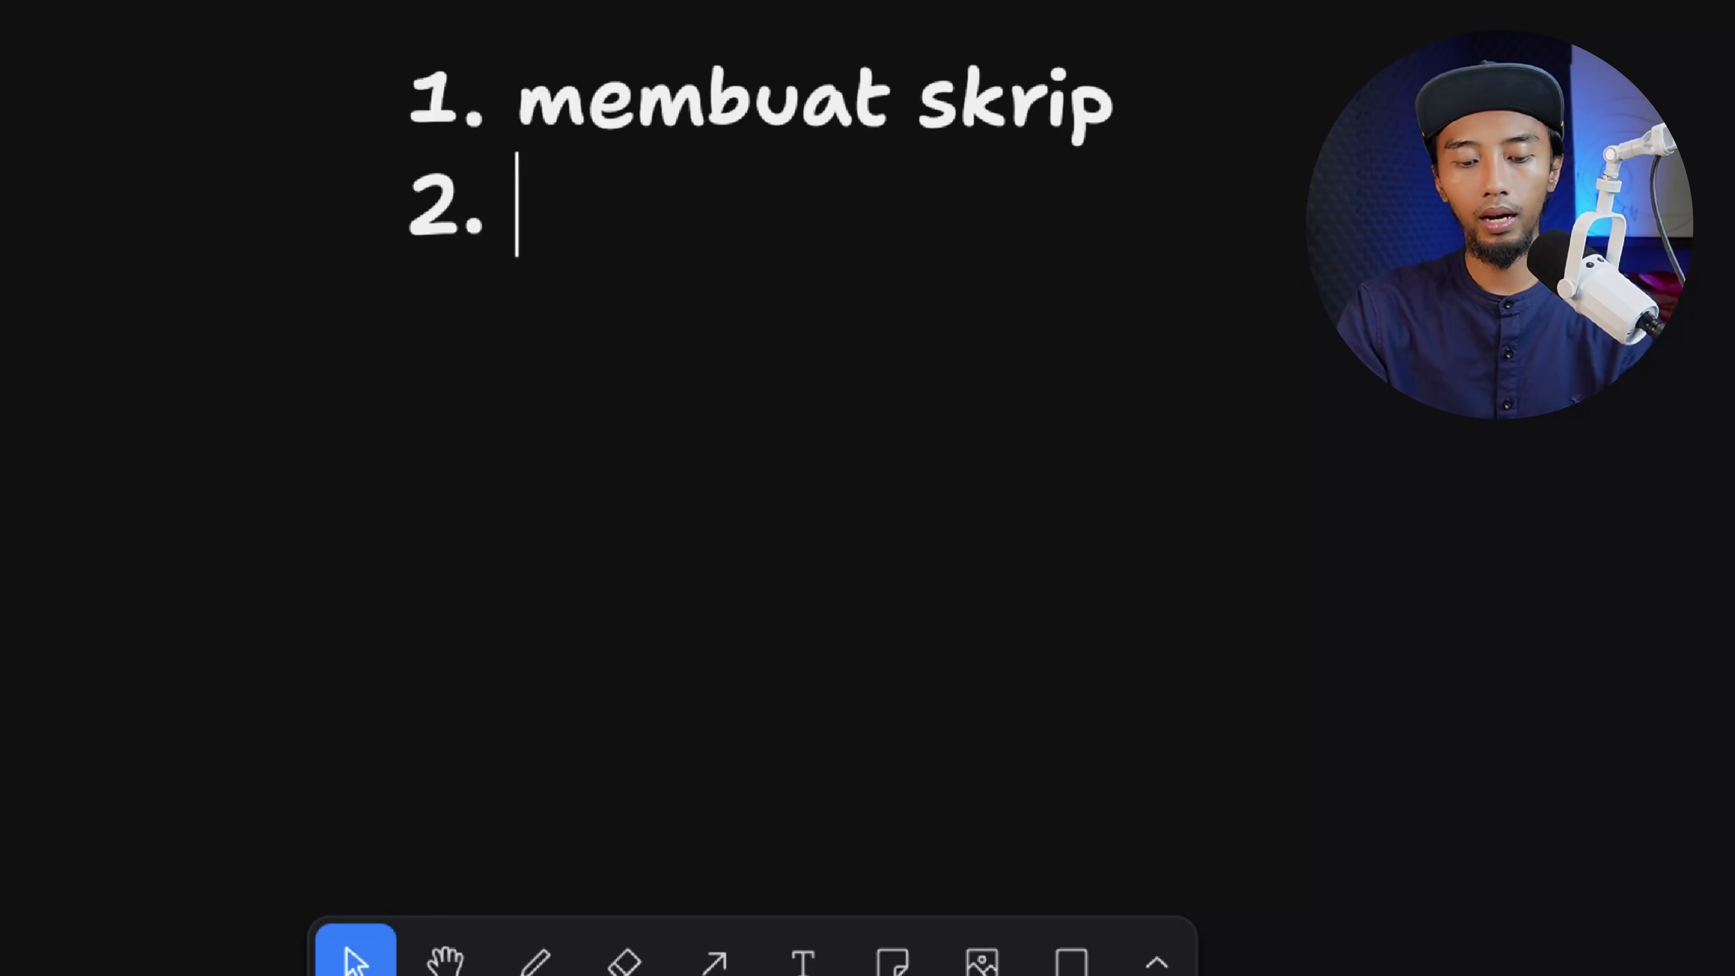
Switch to the whiteboard and write "membuat gambar" as item 2 of the numbered list
{"action": "type", "text": "mem"}
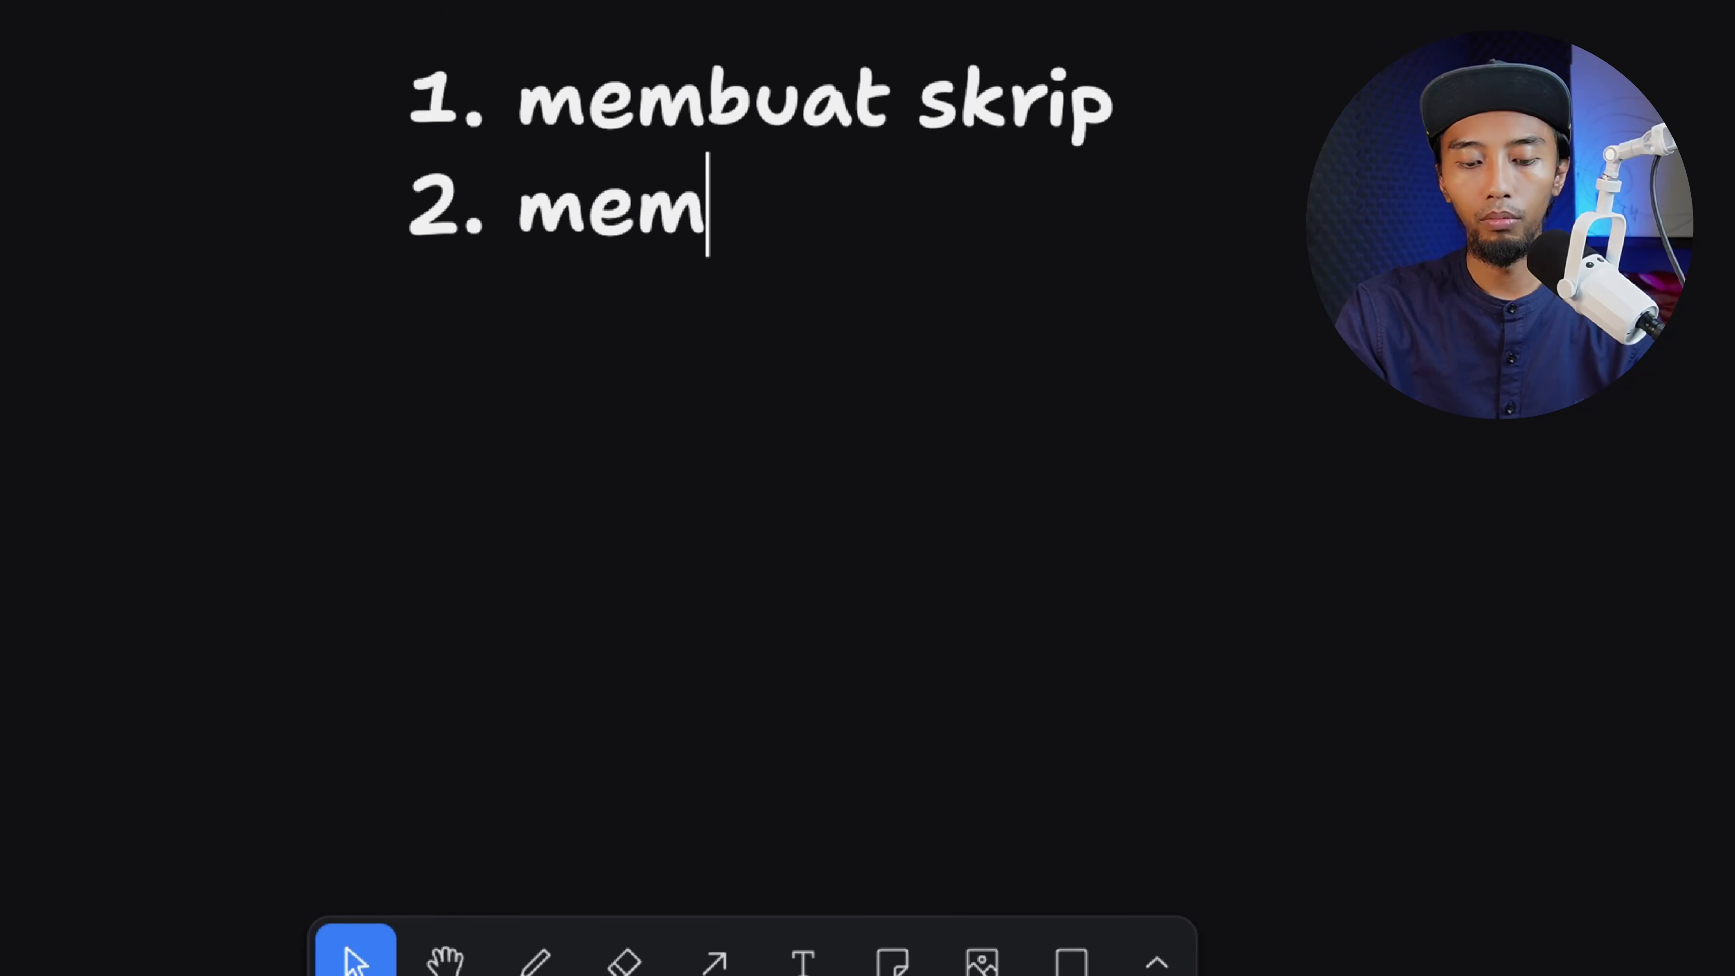
{"action": "type", "text": "buat gambar"}
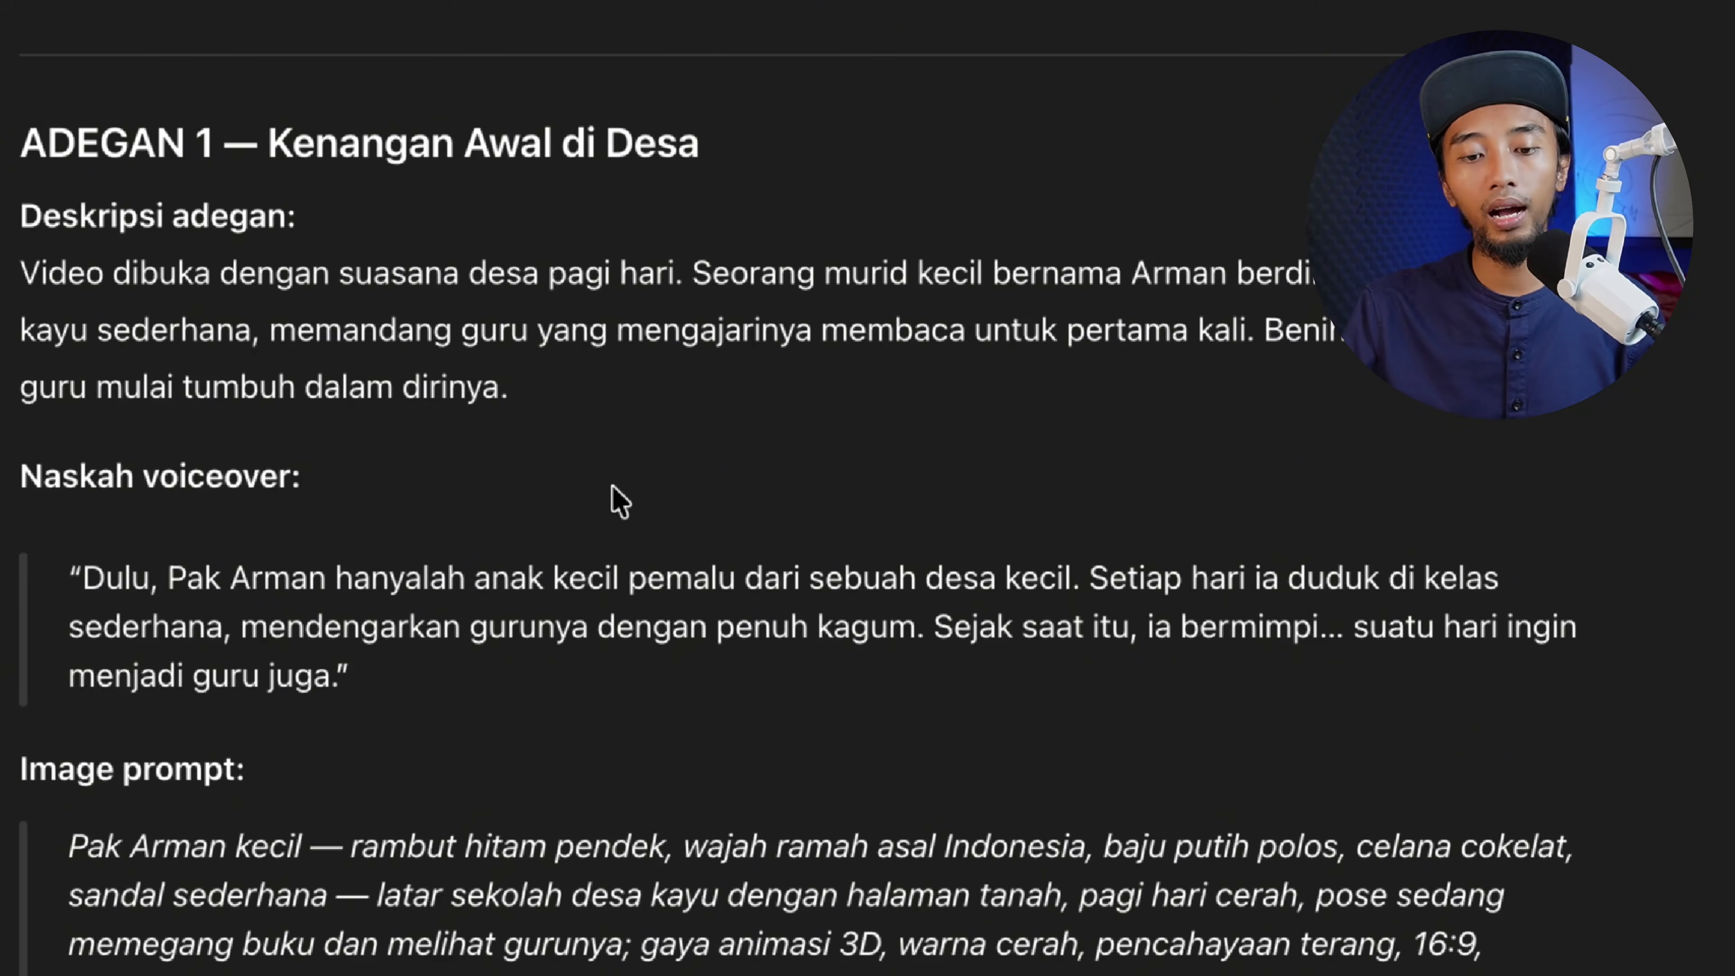
Copy the complete image prompt of "ADEGAN 1 — Kenangan Awal di Desa" from the ChatGPT response
{"action": "scroll", "coordinate": [618, 503], "scroll_direction": "down", "scroll_amount": 2}
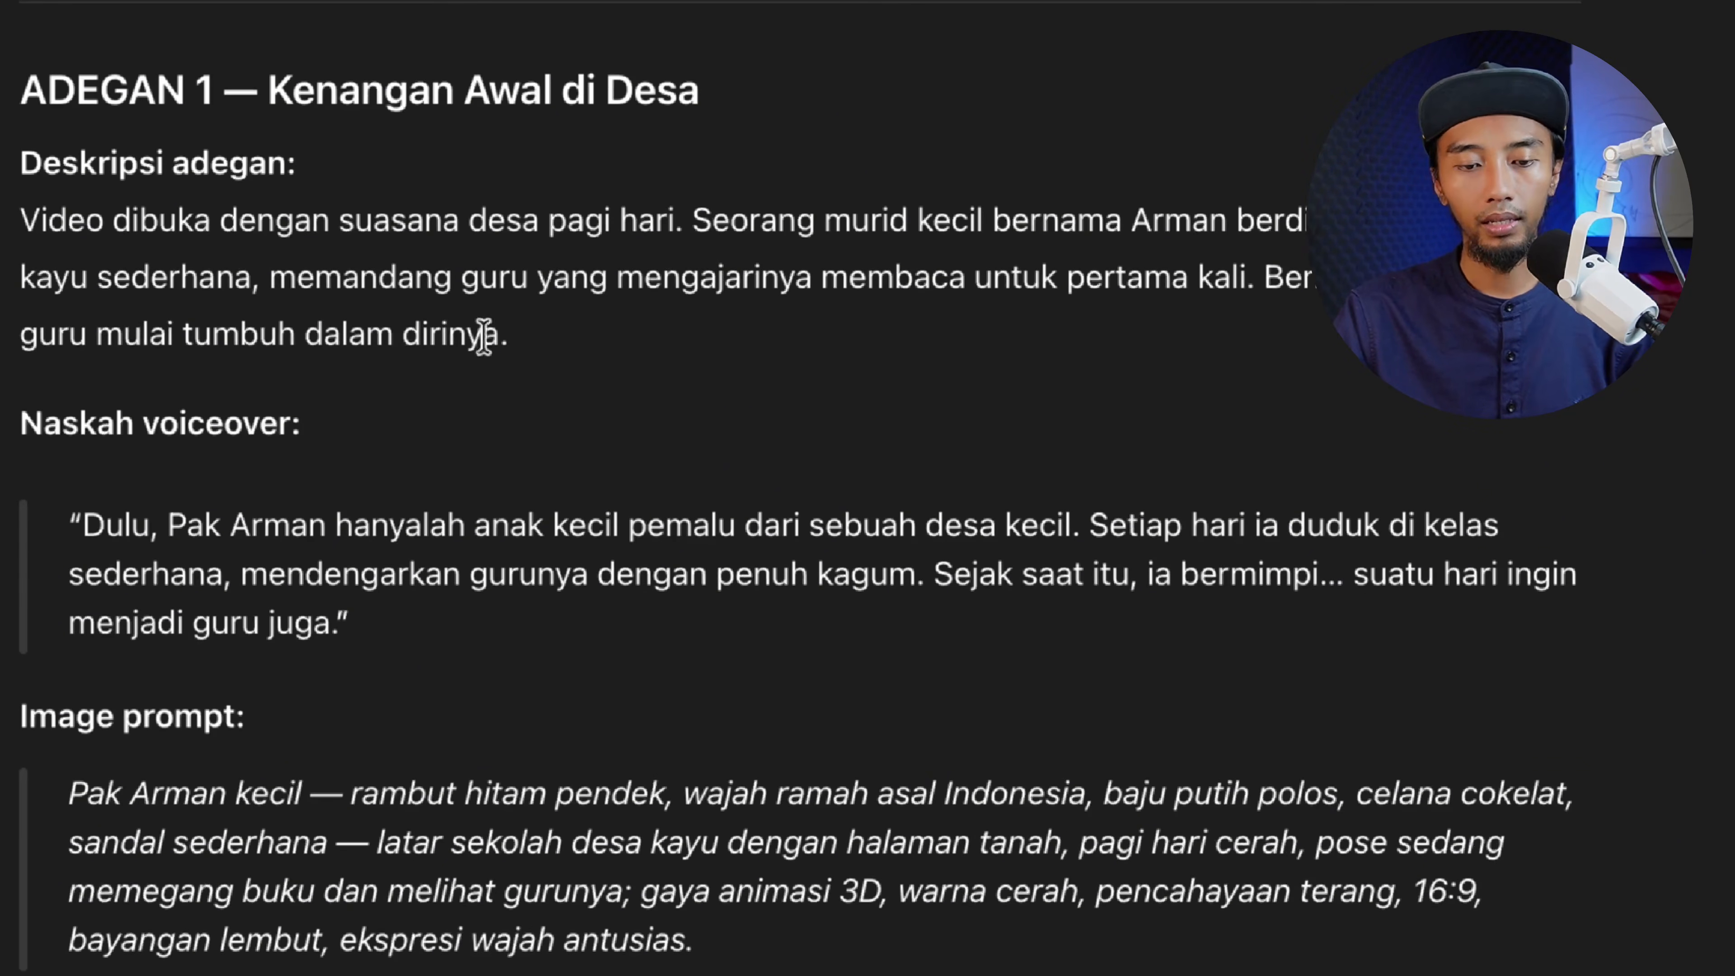
{"action": "scroll", "coordinate": [395, 714], "scroll_direction": "down", "scroll_amount": 2}
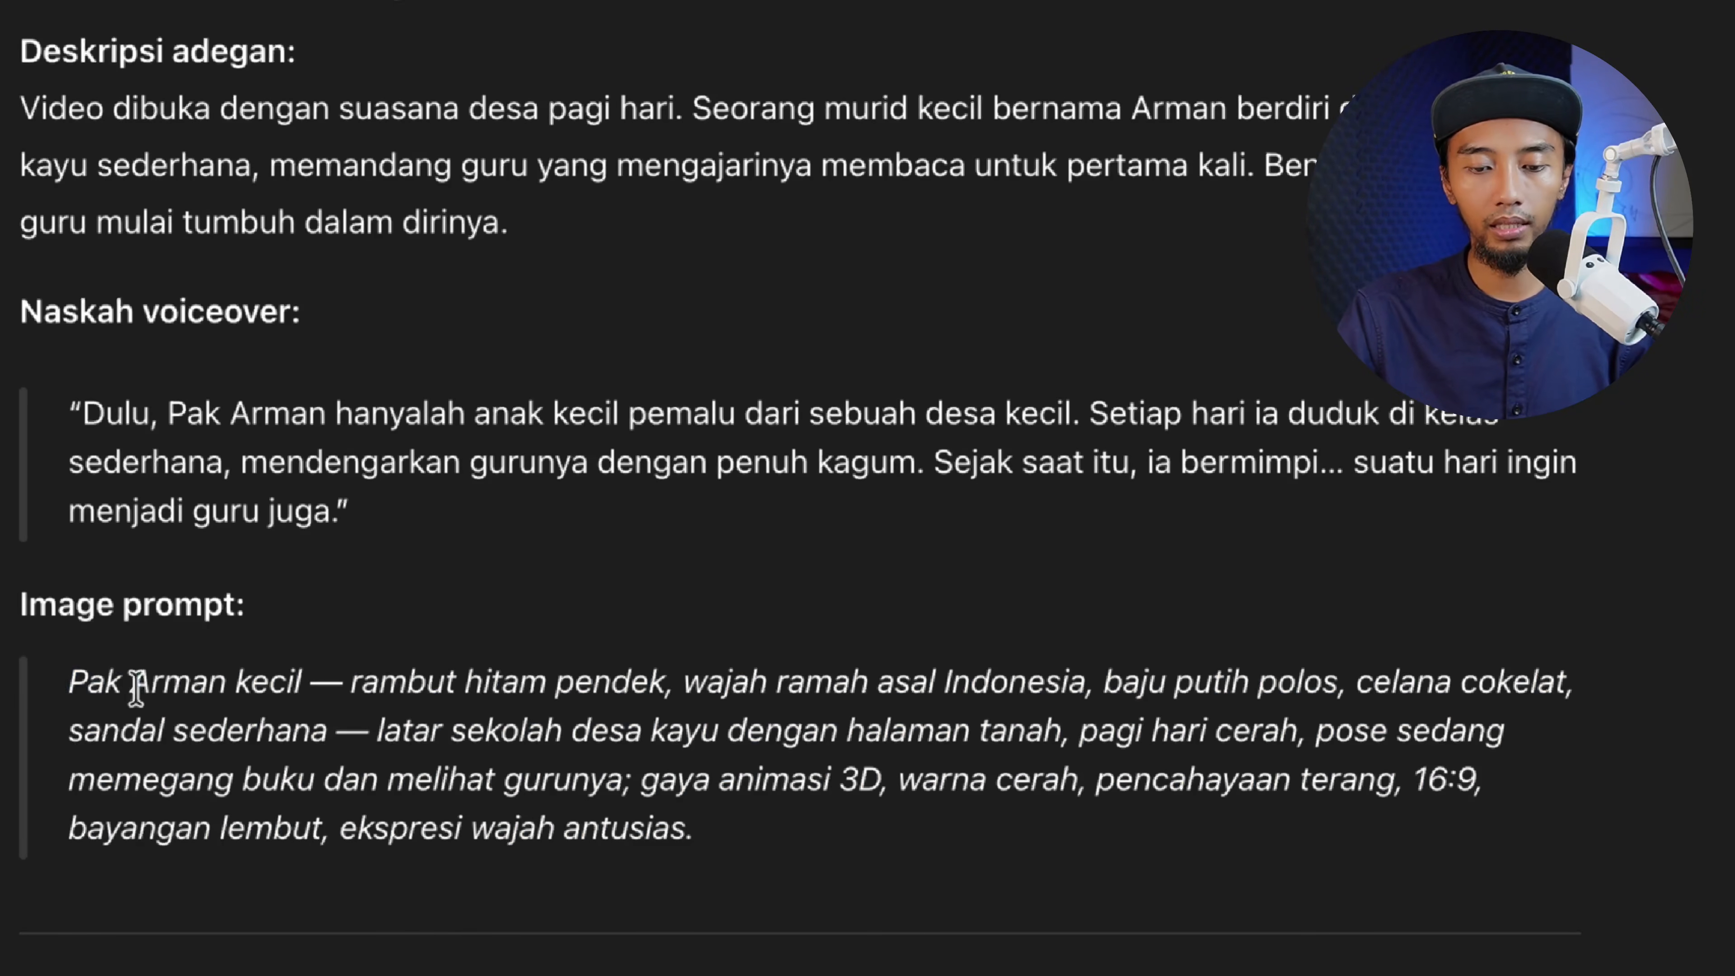
{"action": "left_click_drag", "start_coordinate": [68, 683], "coordinate": [708, 834]}
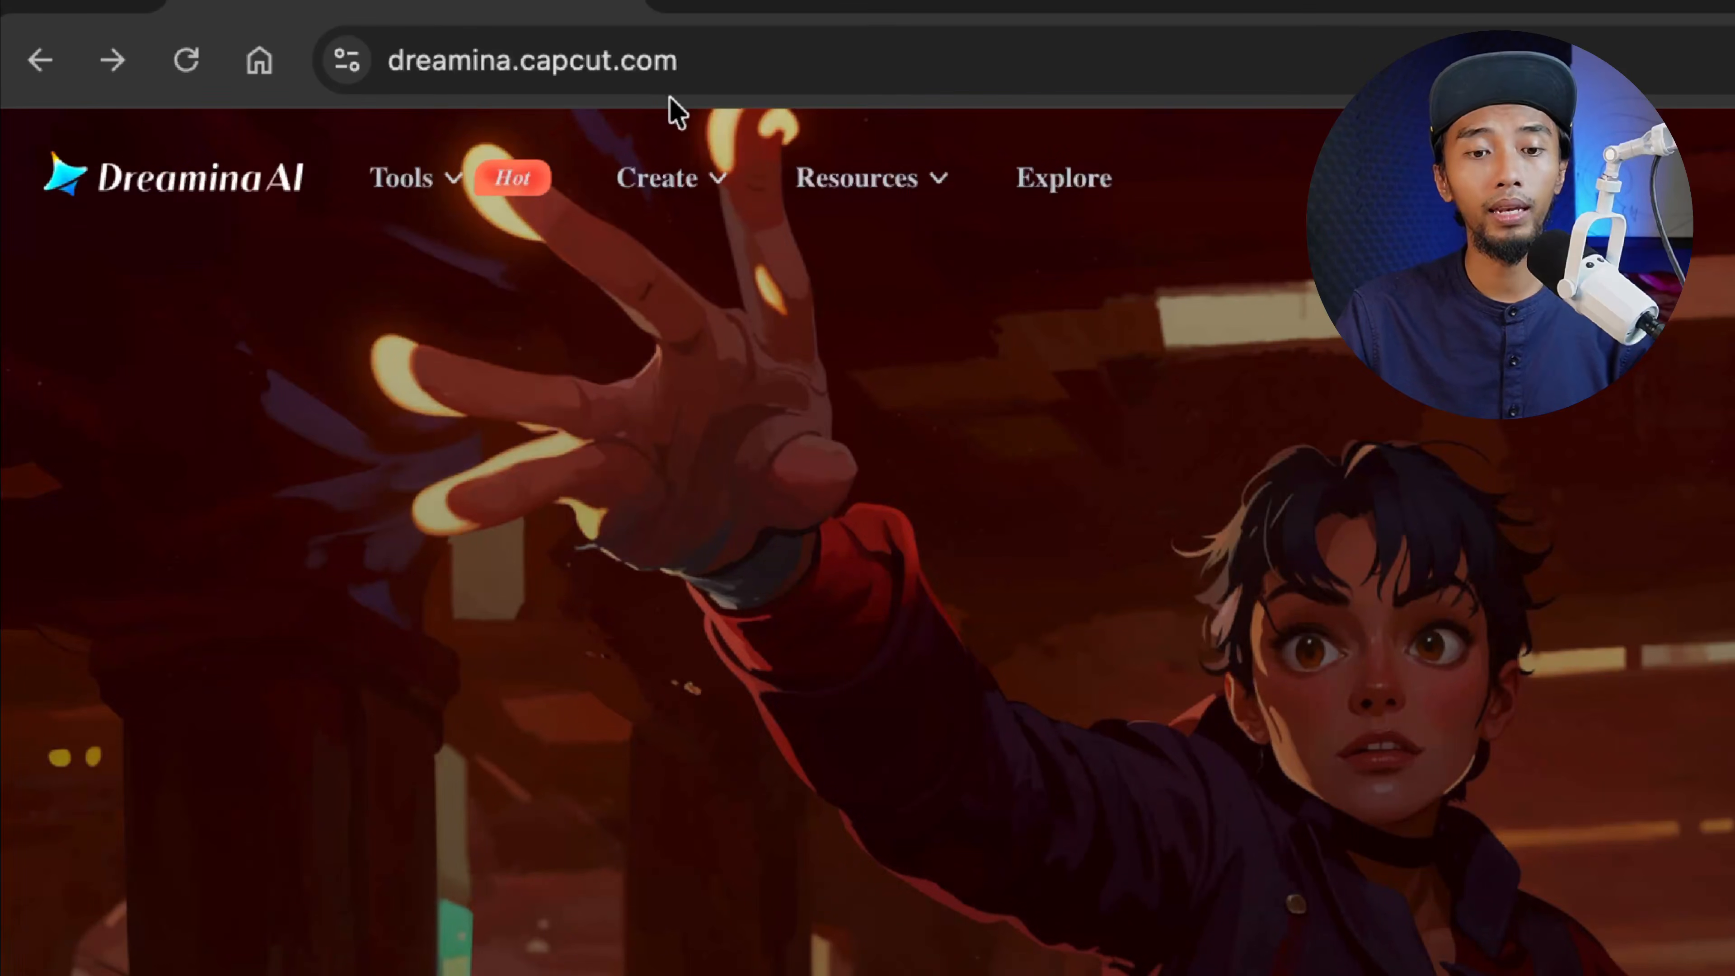
Open the creation page of Dreamina AI at dreamina.capcut.com and switch the generator from AI Agent to AI Image
{"action": "mouse_move", "coordinate": [686, 179]}
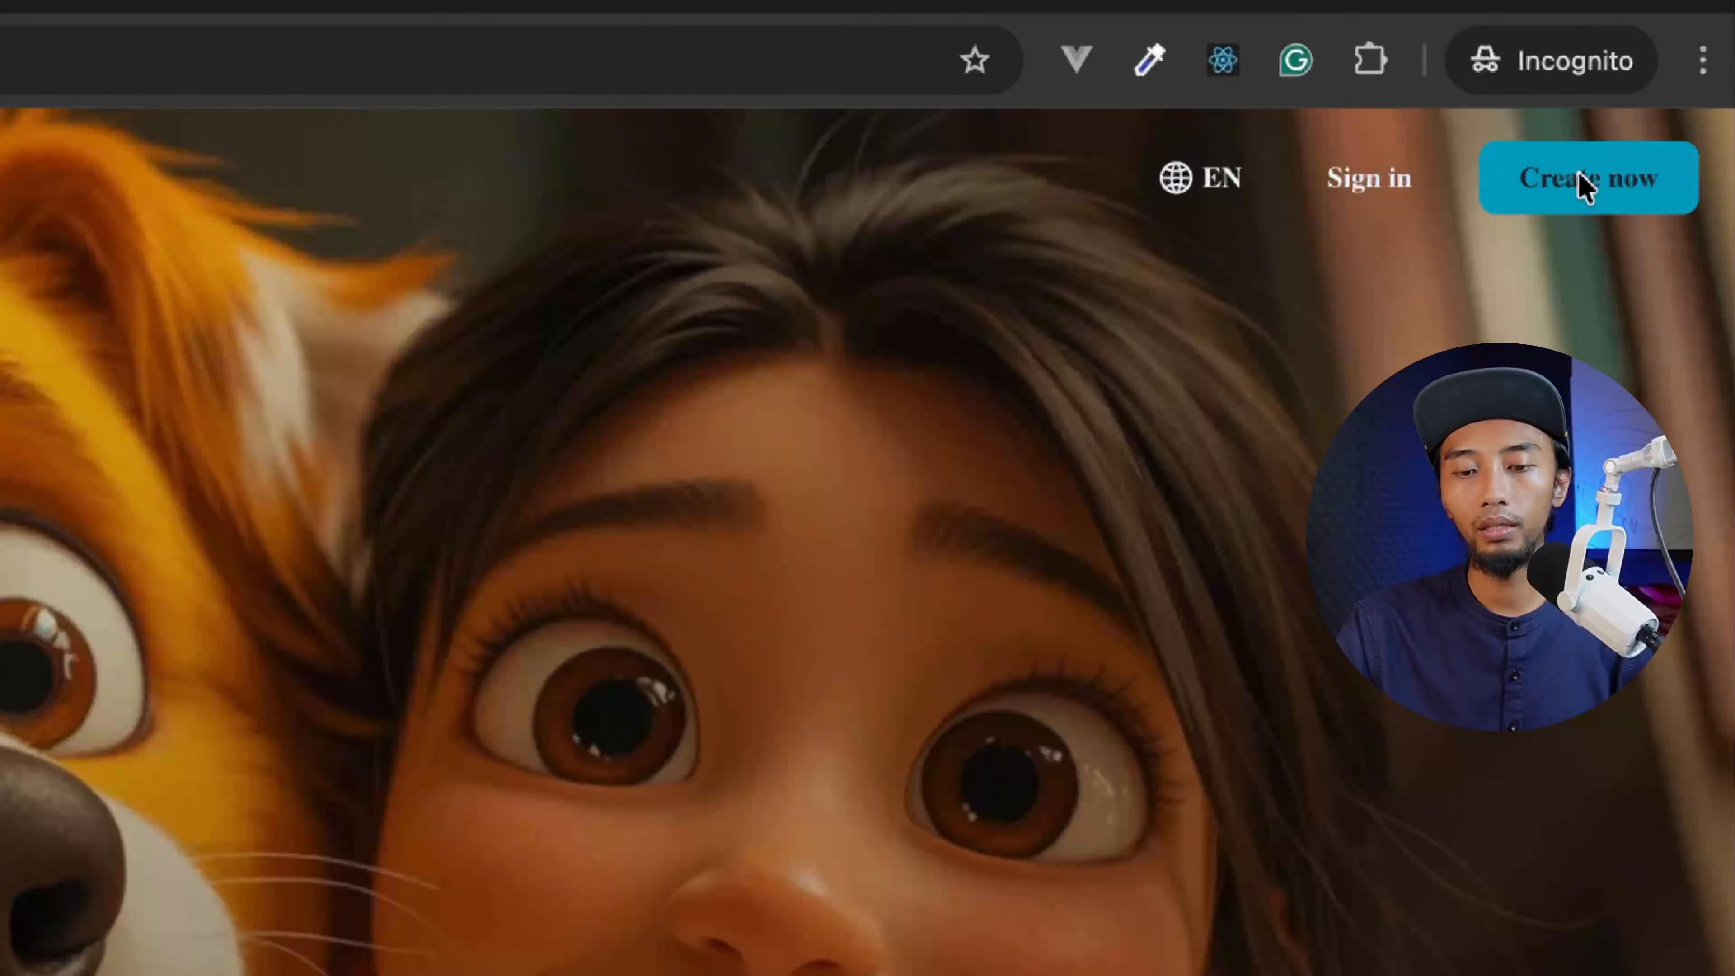
{"action": "left_click", "coordinate": [1580, 190]}
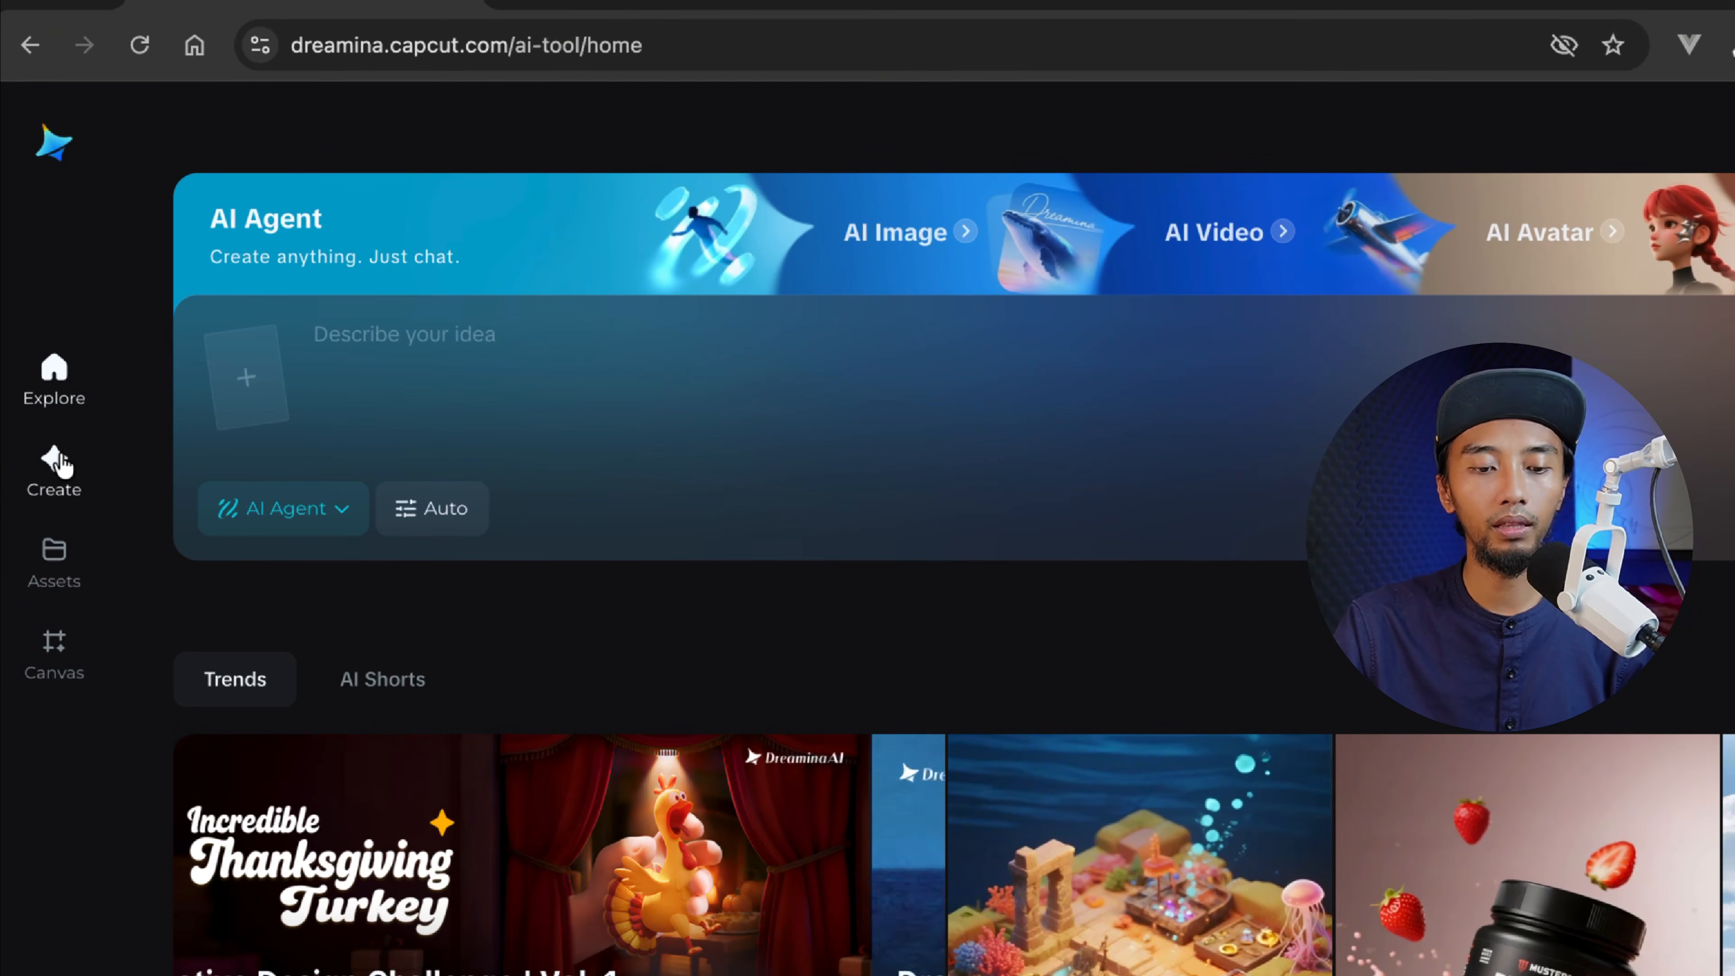
{"action": "left_click", "coordinate": [56, 464]}
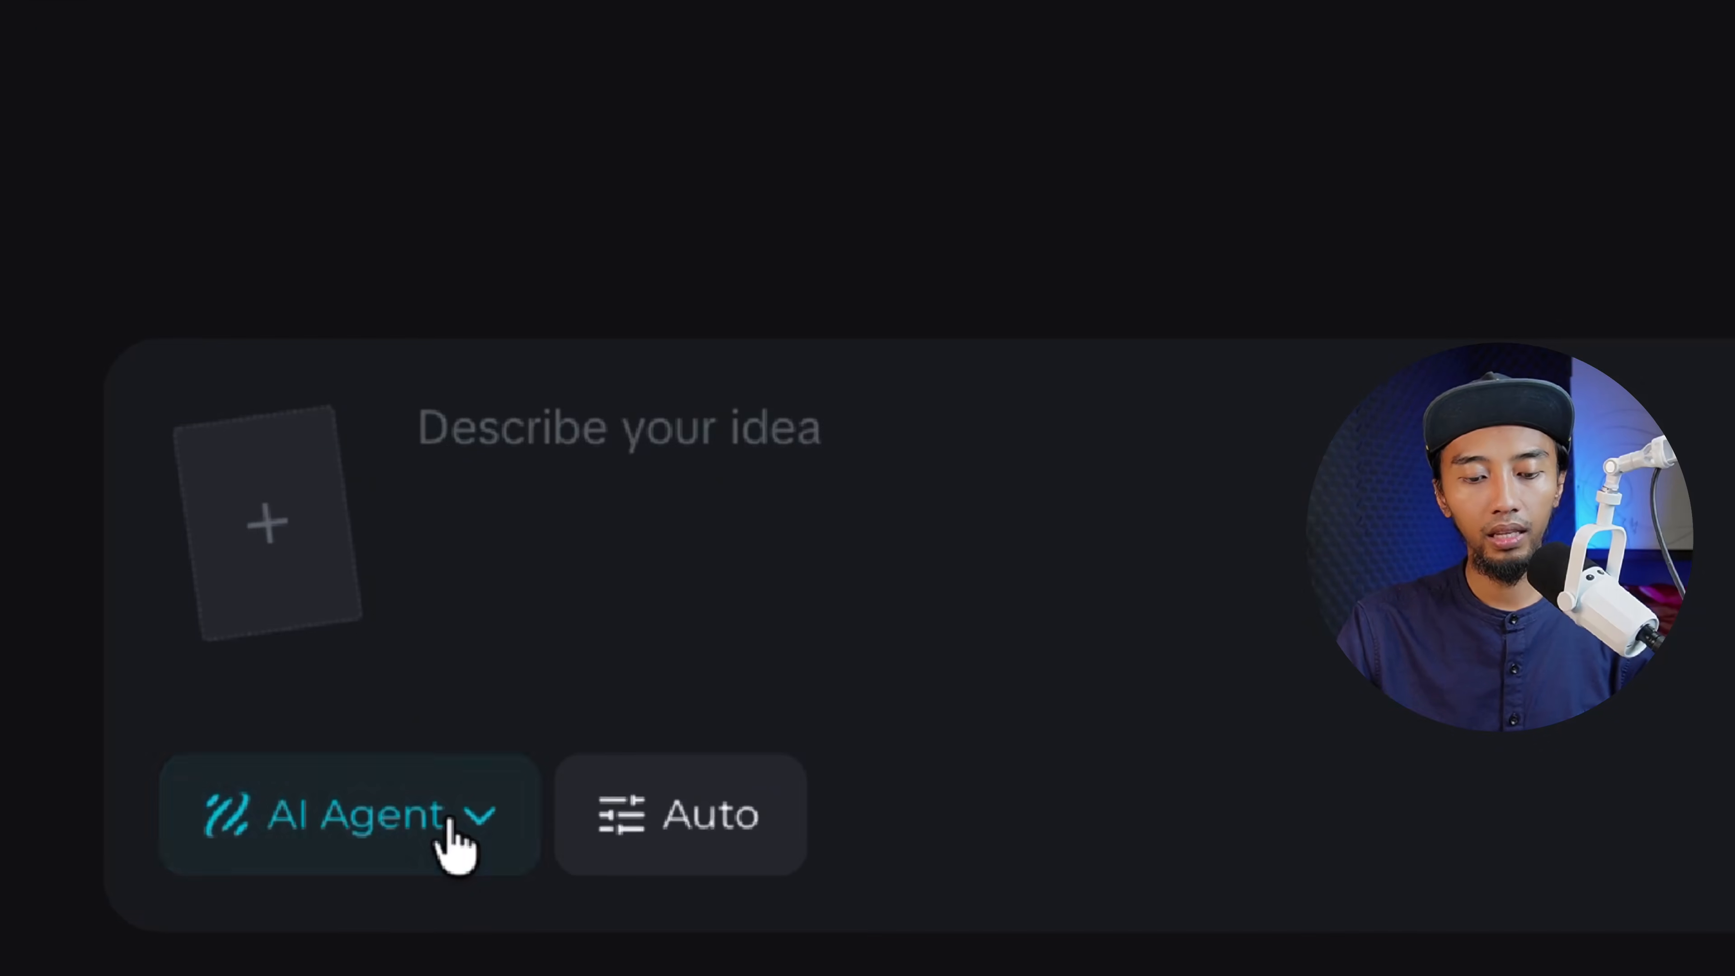
{"action": "left_click", "coordinate": [575, 975]}
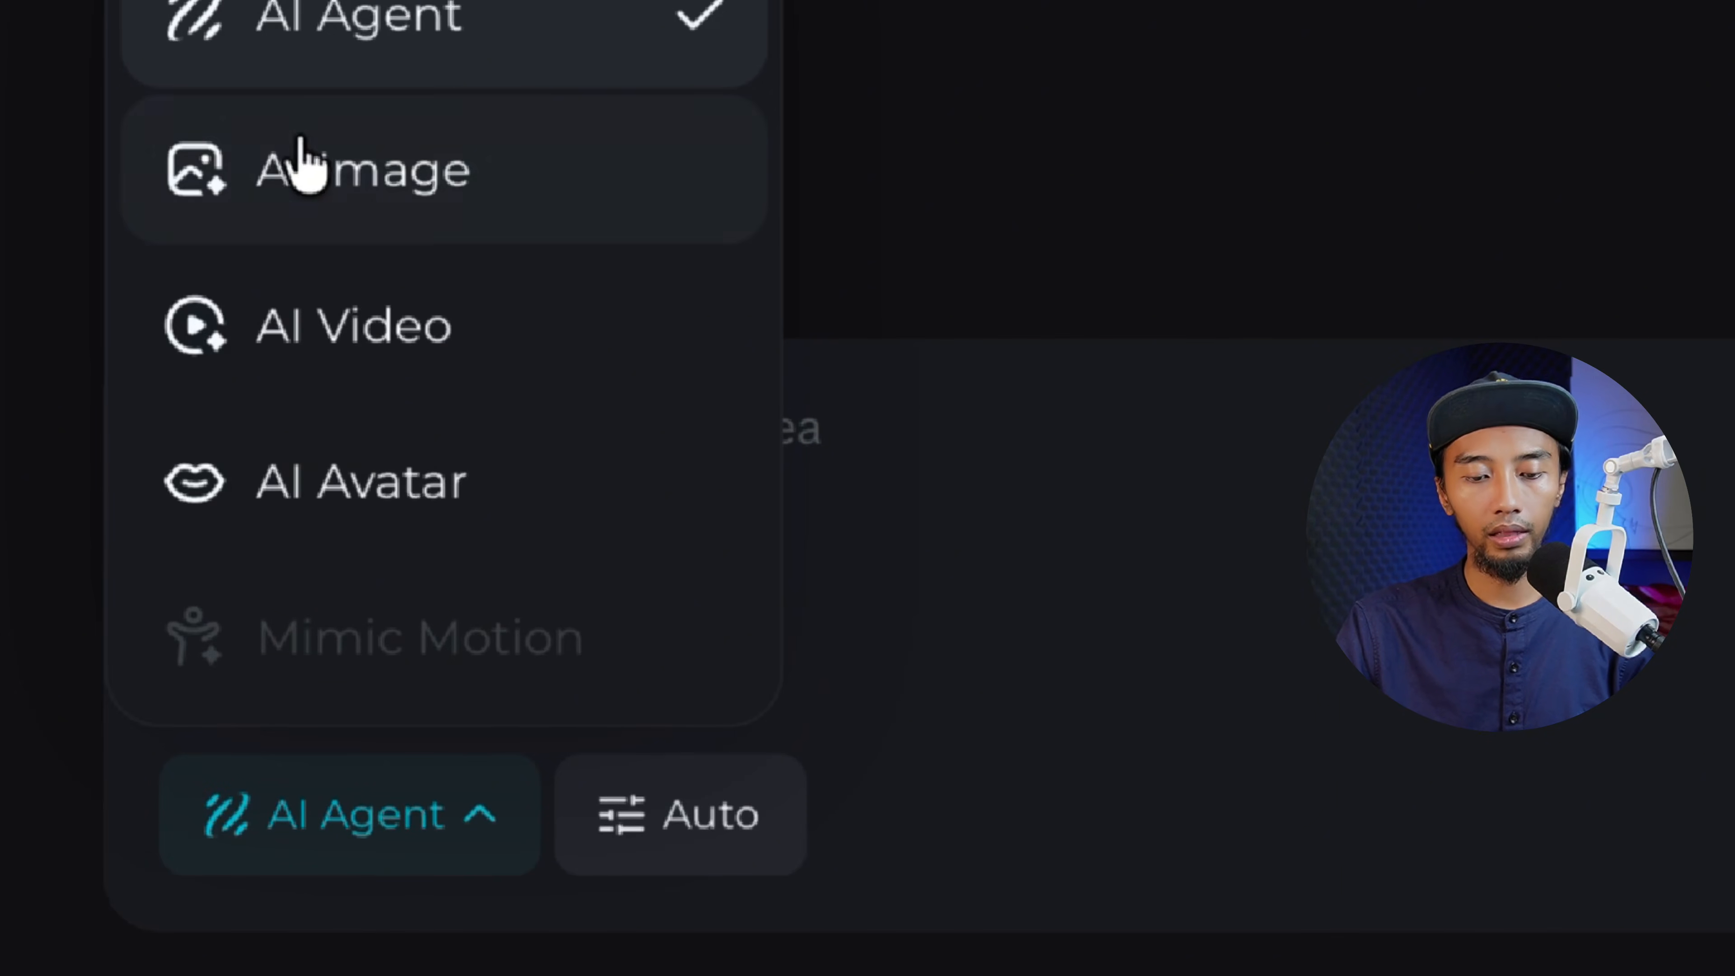
{"action": "left_click", "coordinate": [413, 181]}
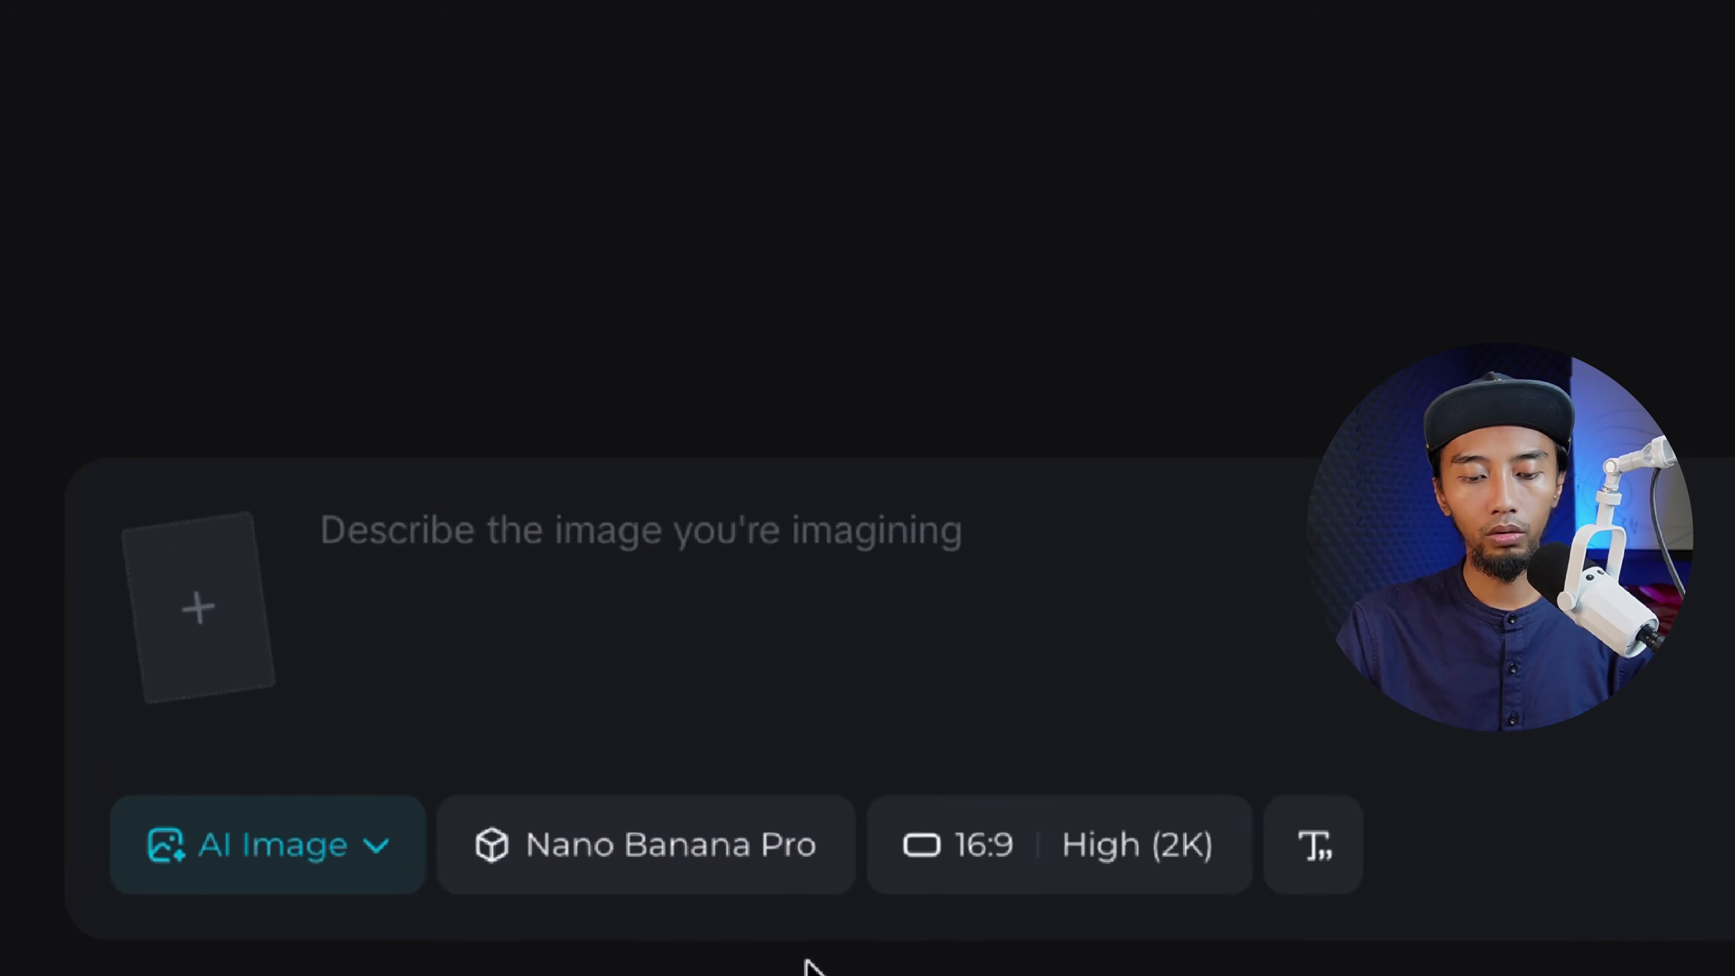
Choose the Nano Banana model with a 16:9 aspect ratio and paste the copied scene 1 image prompt as the image description
{"action": "left_click", "coordinate": [698, 879]}
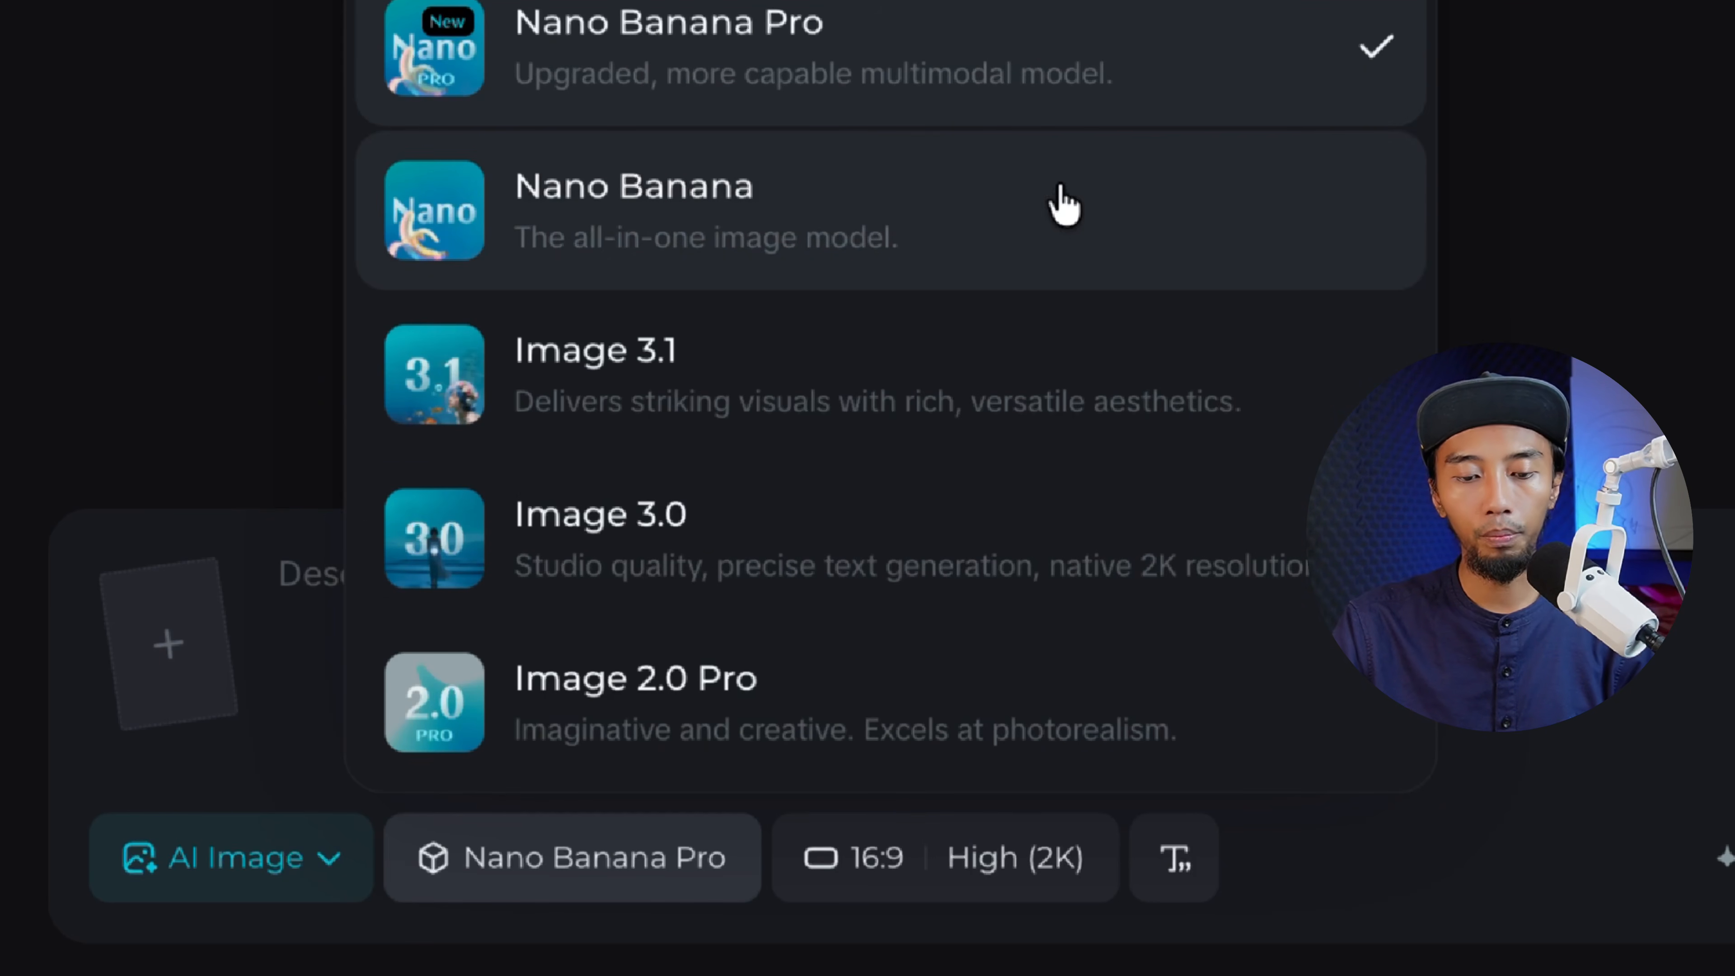
{"action": "left_click", "coordinate": [1007, 209]}
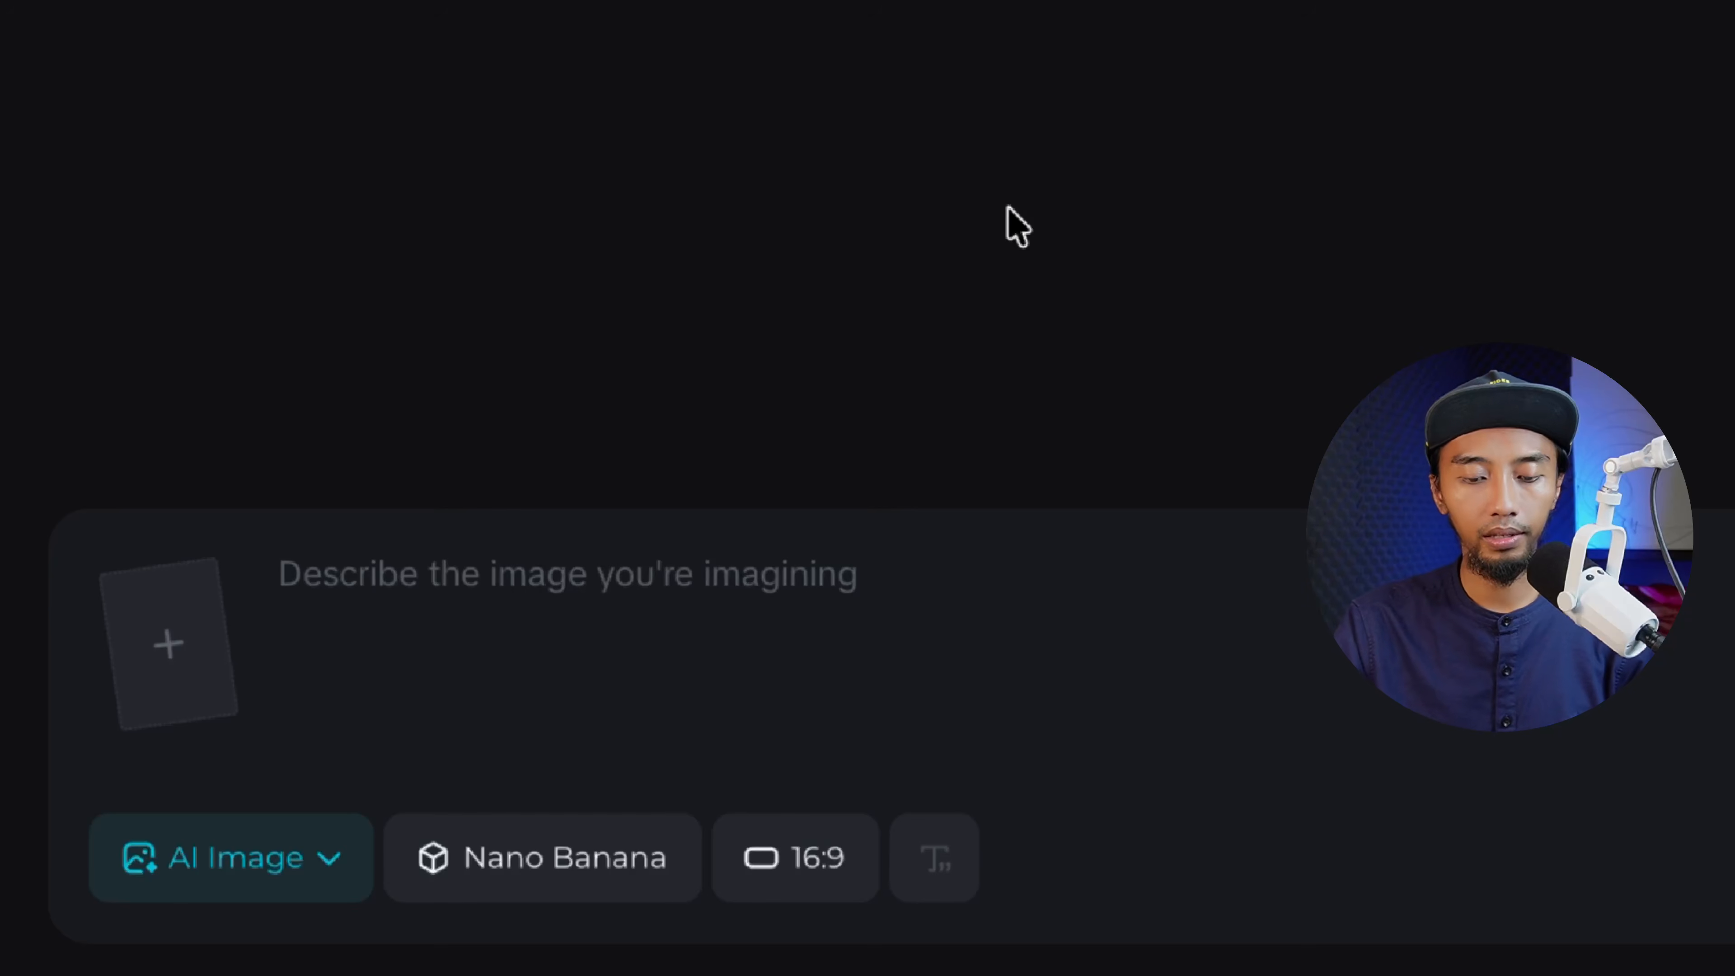
{"action": "left_click", "coordinate": [792, 863]}
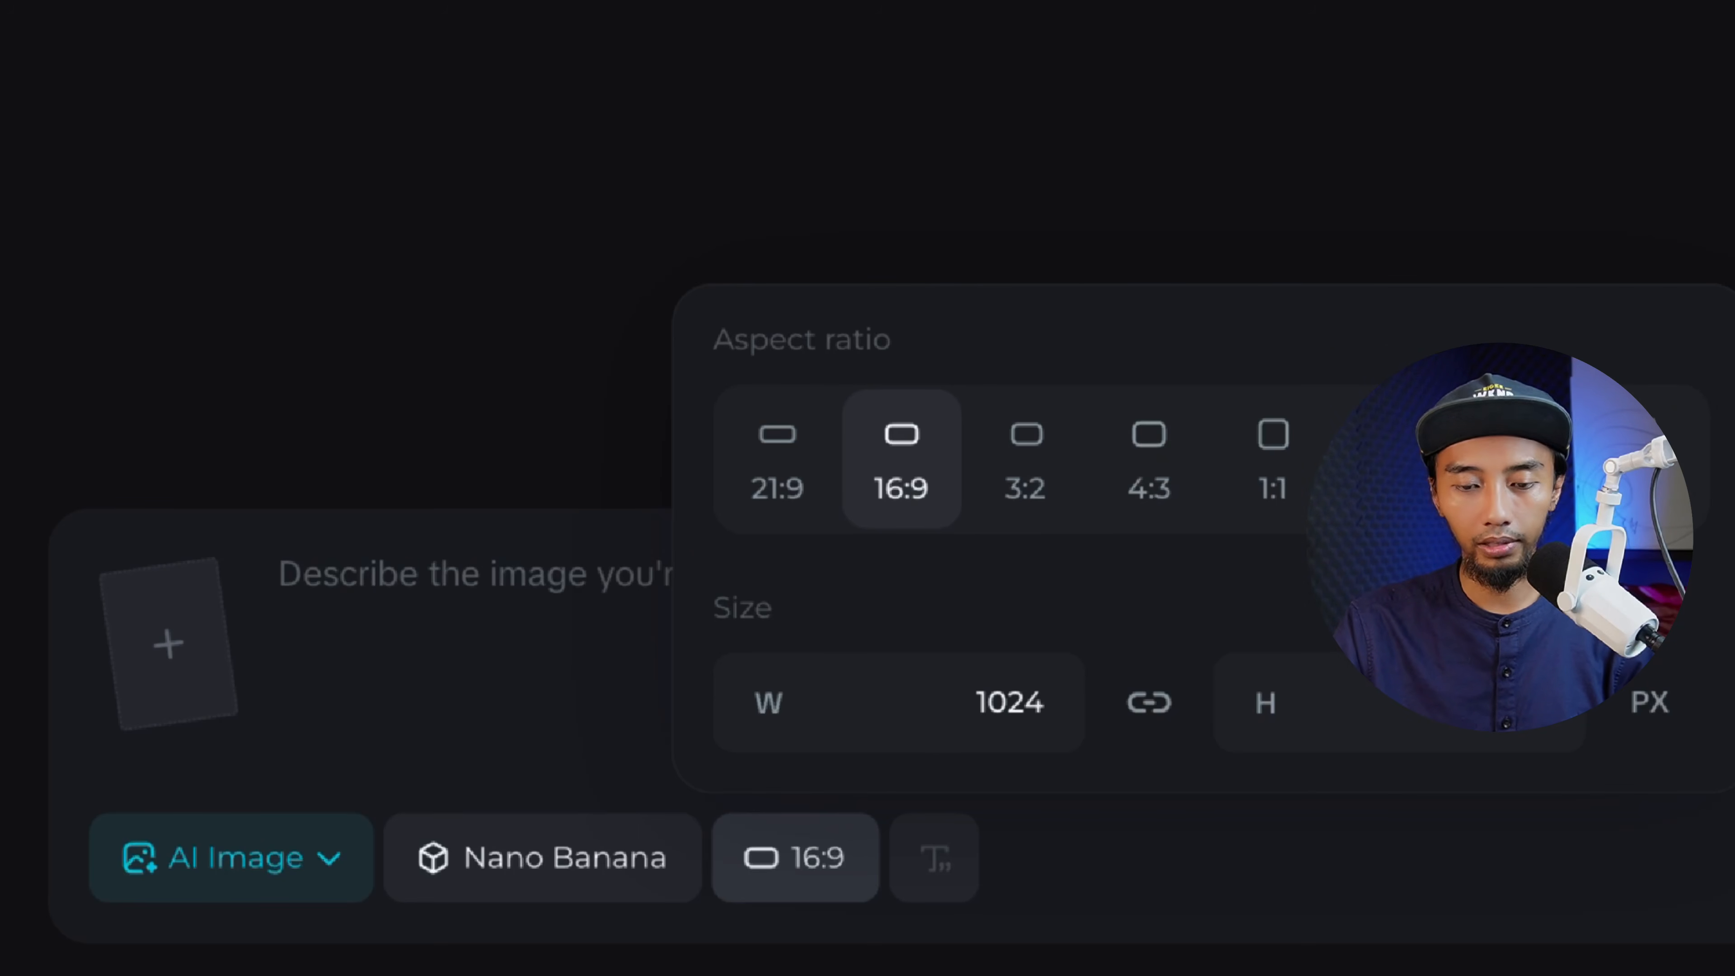
{"action": "left_click", "coordinate": [777, 614]}
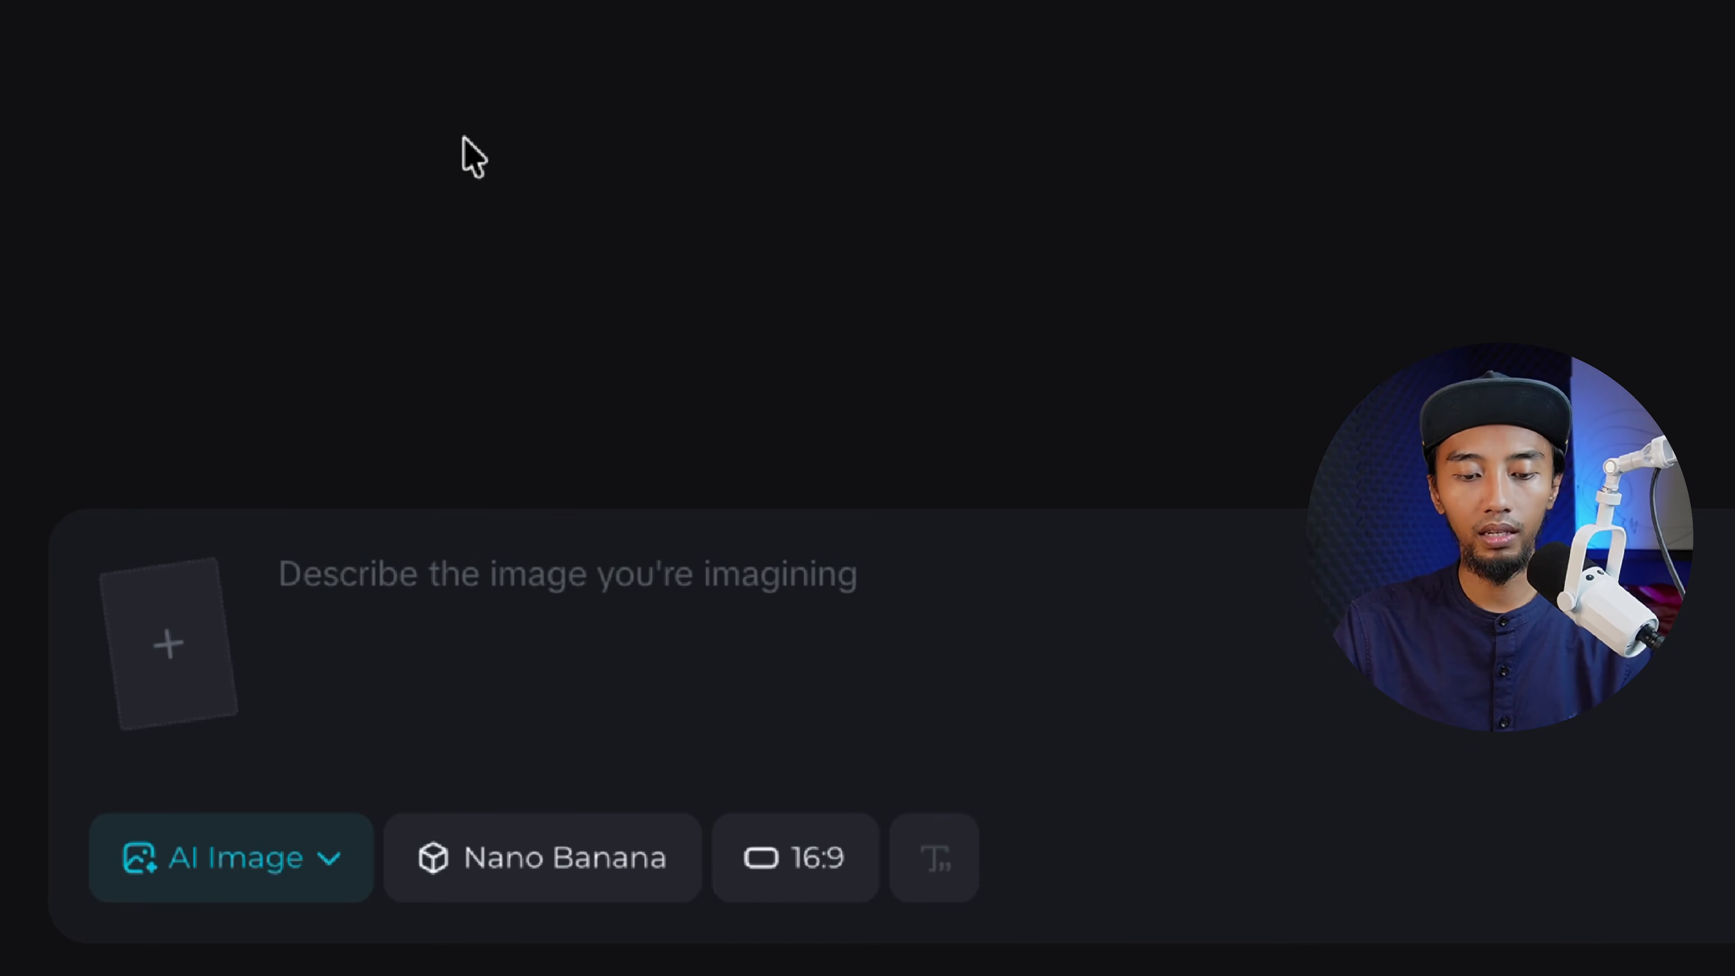
{"action": "key", "text": "ctrl+v"}
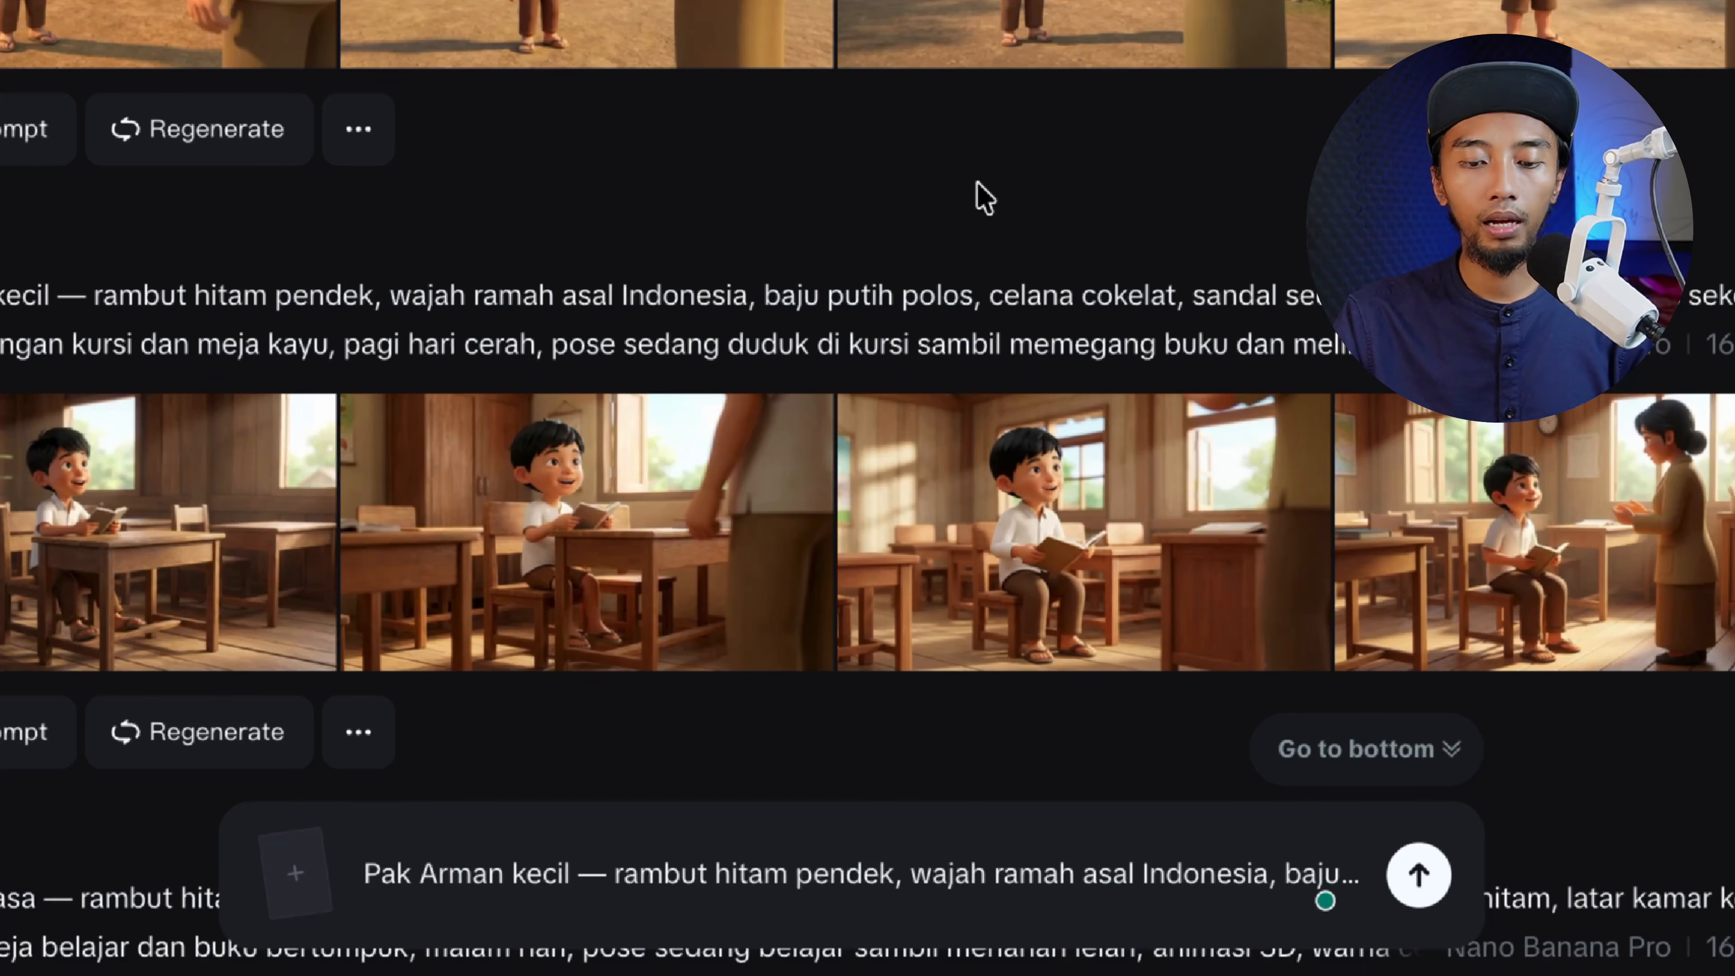
Compare the generated images for the schoolyard, classroom and night-time study scenes with their prompts
{"action": "scroll", "coordinate": [979, 194], "scroll_direction": "down", "scroll_amount": 5}
{"action": "scroll", "coordinate": [980, 193], "scroll_direction": "up", "scroll_amount": 6}
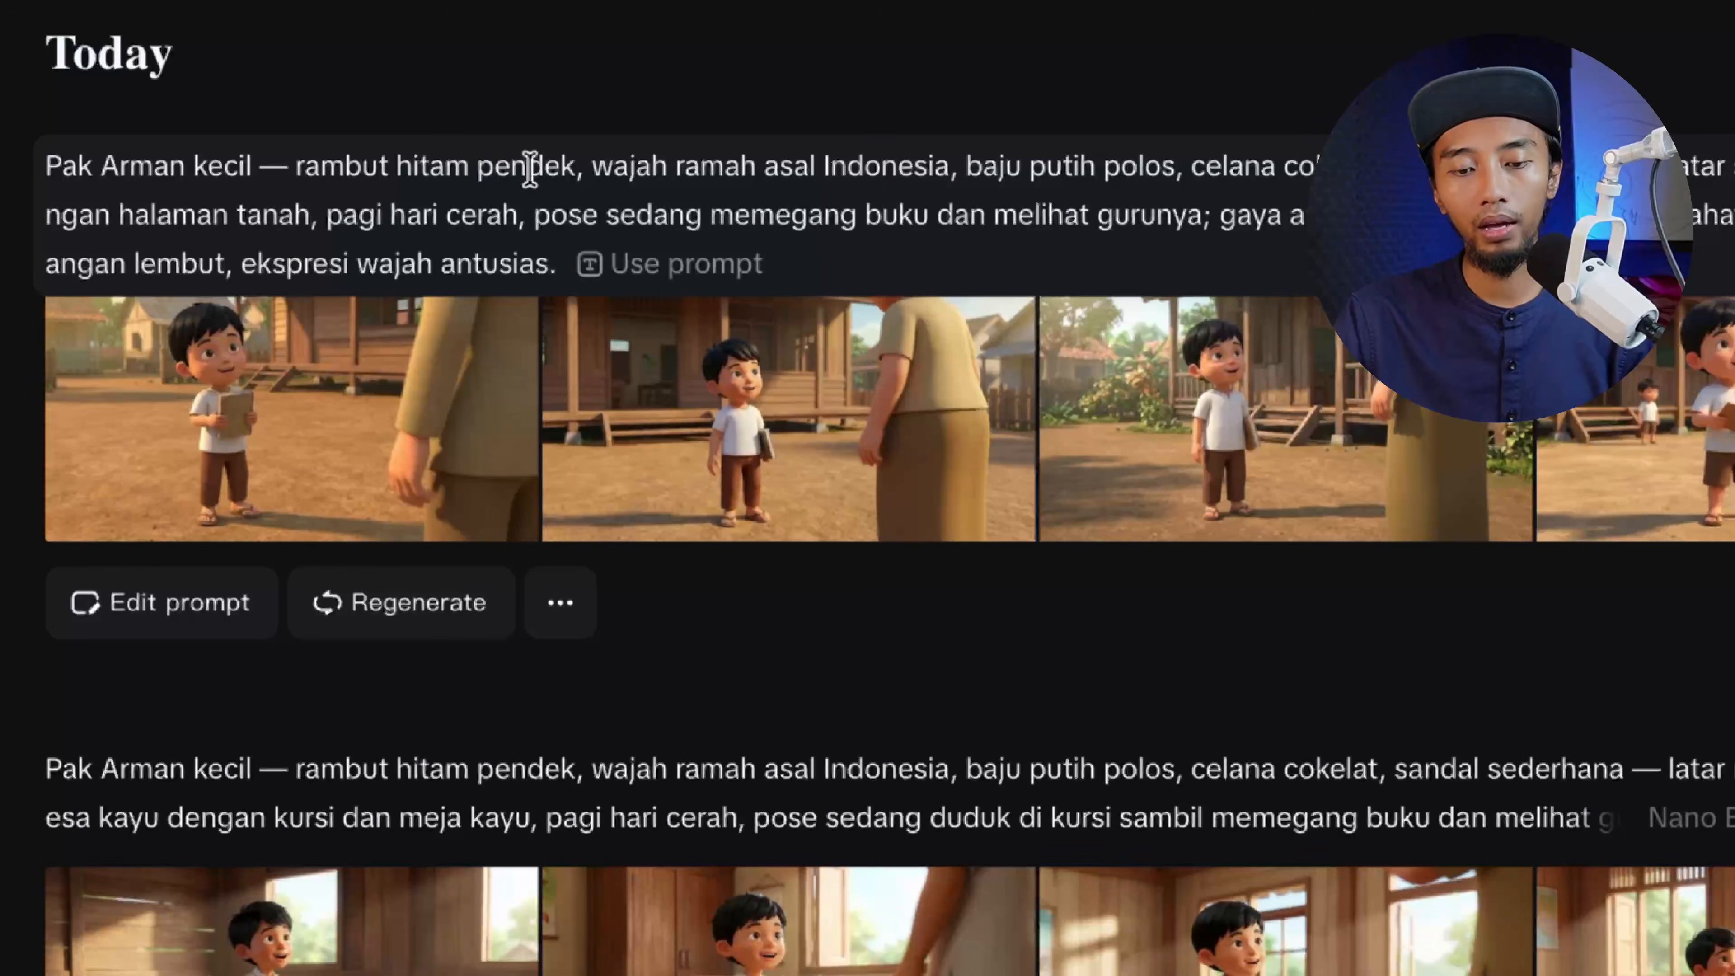
{"action": "scroll", "coordinate": [497, 681], "scroll_direction": "down", "scroll_amount": 5}
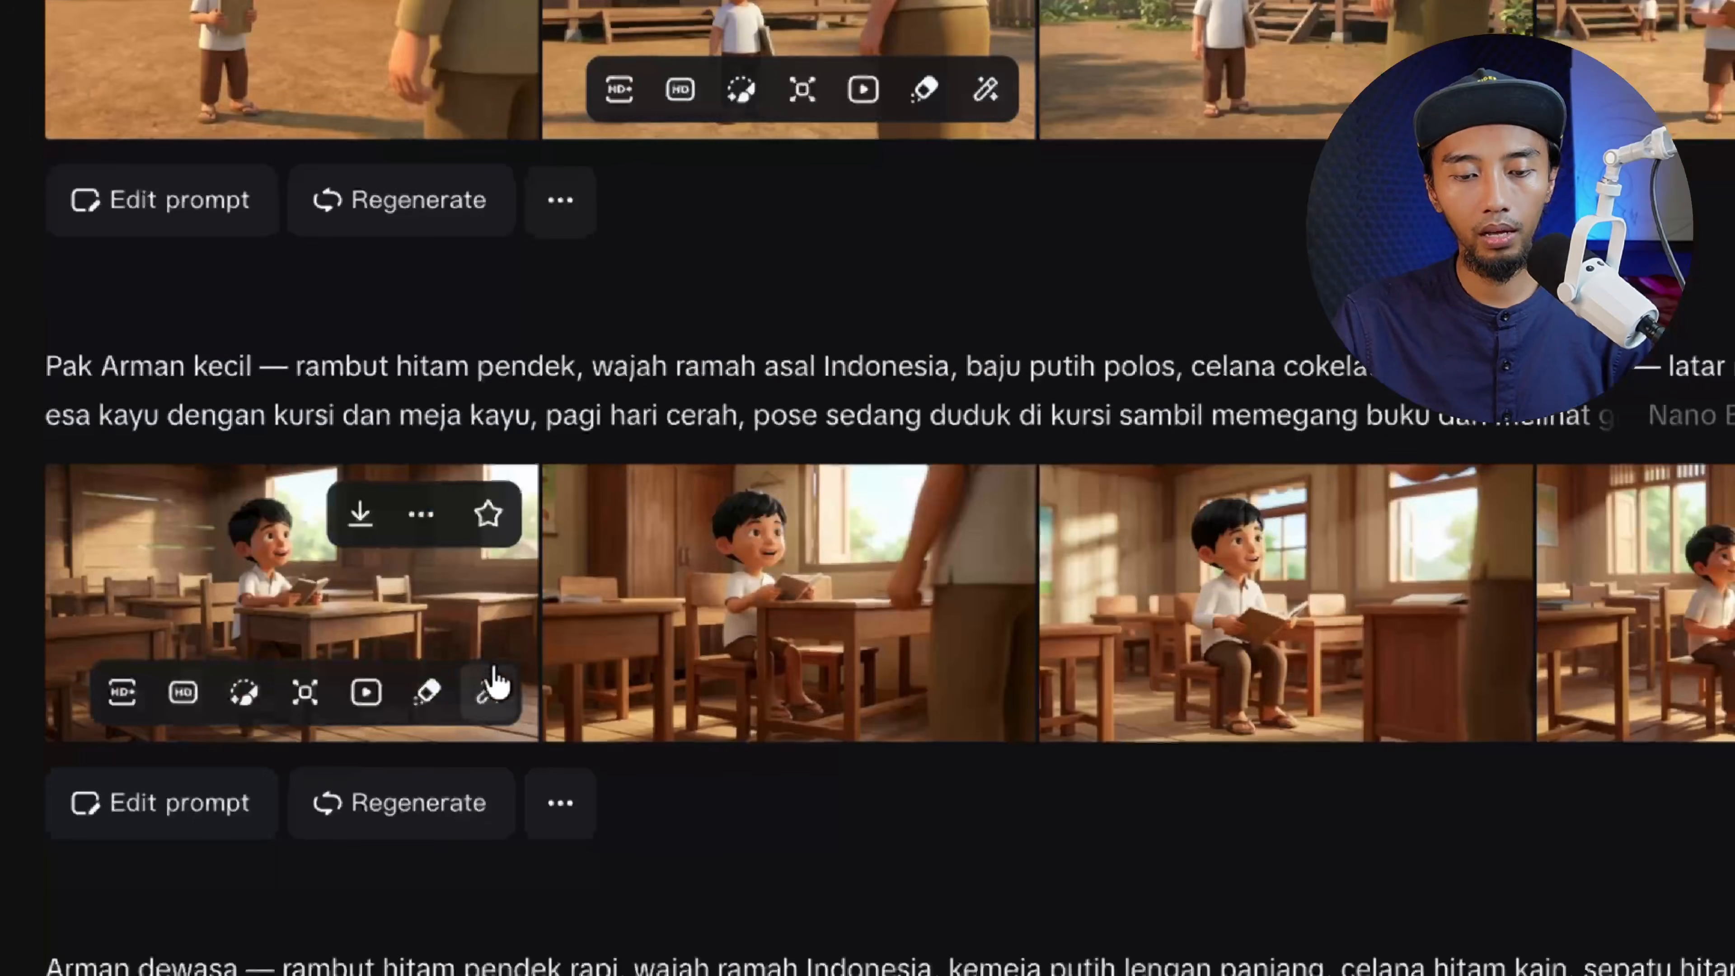
{"action": "scroll", "coordinate": [497, 680], "scroll_direction": "down", "scroll_amount": 8}
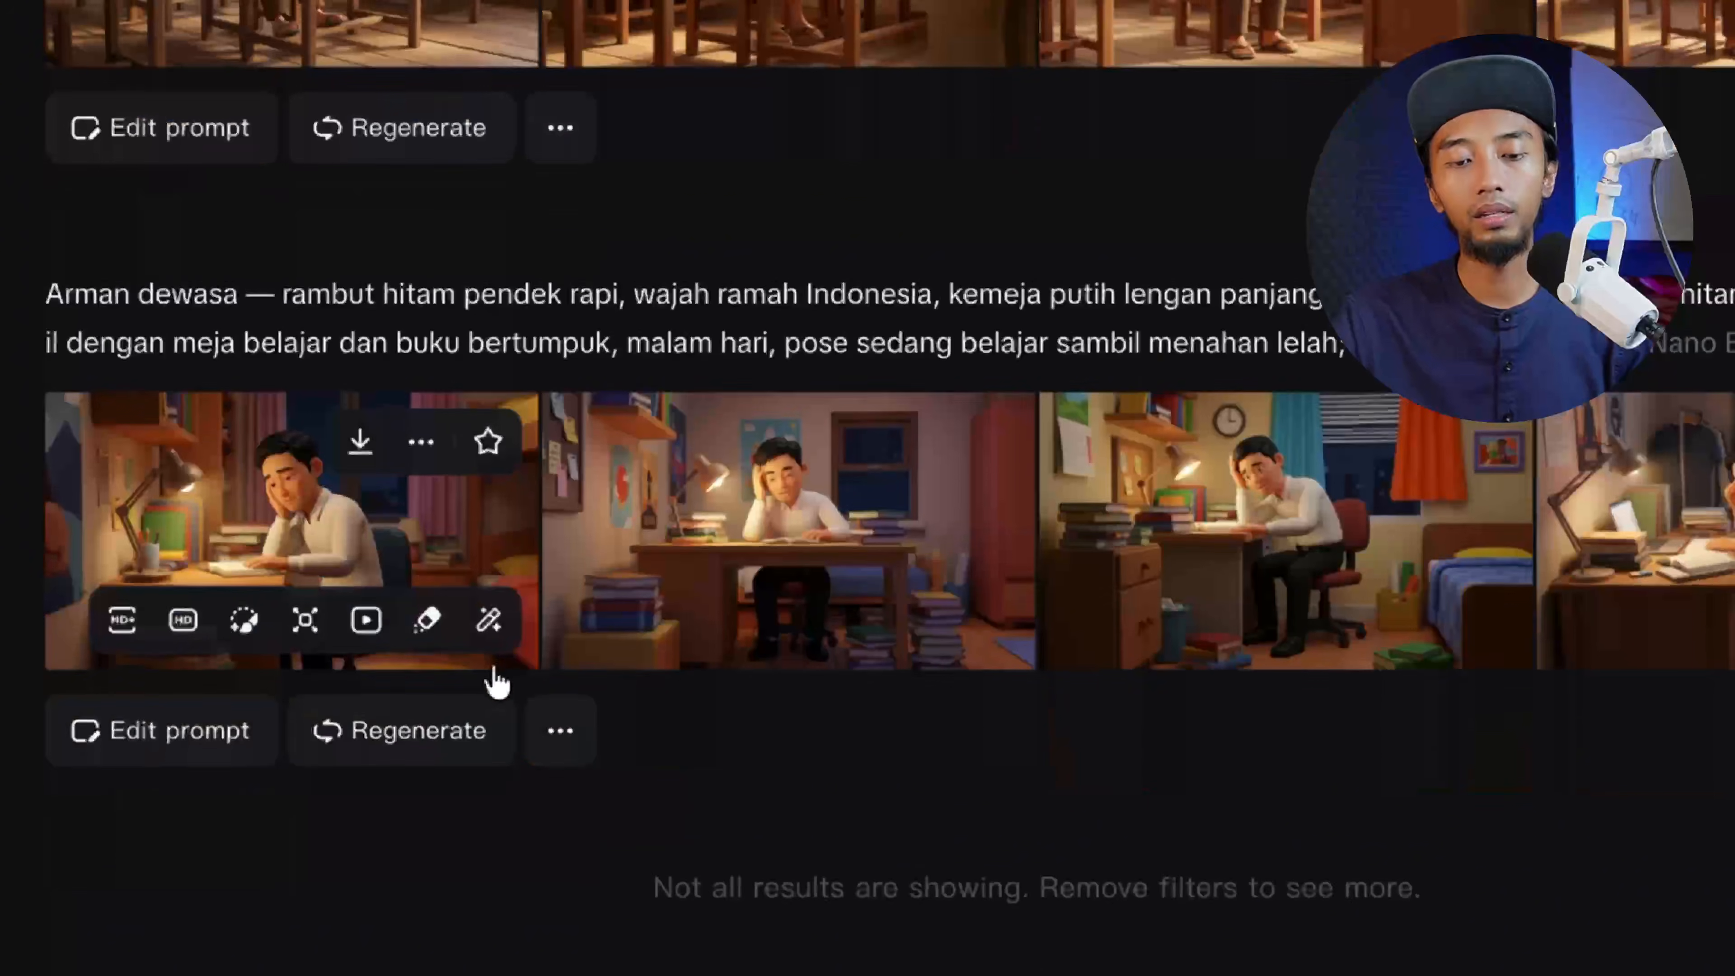
{"action": "scroll", "coordinate": [498, 680], "scroll_direction": "up", "scroll_amount": 5}
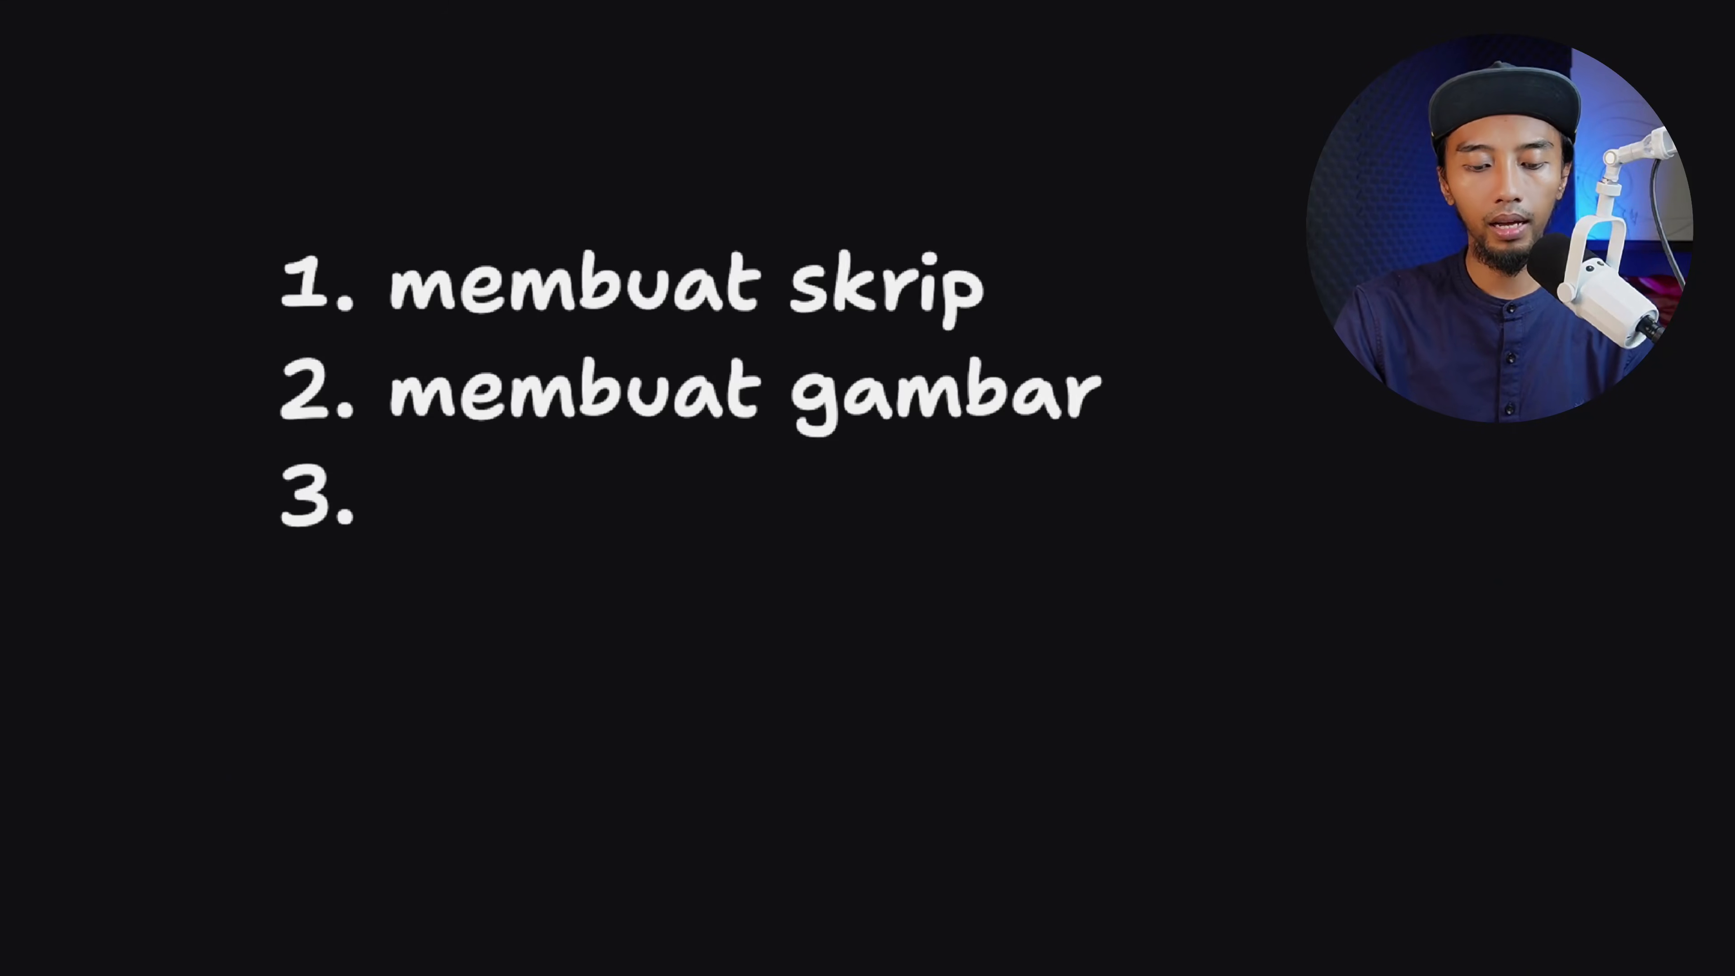
Switch to the whiteboard and write "membuat video" as item 3 of the numbered list
{"action": "type", "text": "membuat"}
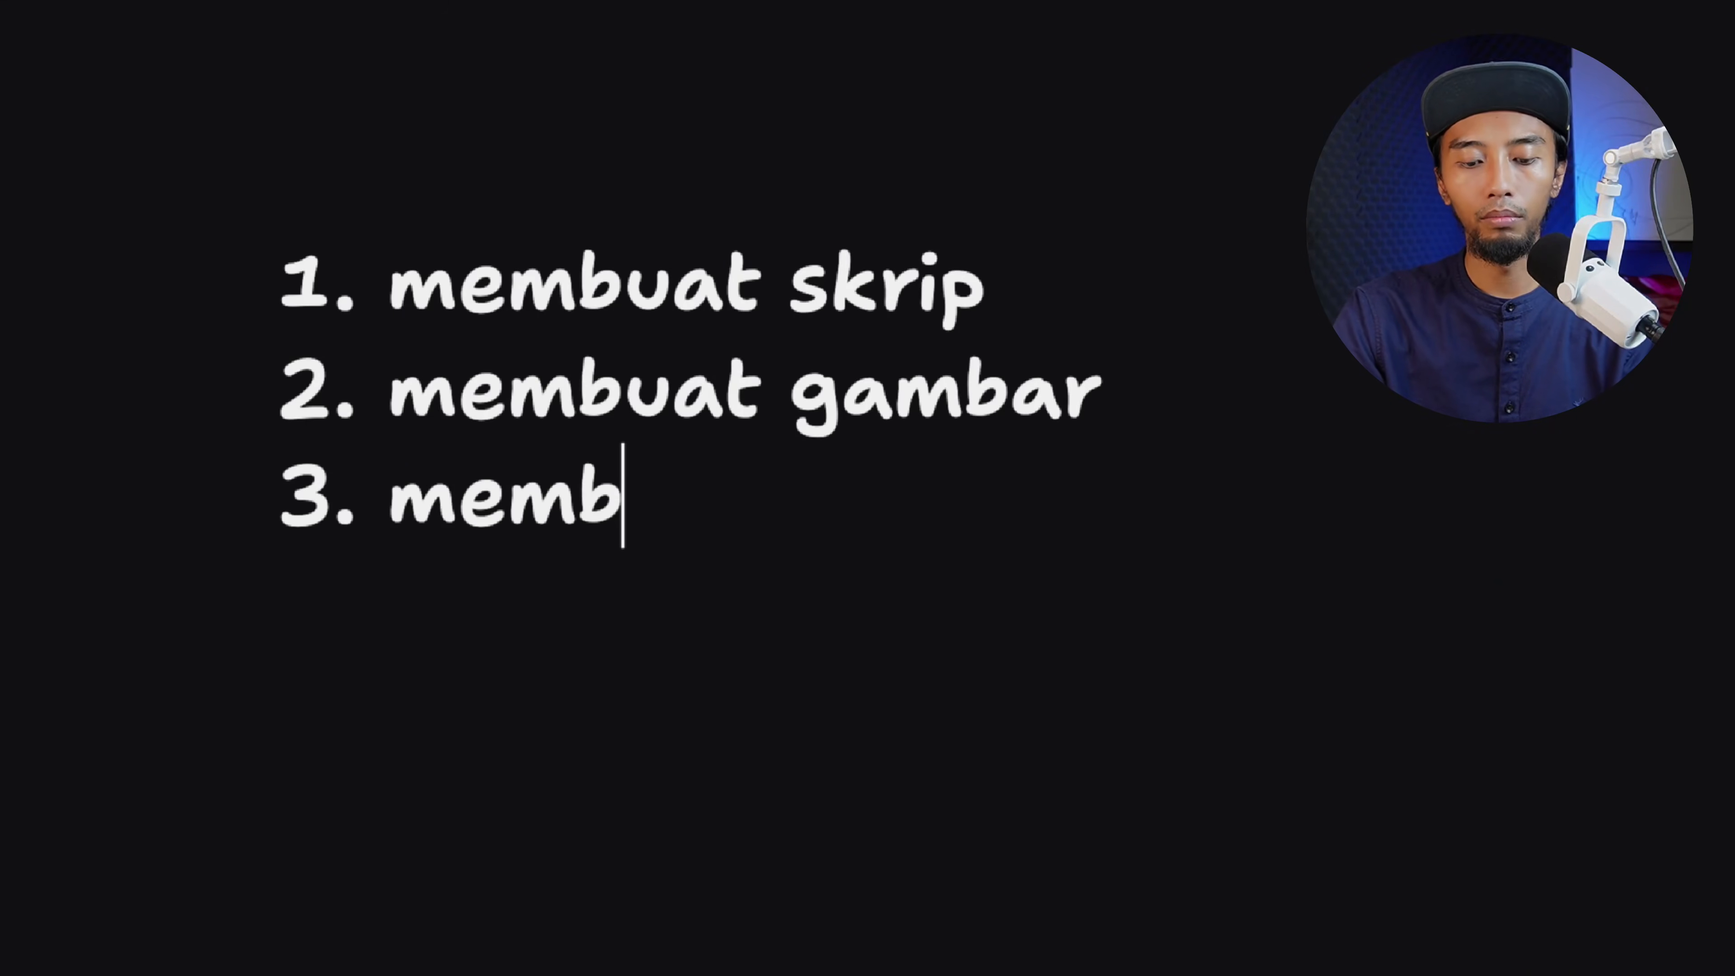
{"action": "type", "text": " video"}
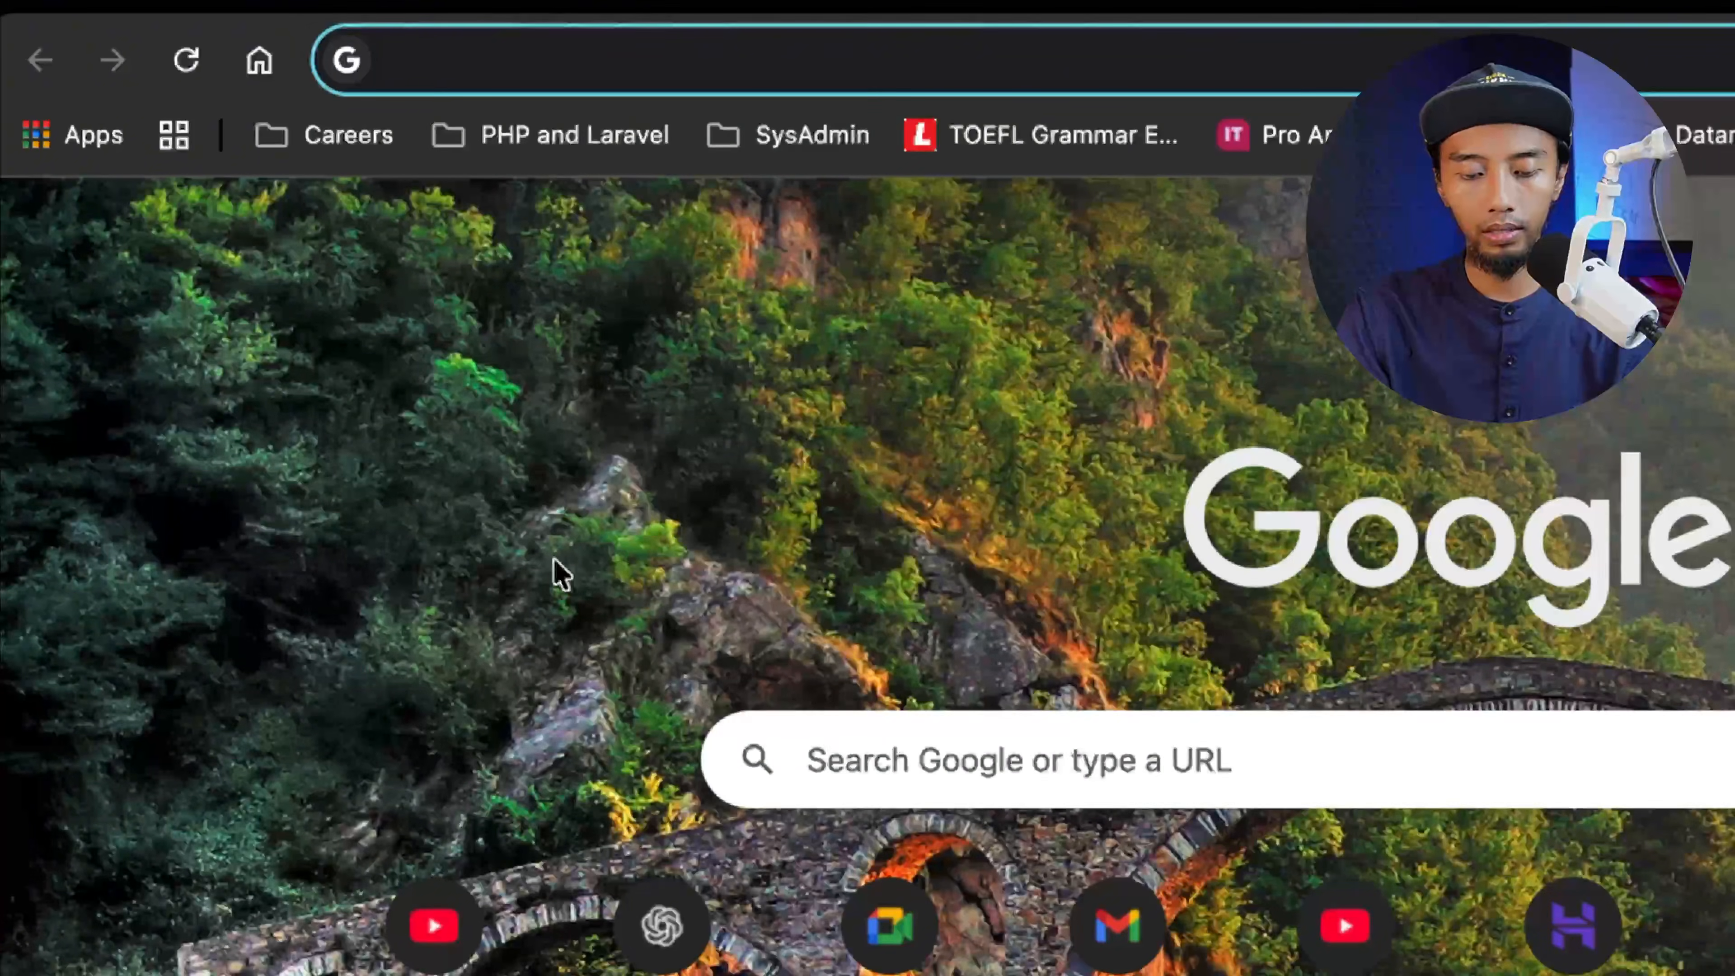
Open Grok from a new browser tab
{"action": "type", "text": "grok"}
{"action": "key", "text": "Return"}
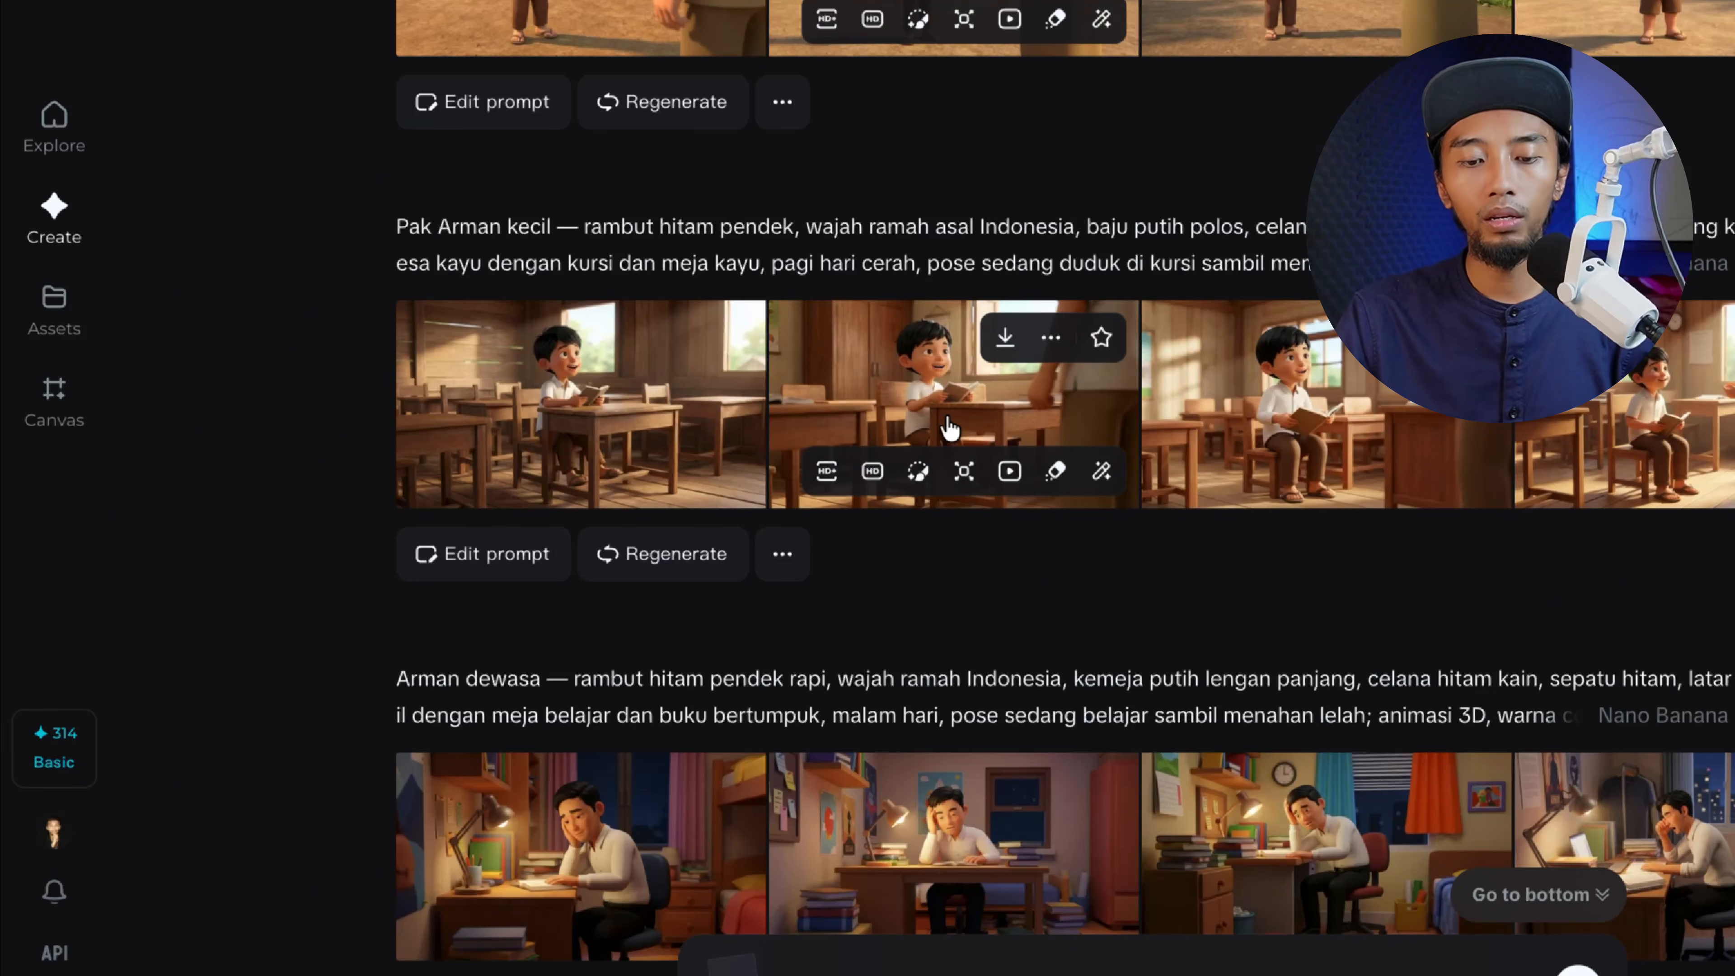
In Dreamina, preview the second classroom image of the boy reading at his desk and download it
{"action": "left_click", "coordinate": [943, 418]}
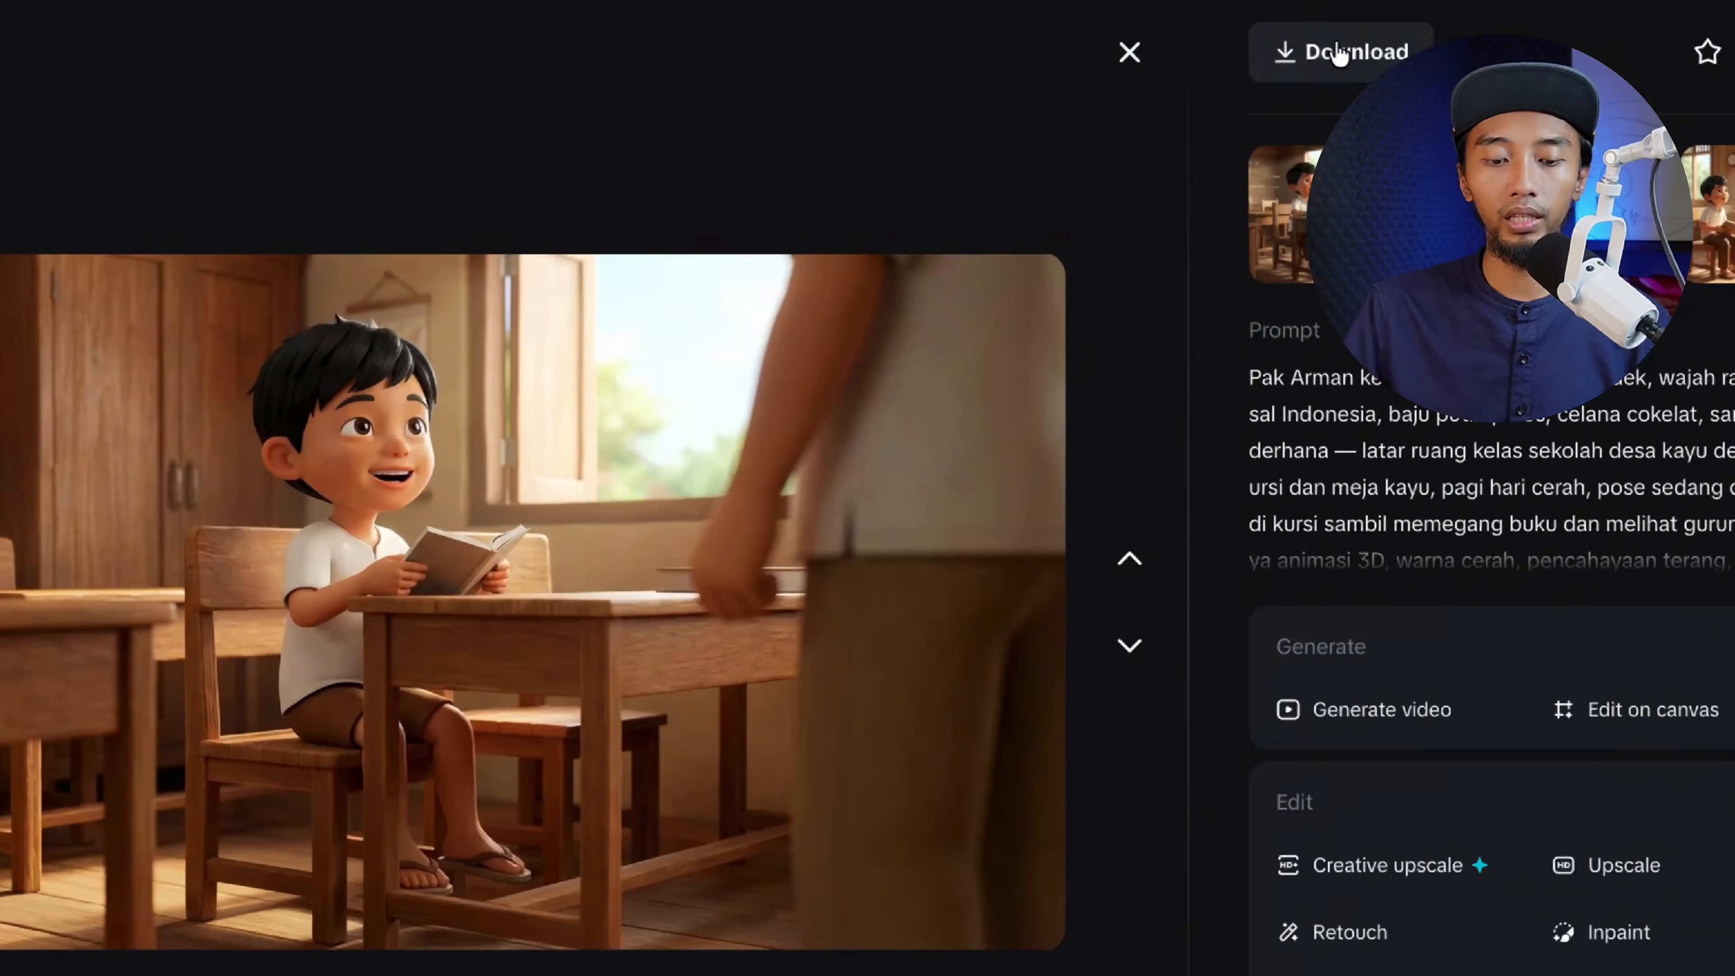
{"action": "key", "text": "Escape"}
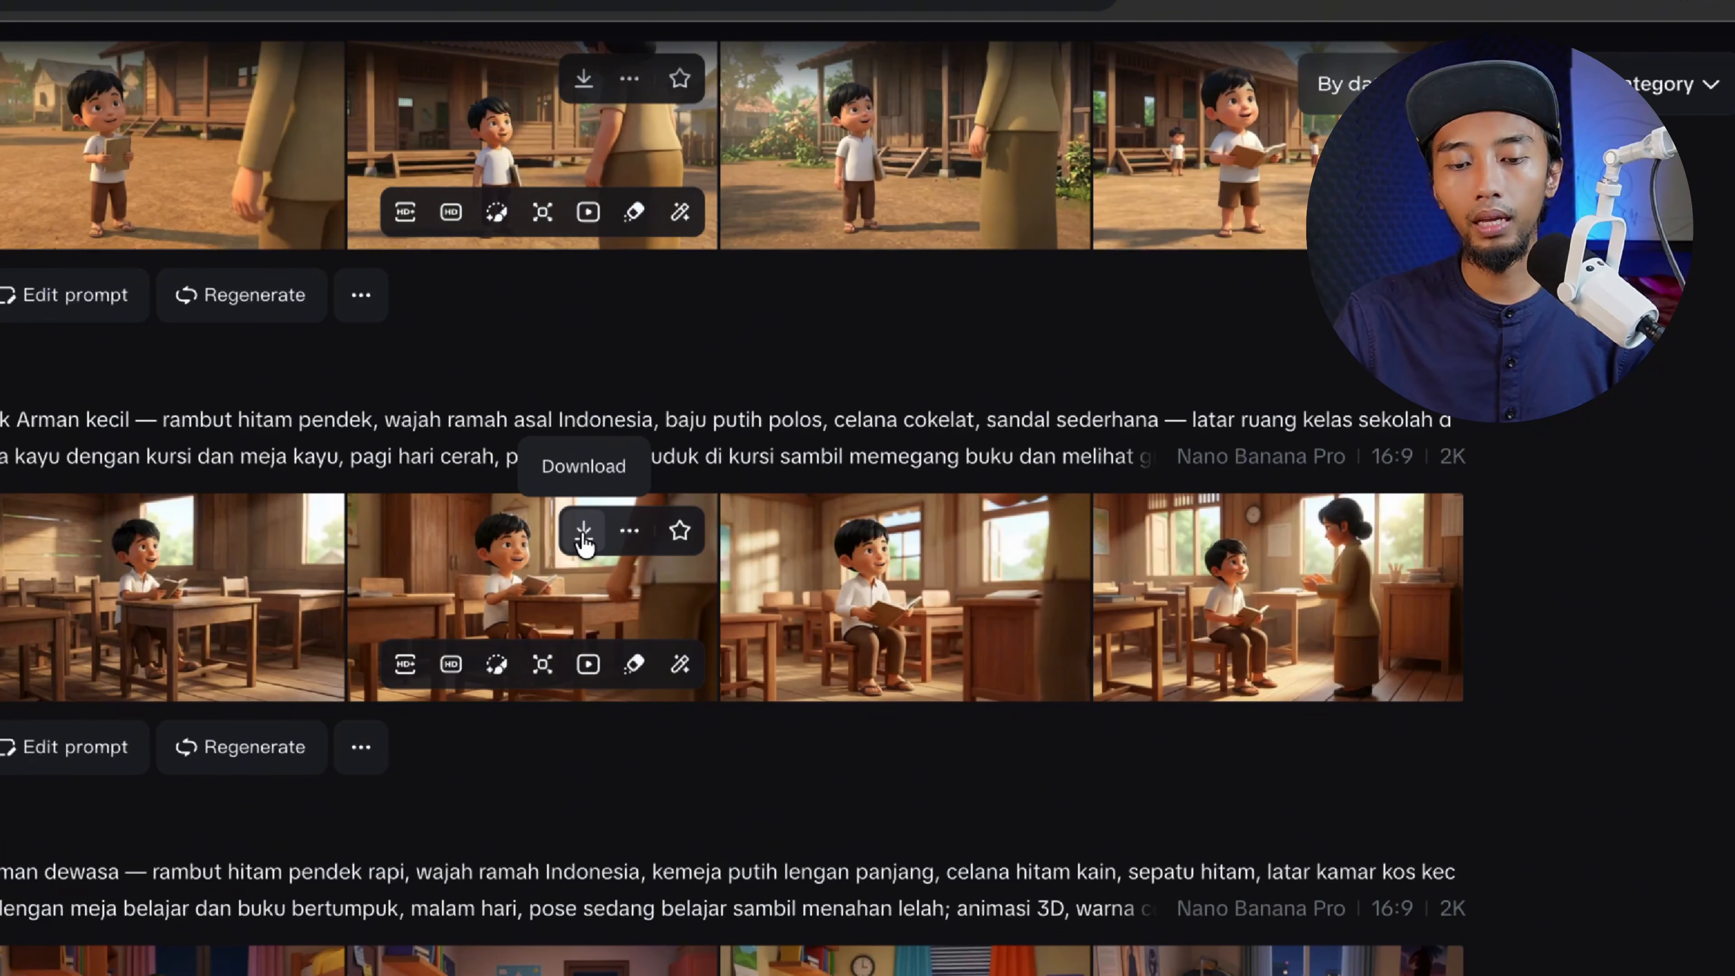
{"action": "left_click", "coordinate": [584, 532]}
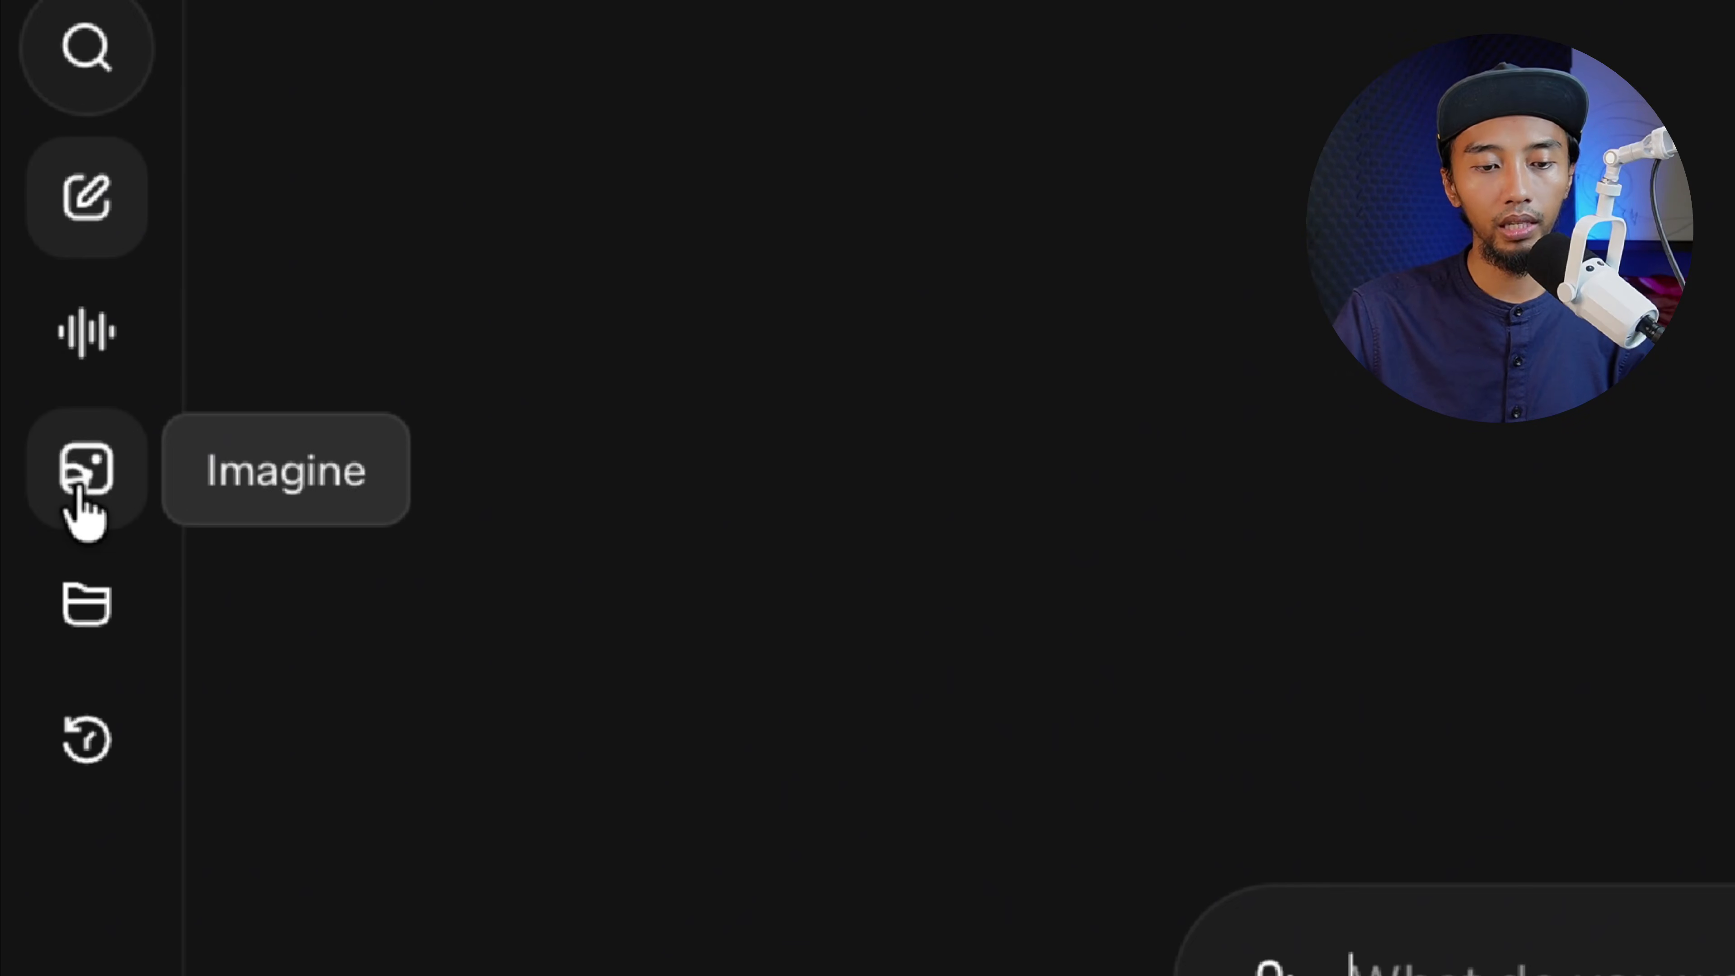
Open Grok's Imagine page, add the downloaded classroom image of the boy reading and generate a video from it
{"action": "left_click", "coordinate": [77, 488]}
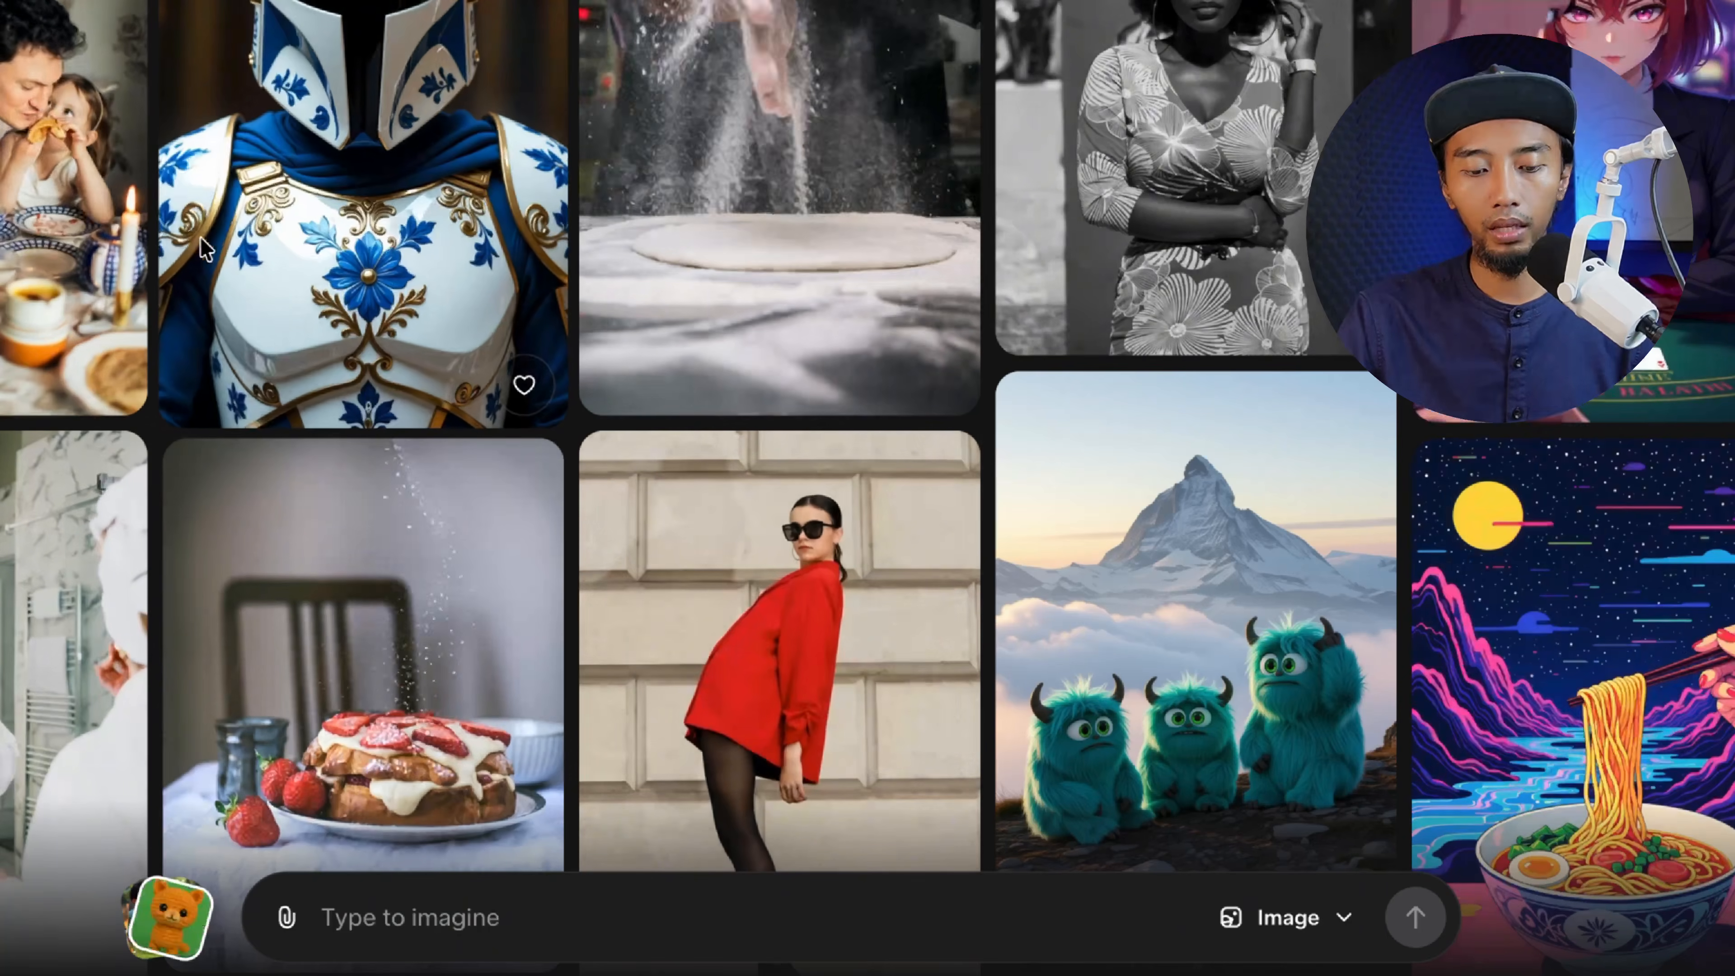
{"action": "left_click", "coordinate": [508, 923]}
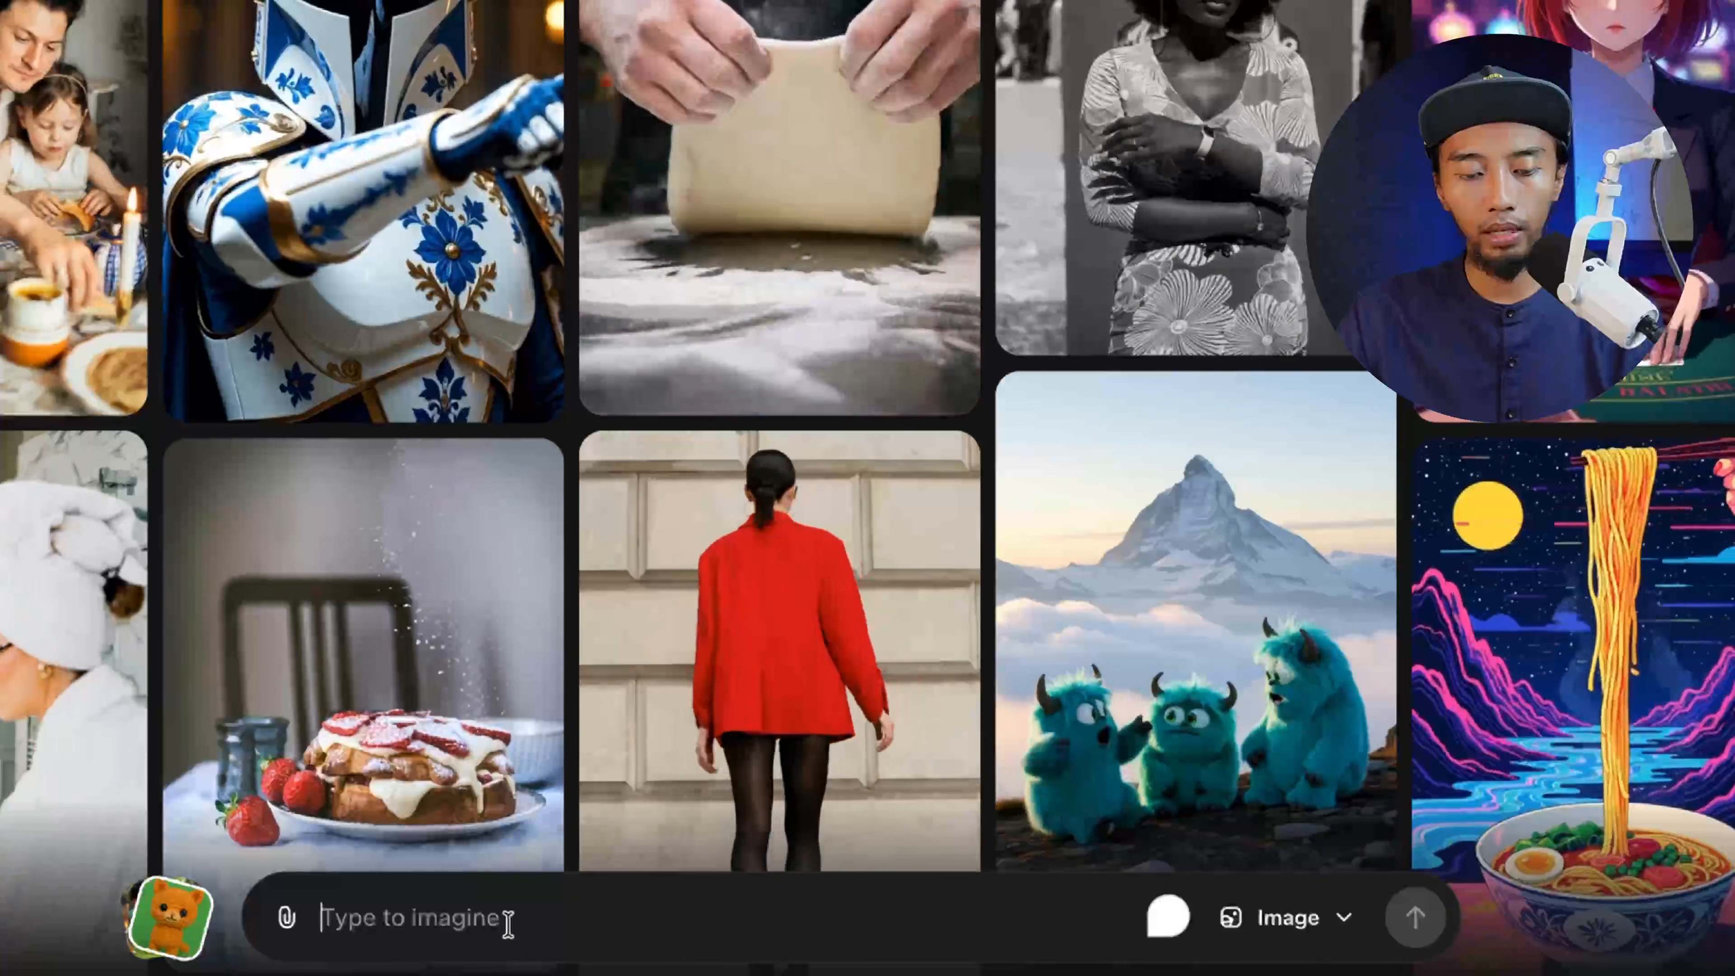
{"action": "left_click_drag", "start_coordinate": [895, 396], "coordinate": [410, 936]}
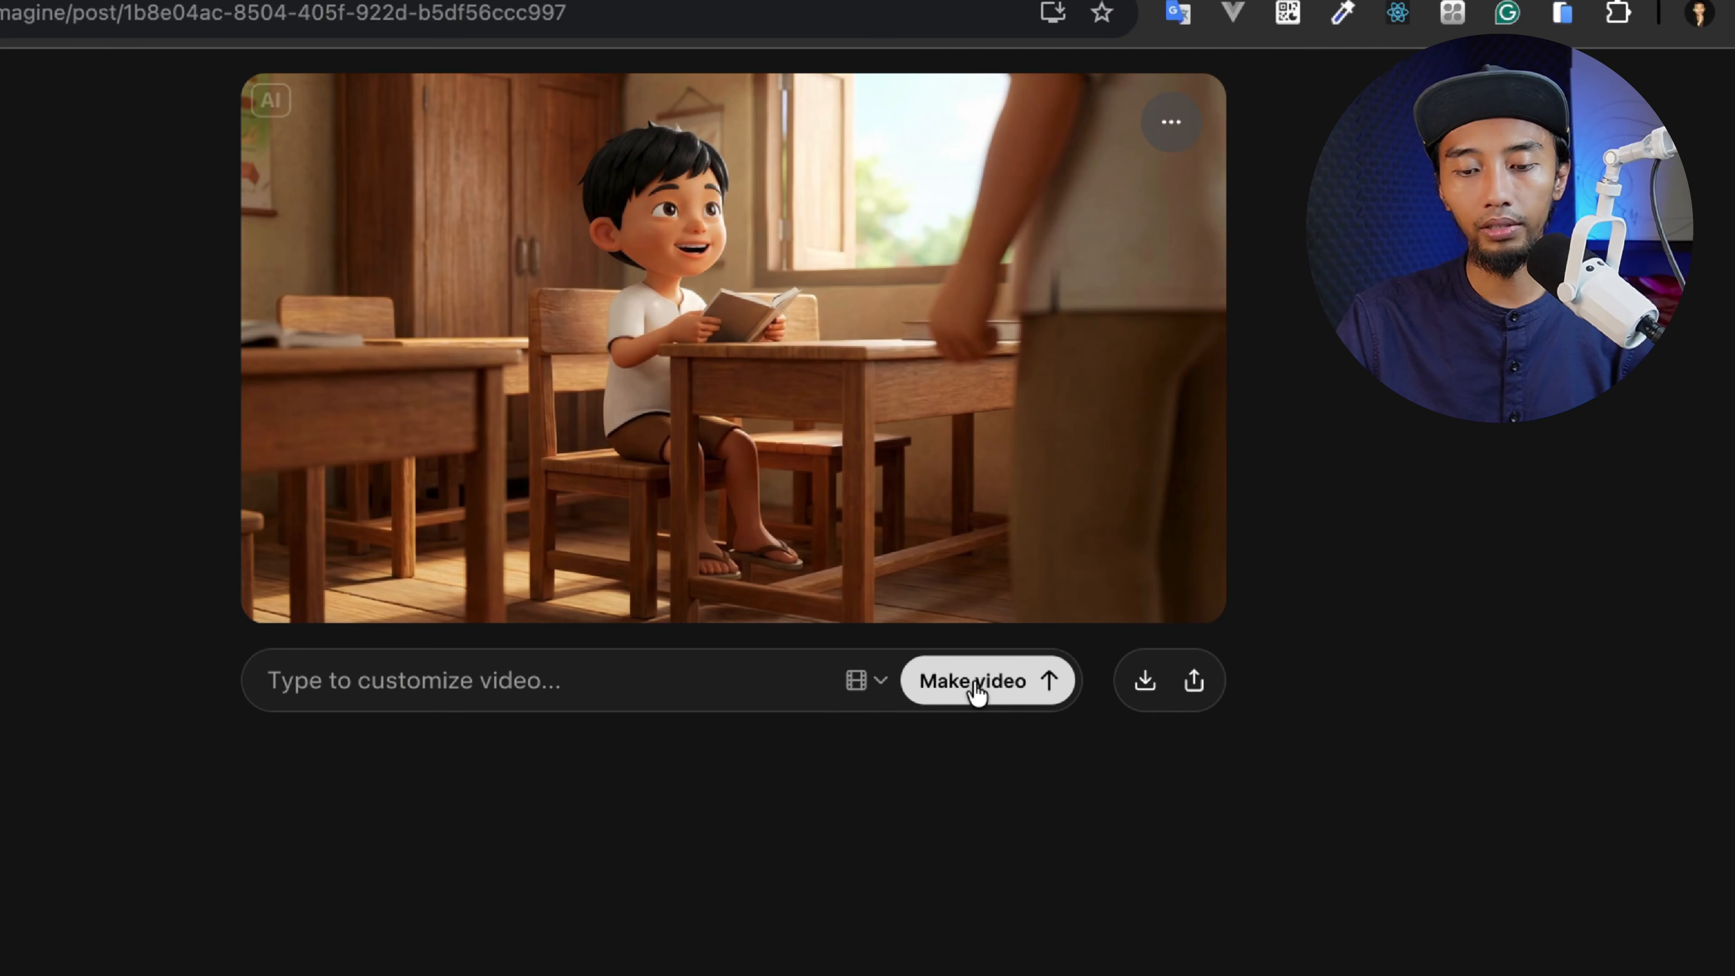
{"action": "left_click", "coordinate": [461, 681]}
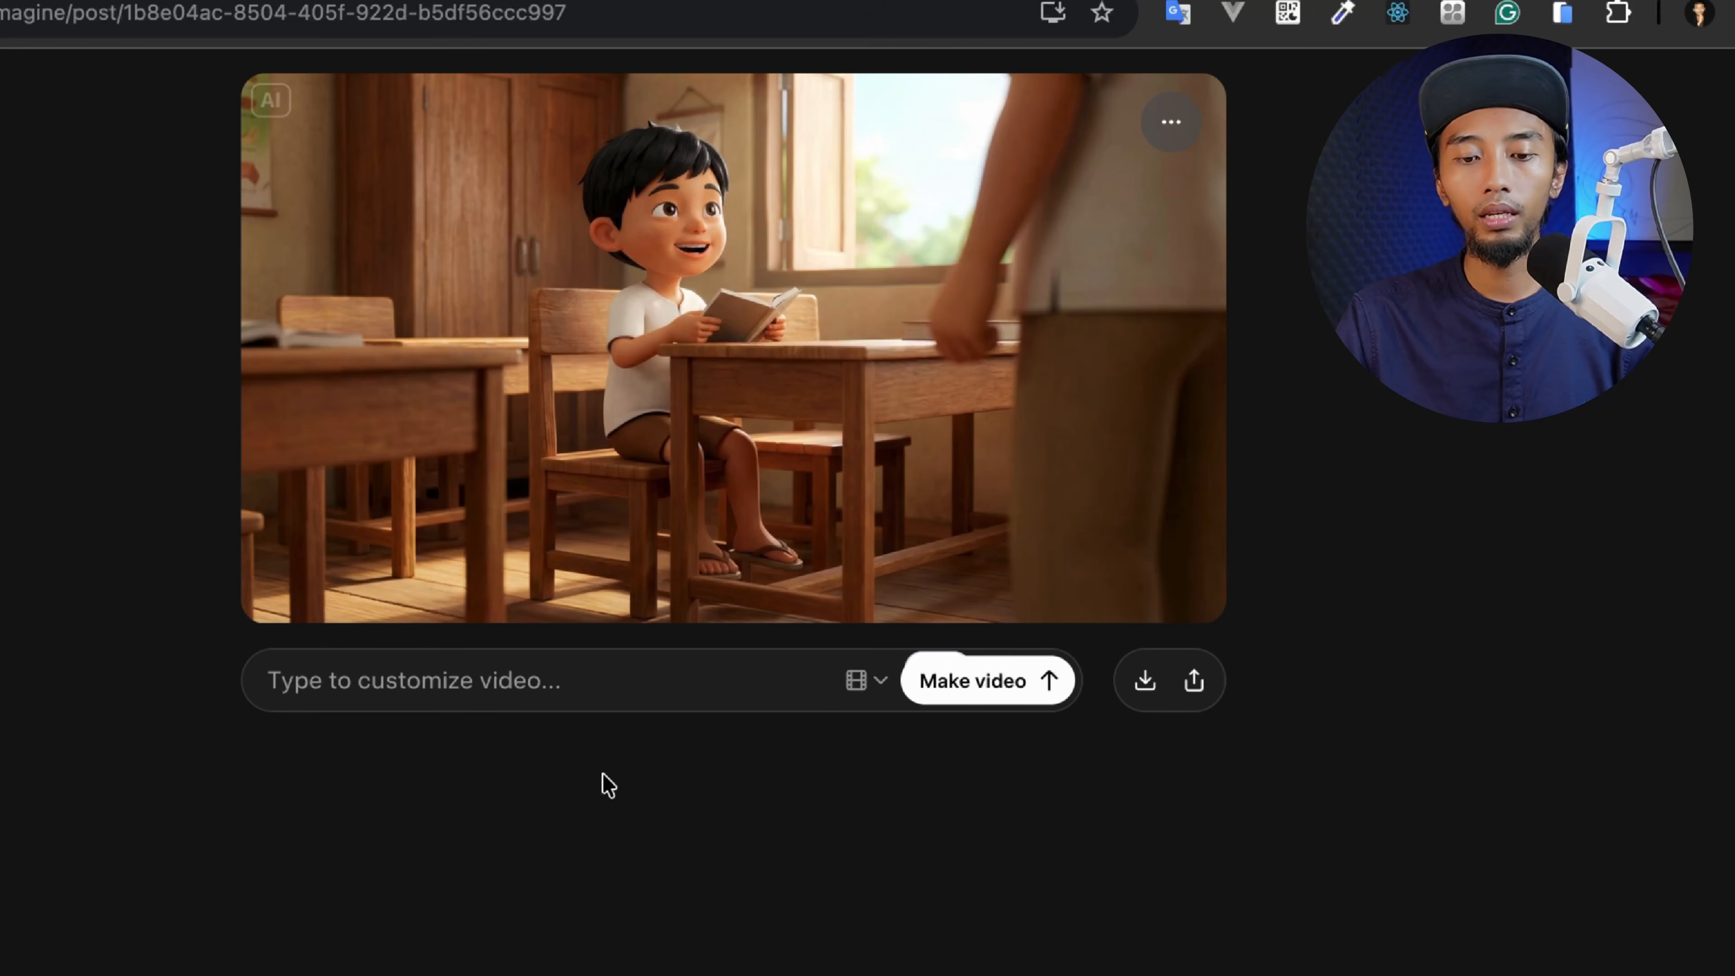
{"action": "left_click", "coordinate": [992, 691]}
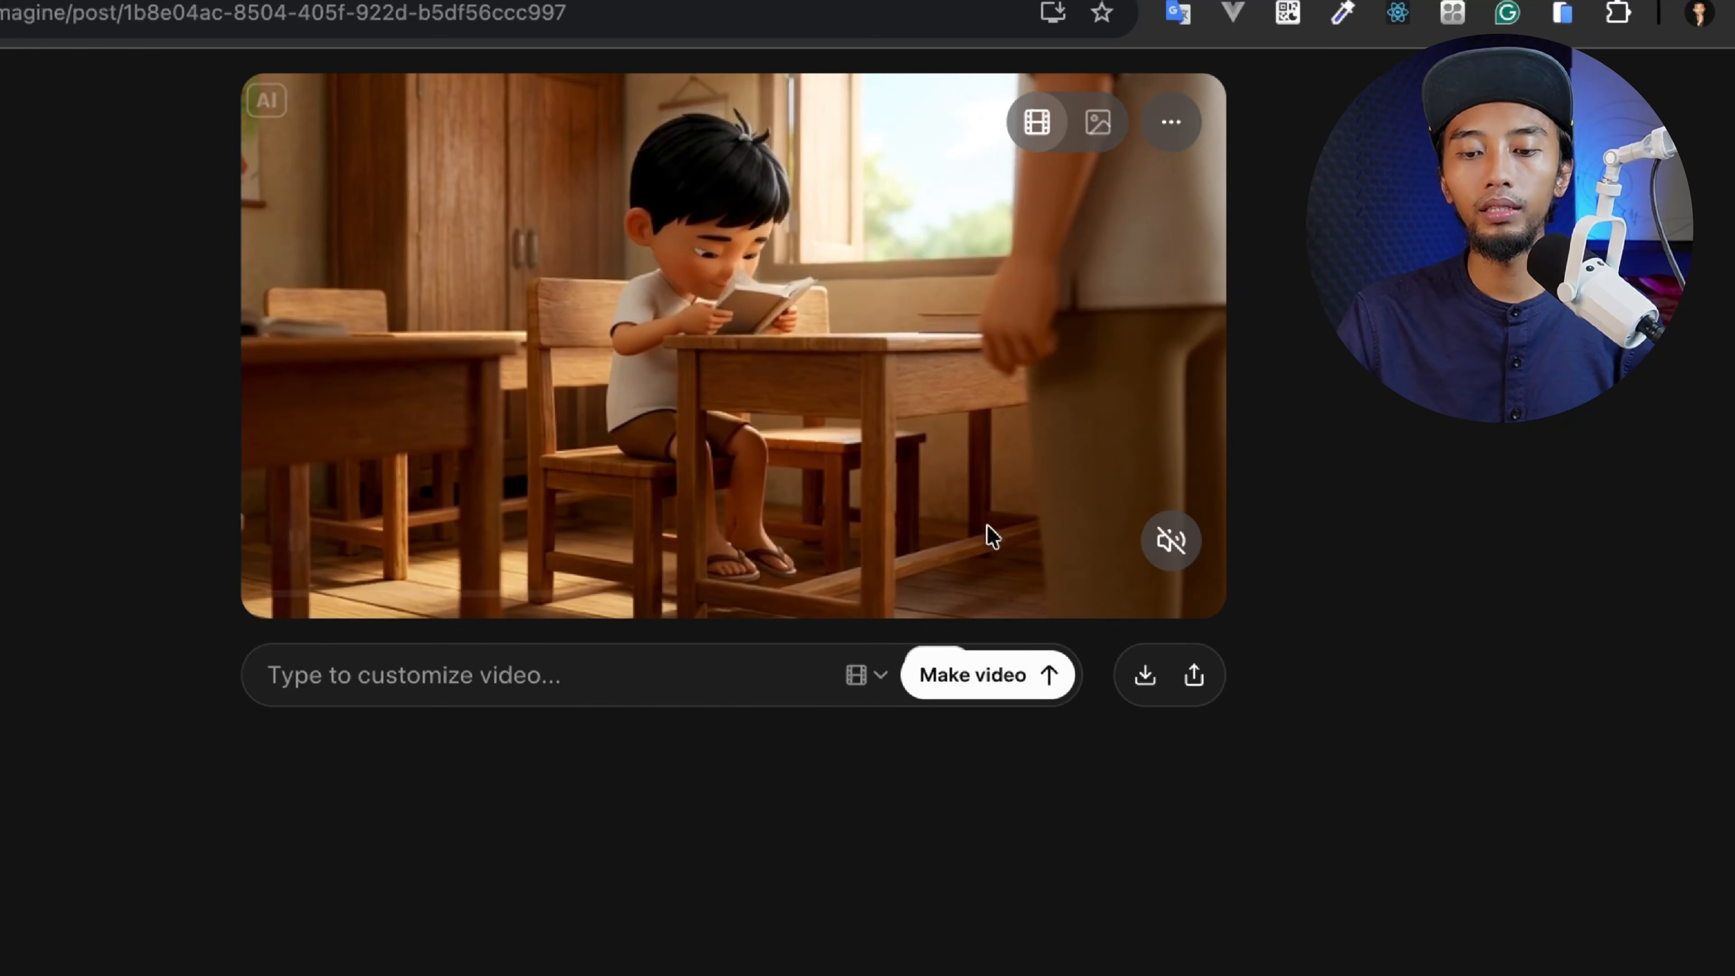
Unmute the generated classroom video, download it and pause its playback
{"action": "left_click", "coordinate": [1170, 541]}
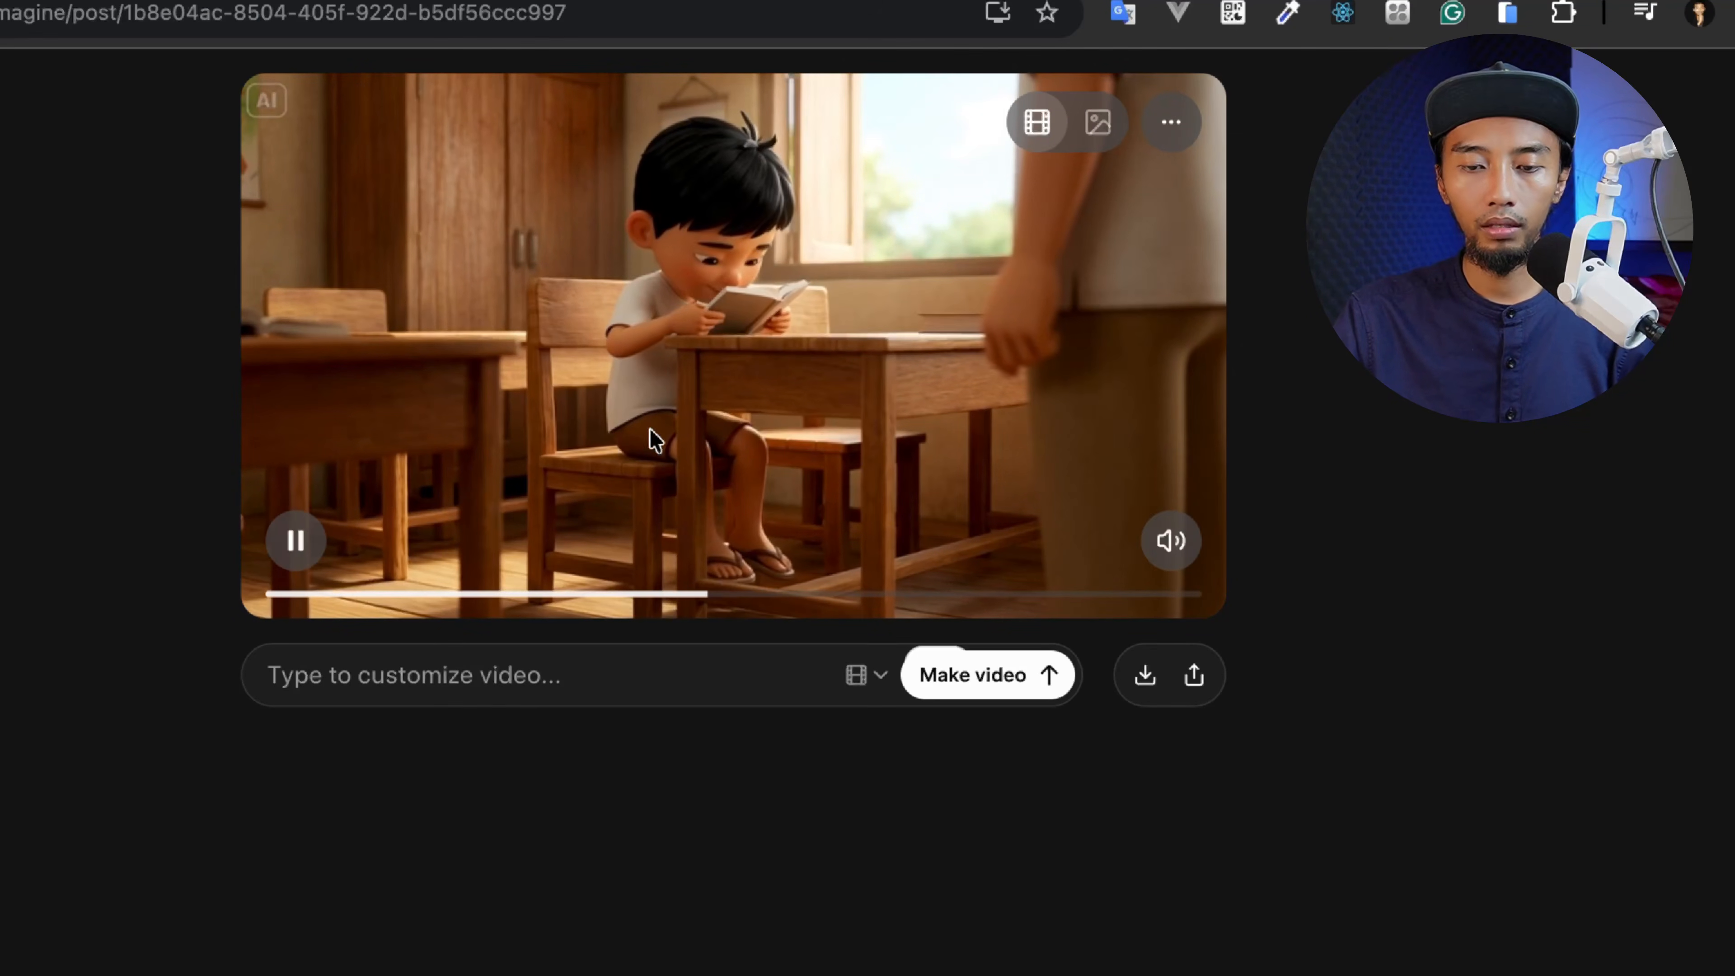
{"action": "left_click", "coordinate": [1146, 677]}
{"action": "left_click", "coordinate": [1553, 88]}
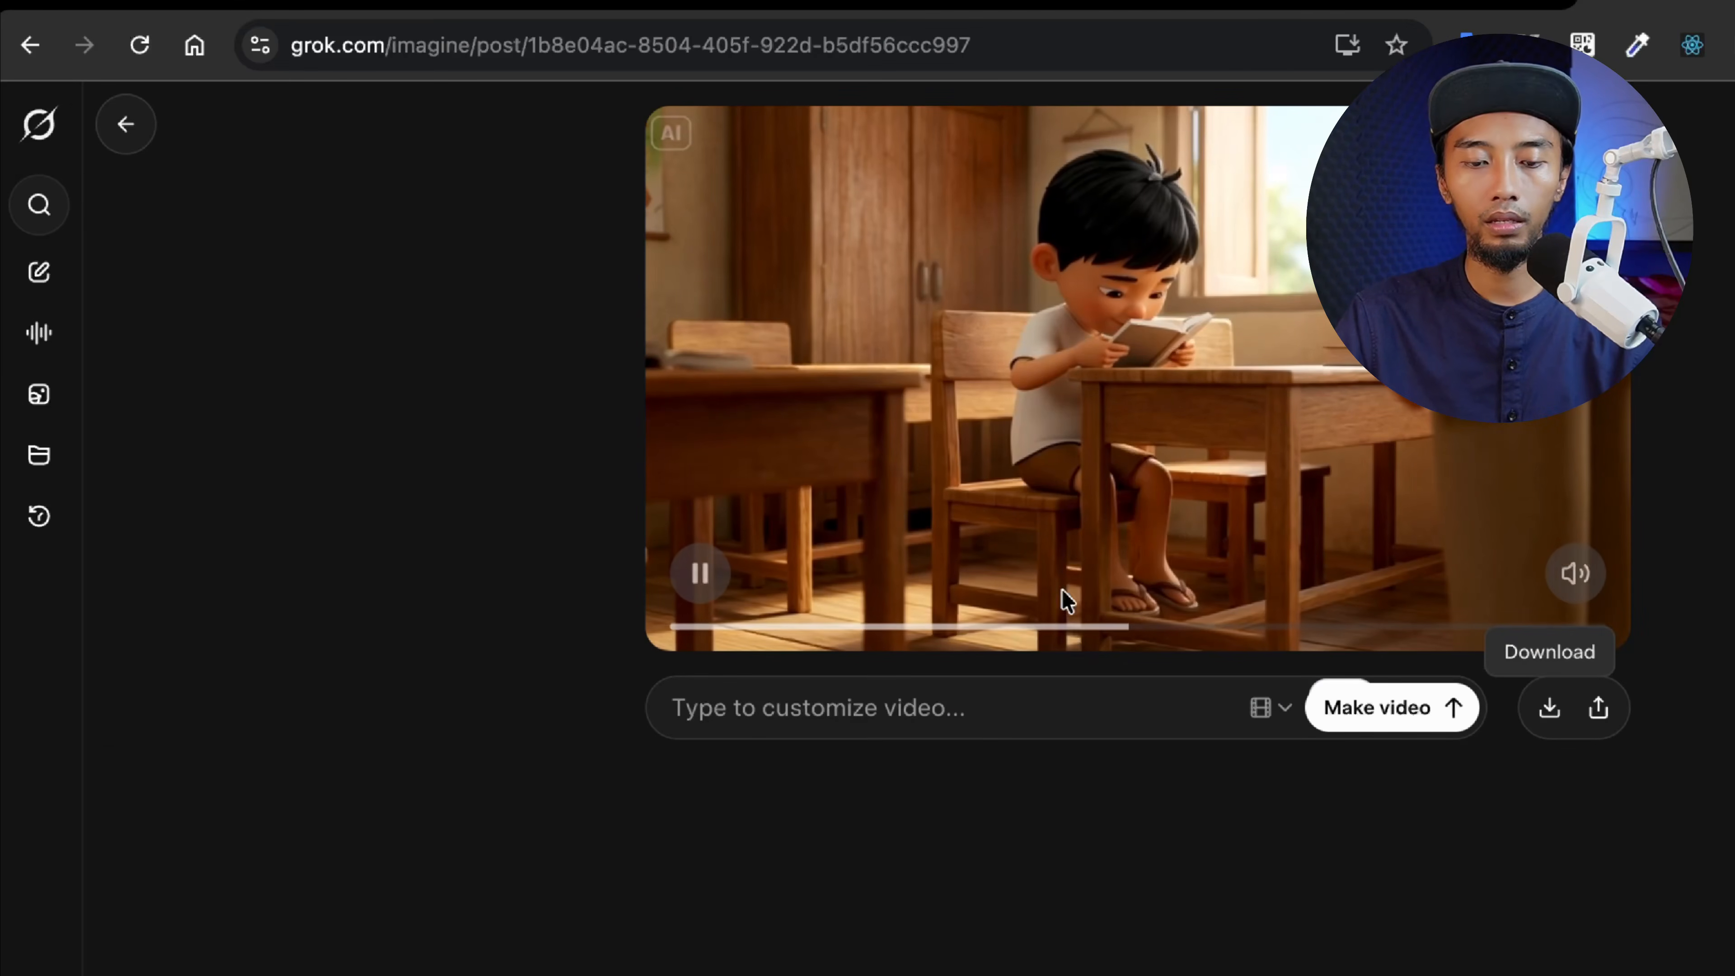
{"action": "left_click", "coordinate": [702, 575]}
Play the downloaded classroom video in the media player, close it and look over the remaining scene images in Dreamina
{"action": "key", "text": "super+Tab"}
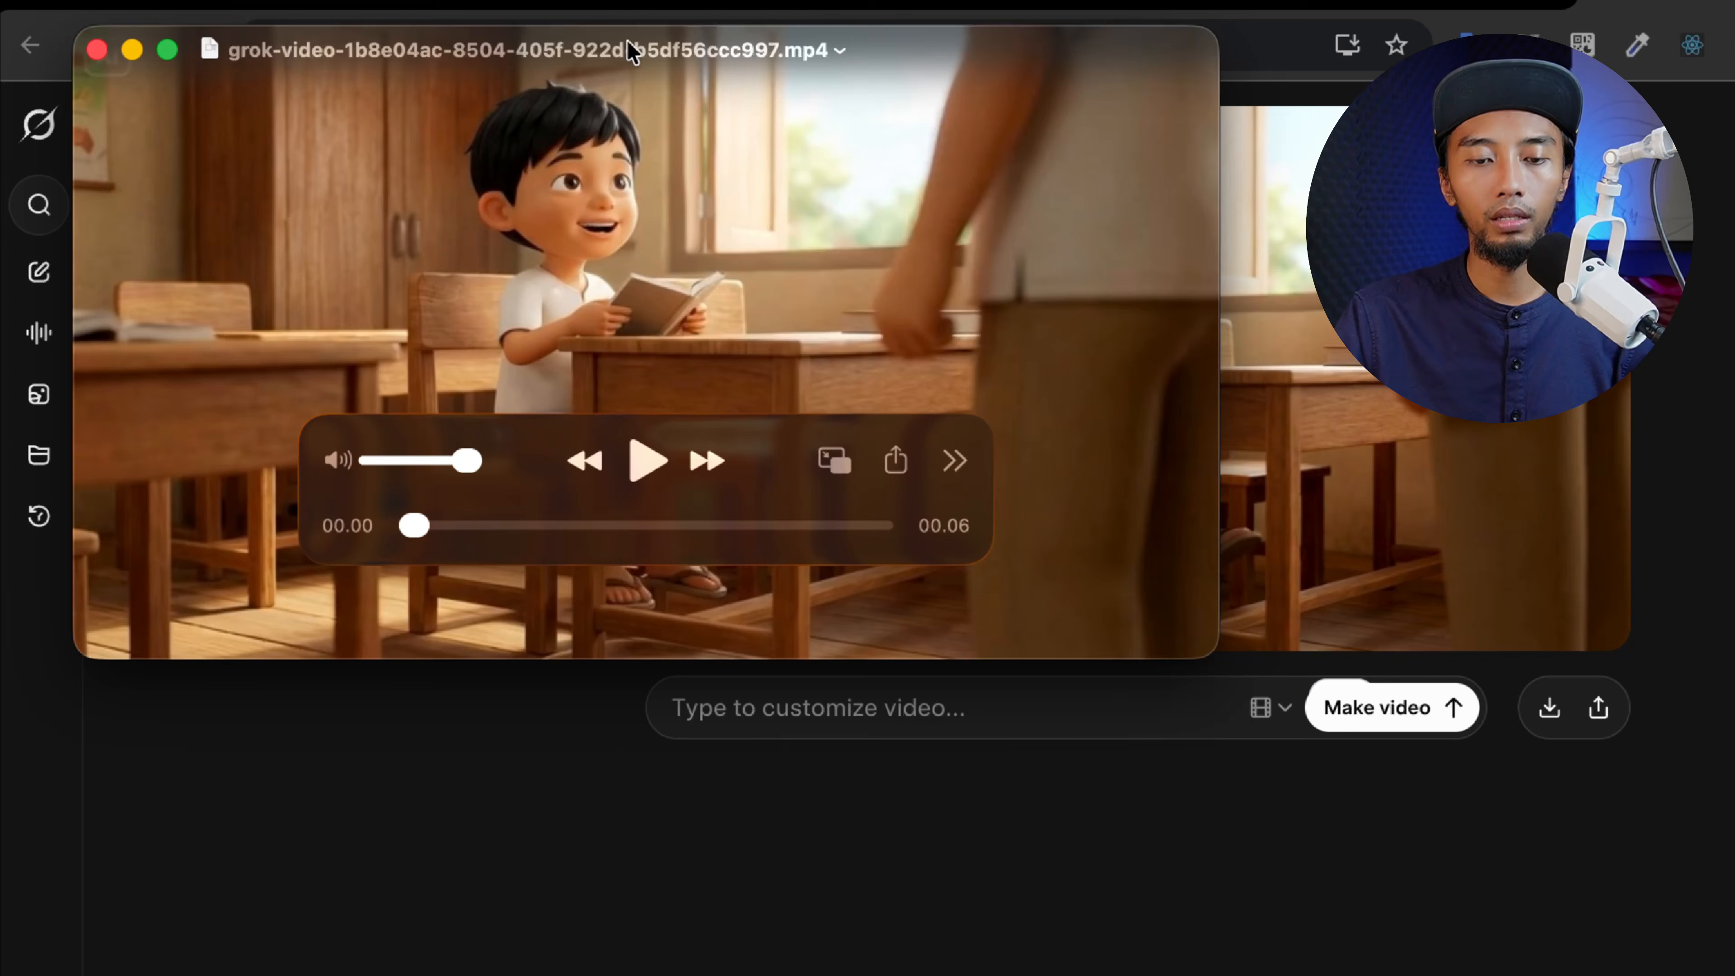
{"action": "left_click_drag", "start_coordinate": [632, 51], "coordinate": [856, 154]}
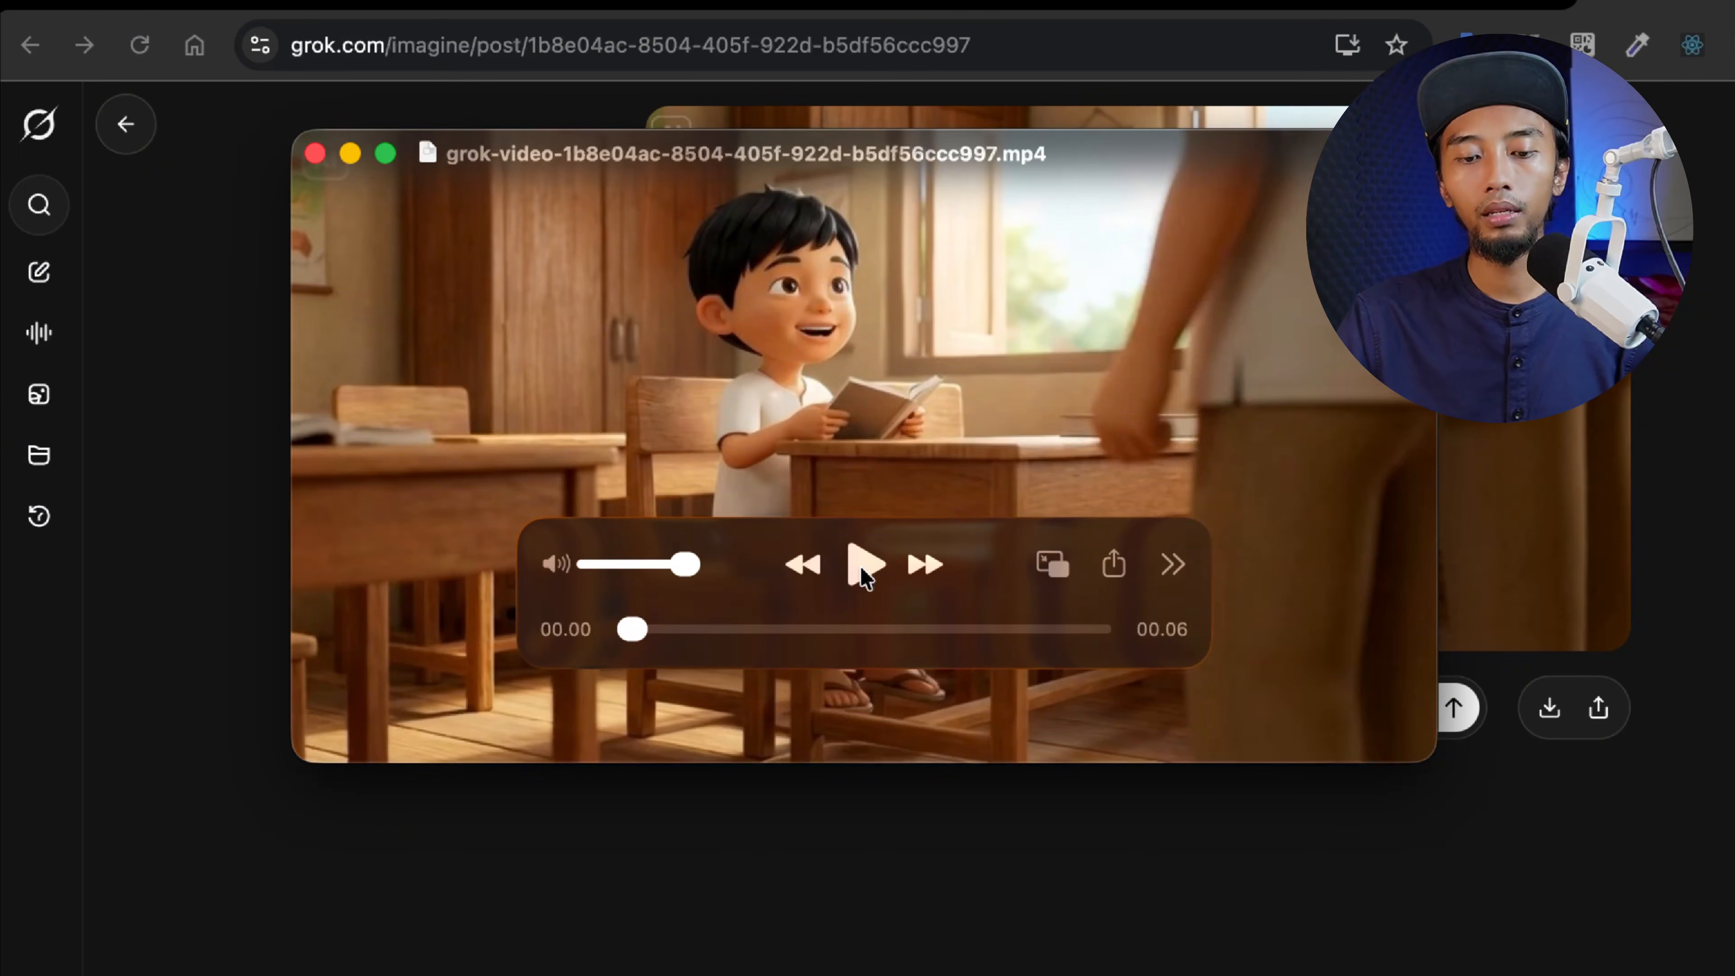
{"action": "left_click", "coordinate": [862, 571]}
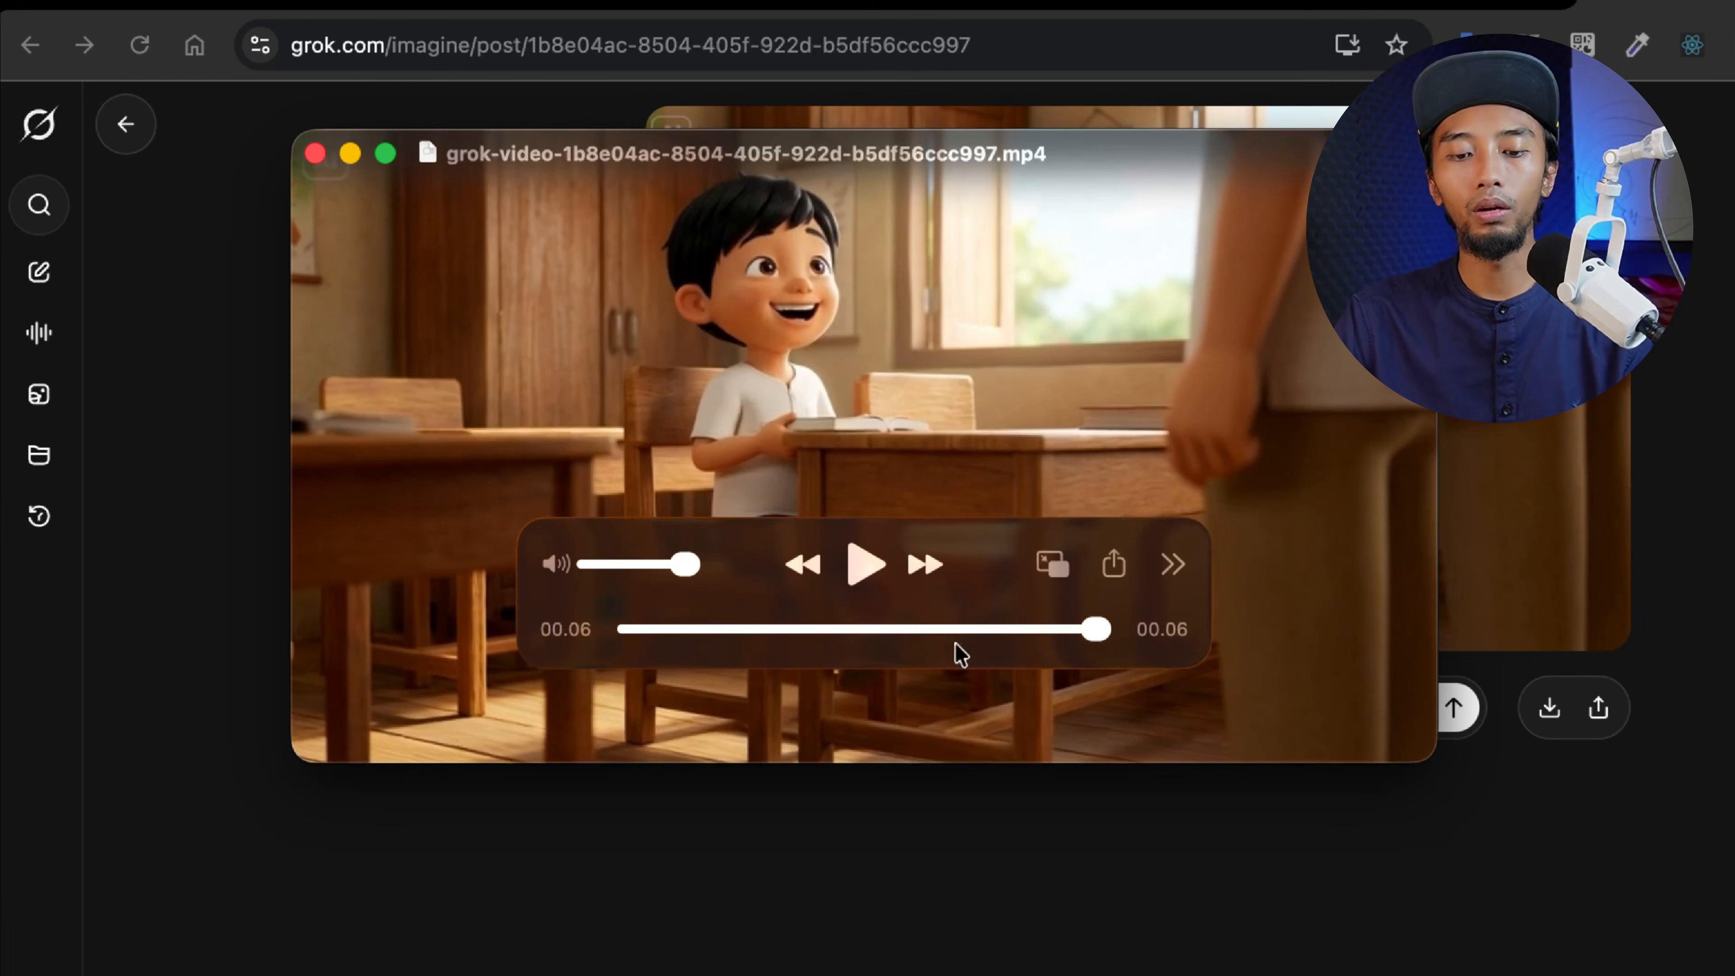
{"action": "key", "text": "super+q"}
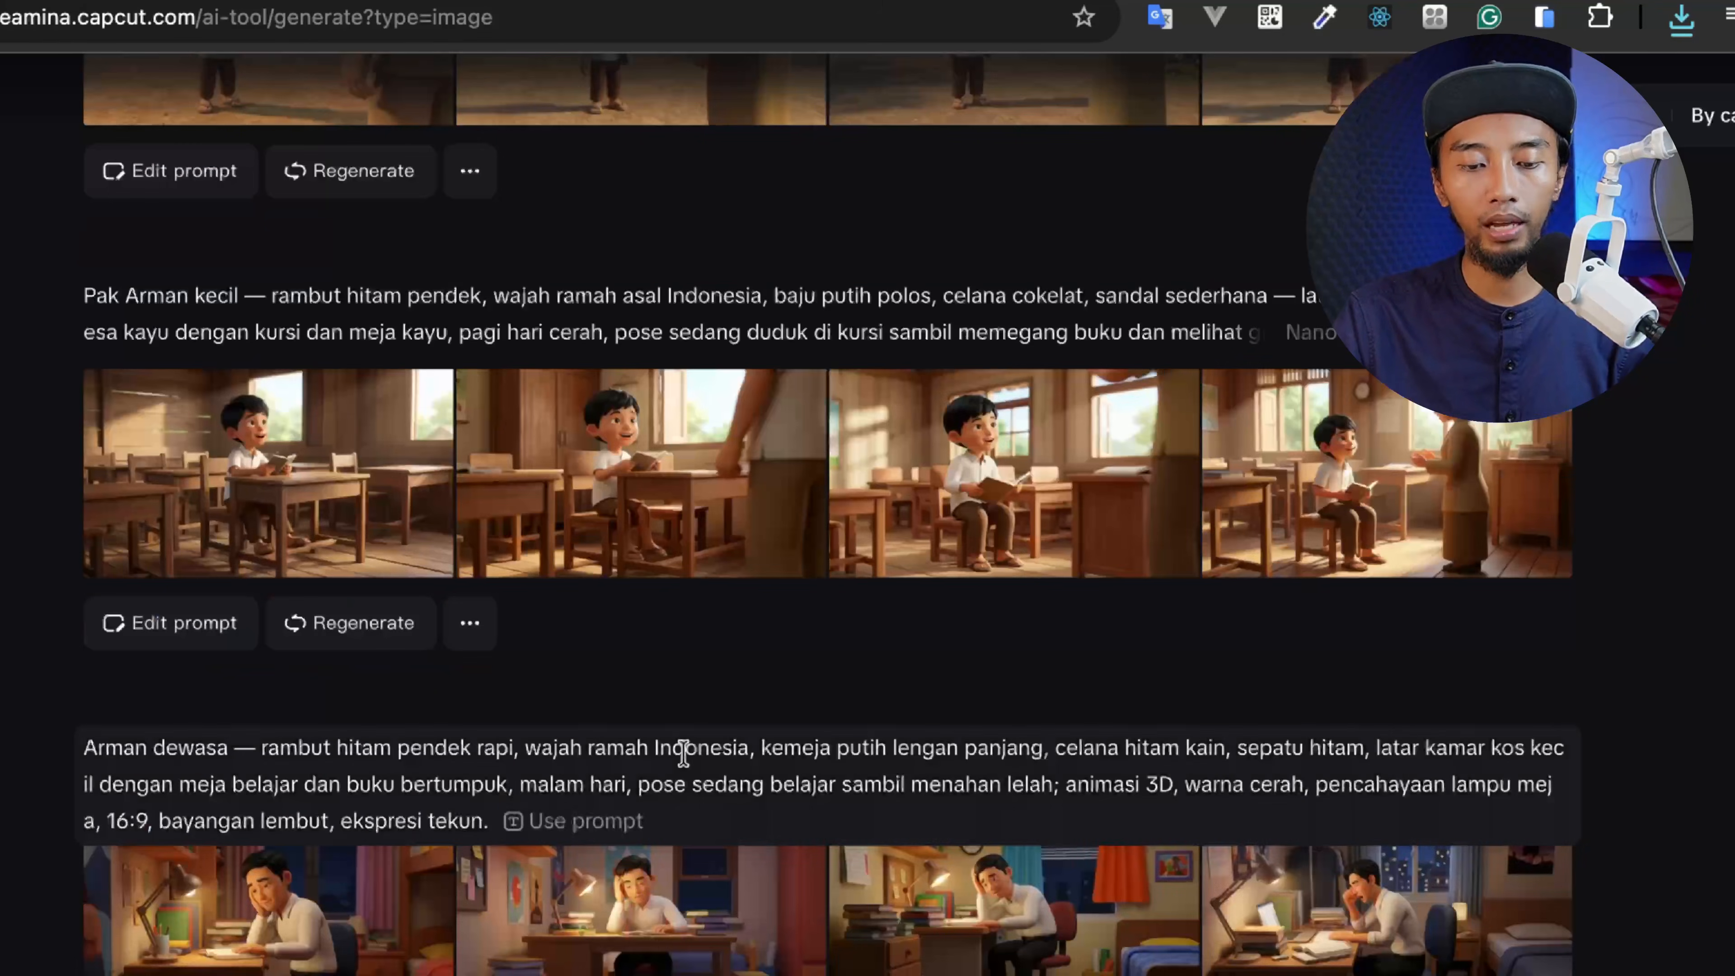
{"action": "scroll", "coordinate": [683, 756], "scroll_direction": "down", "scroll_amount": 3}
{"action": "scroll", "coordinate": [686, 764], "scroll_direction": "up", "scroll_amount": 4}
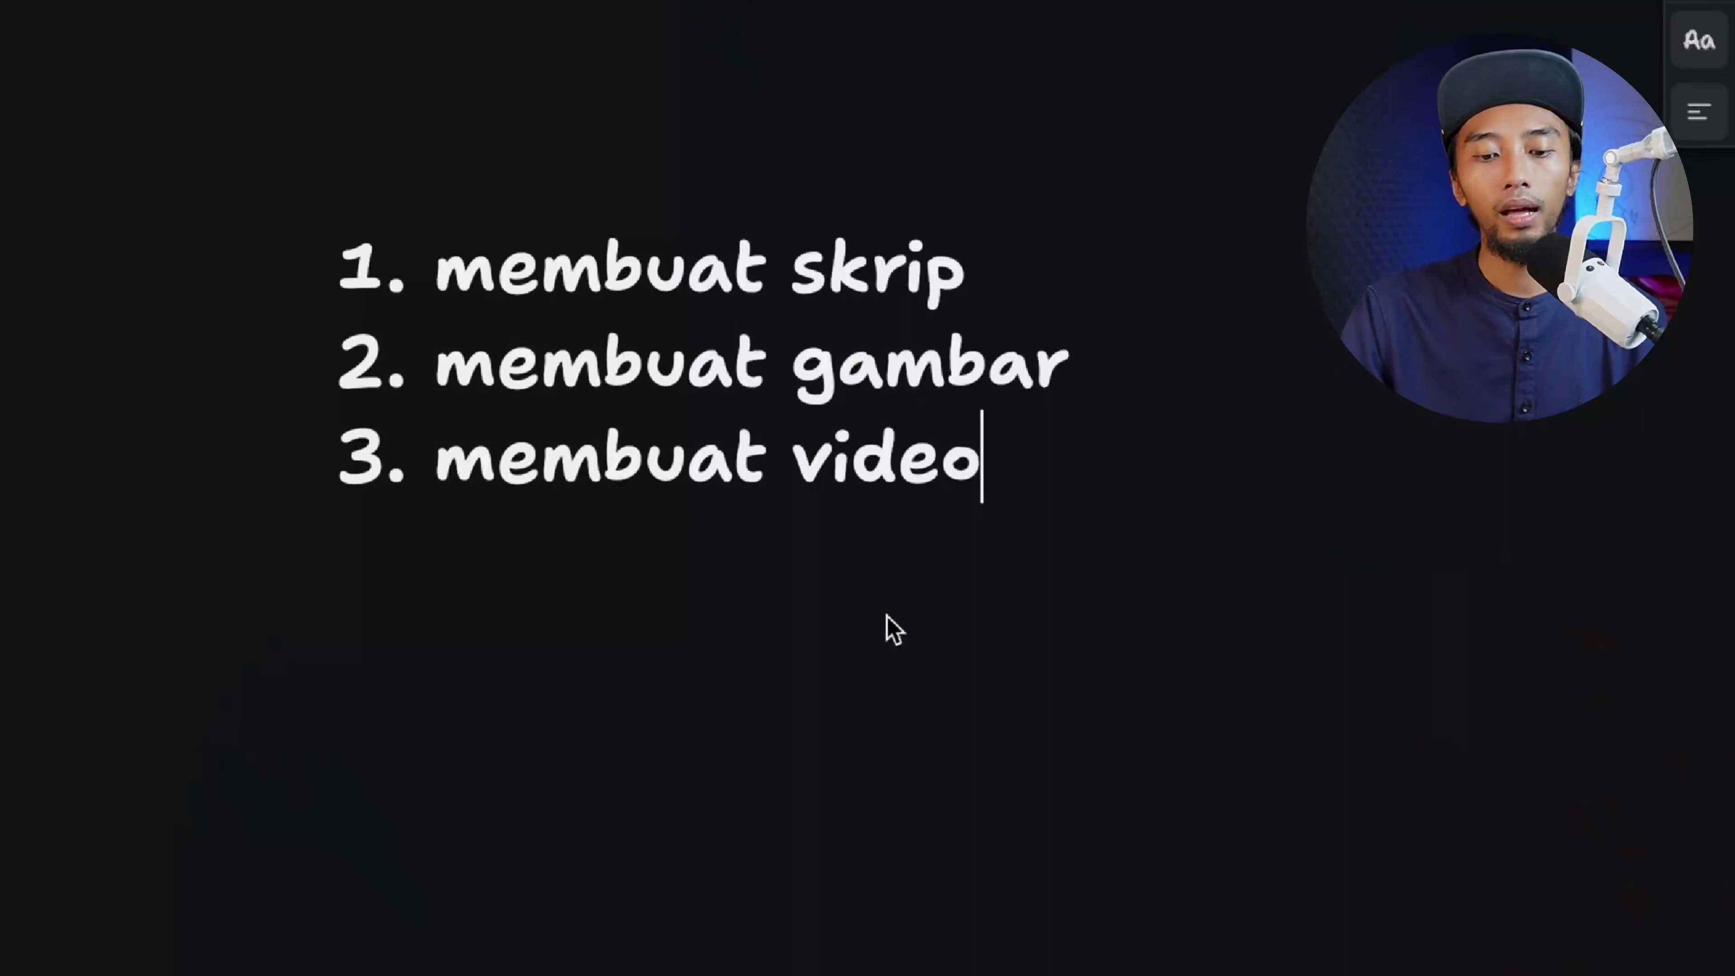
Switch to the whiteboard and write "membuat voice over / pengisi suara" as item 4 of the numbered list
{"action": "key", "text": "Return"}
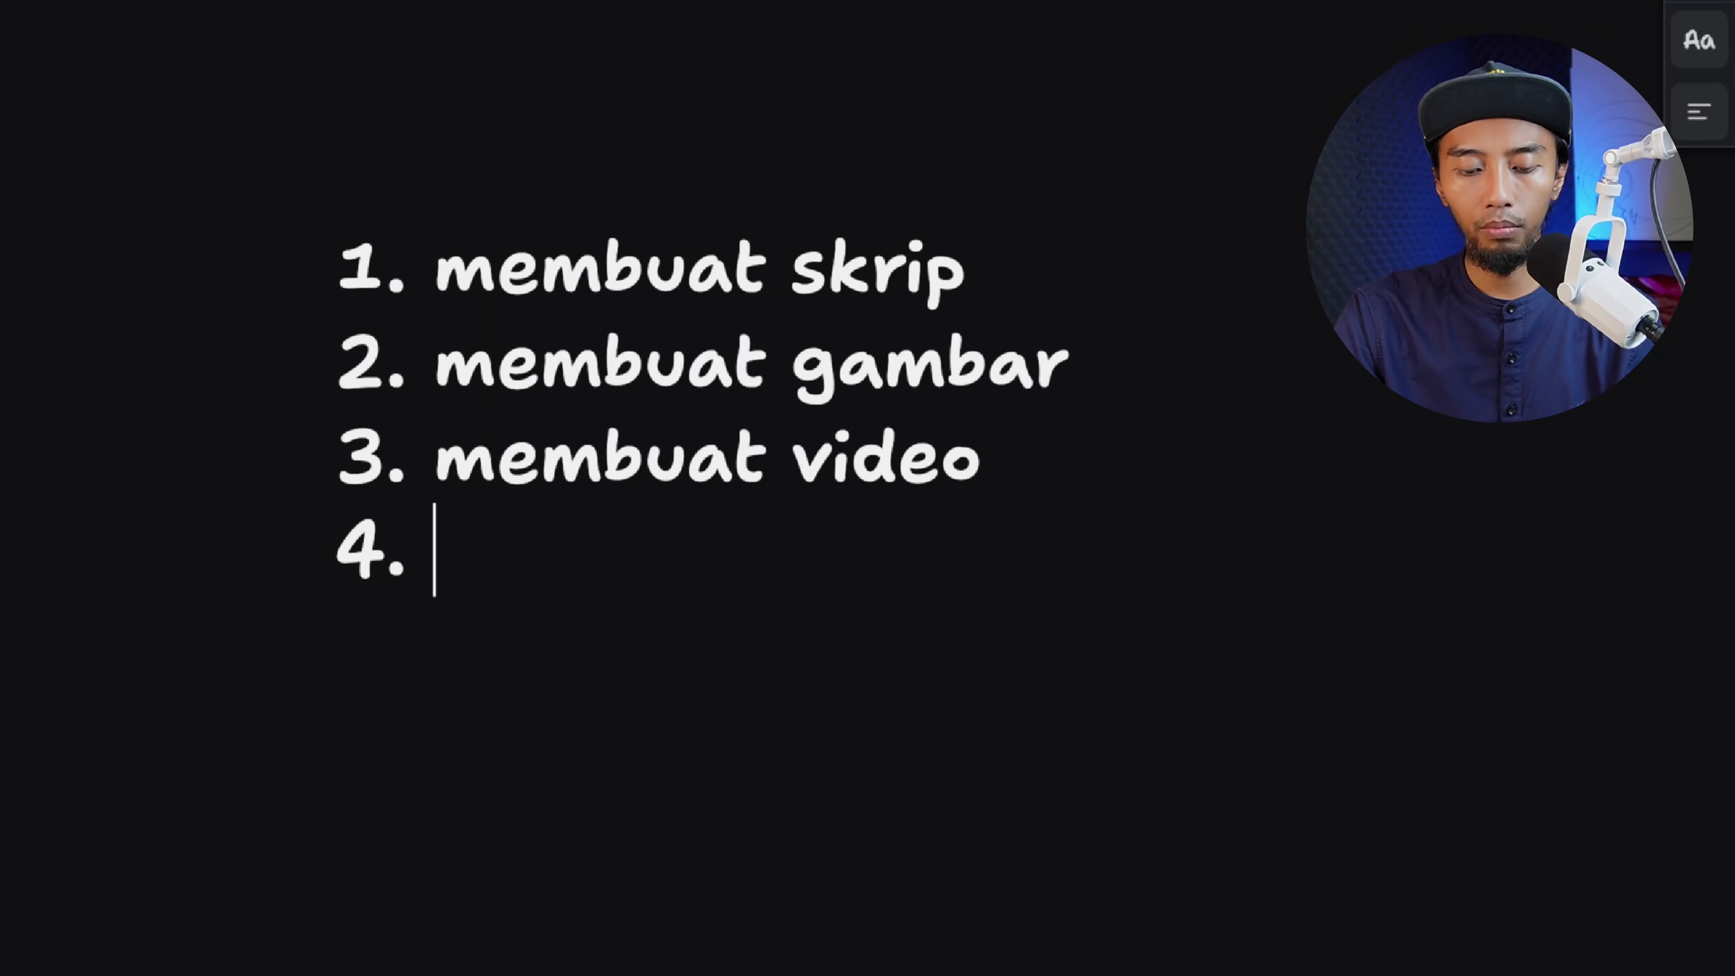
{"action": "type", "text": "membuat vo"}
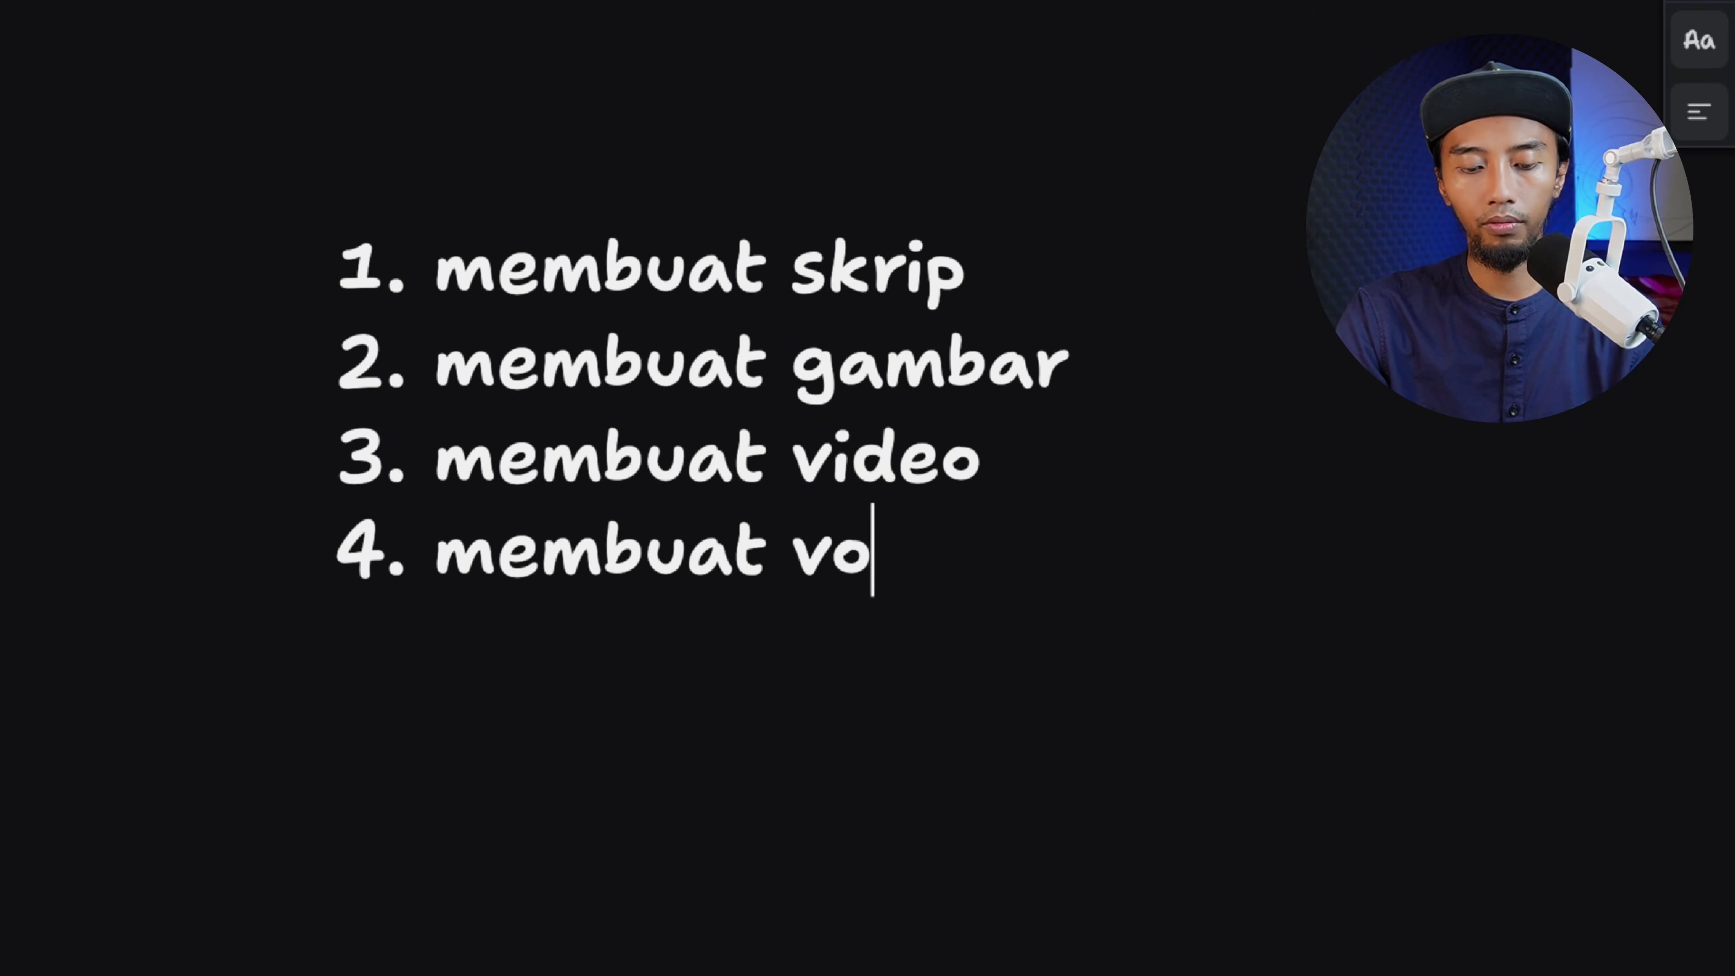
{"action": "type", "text": "ice over"}
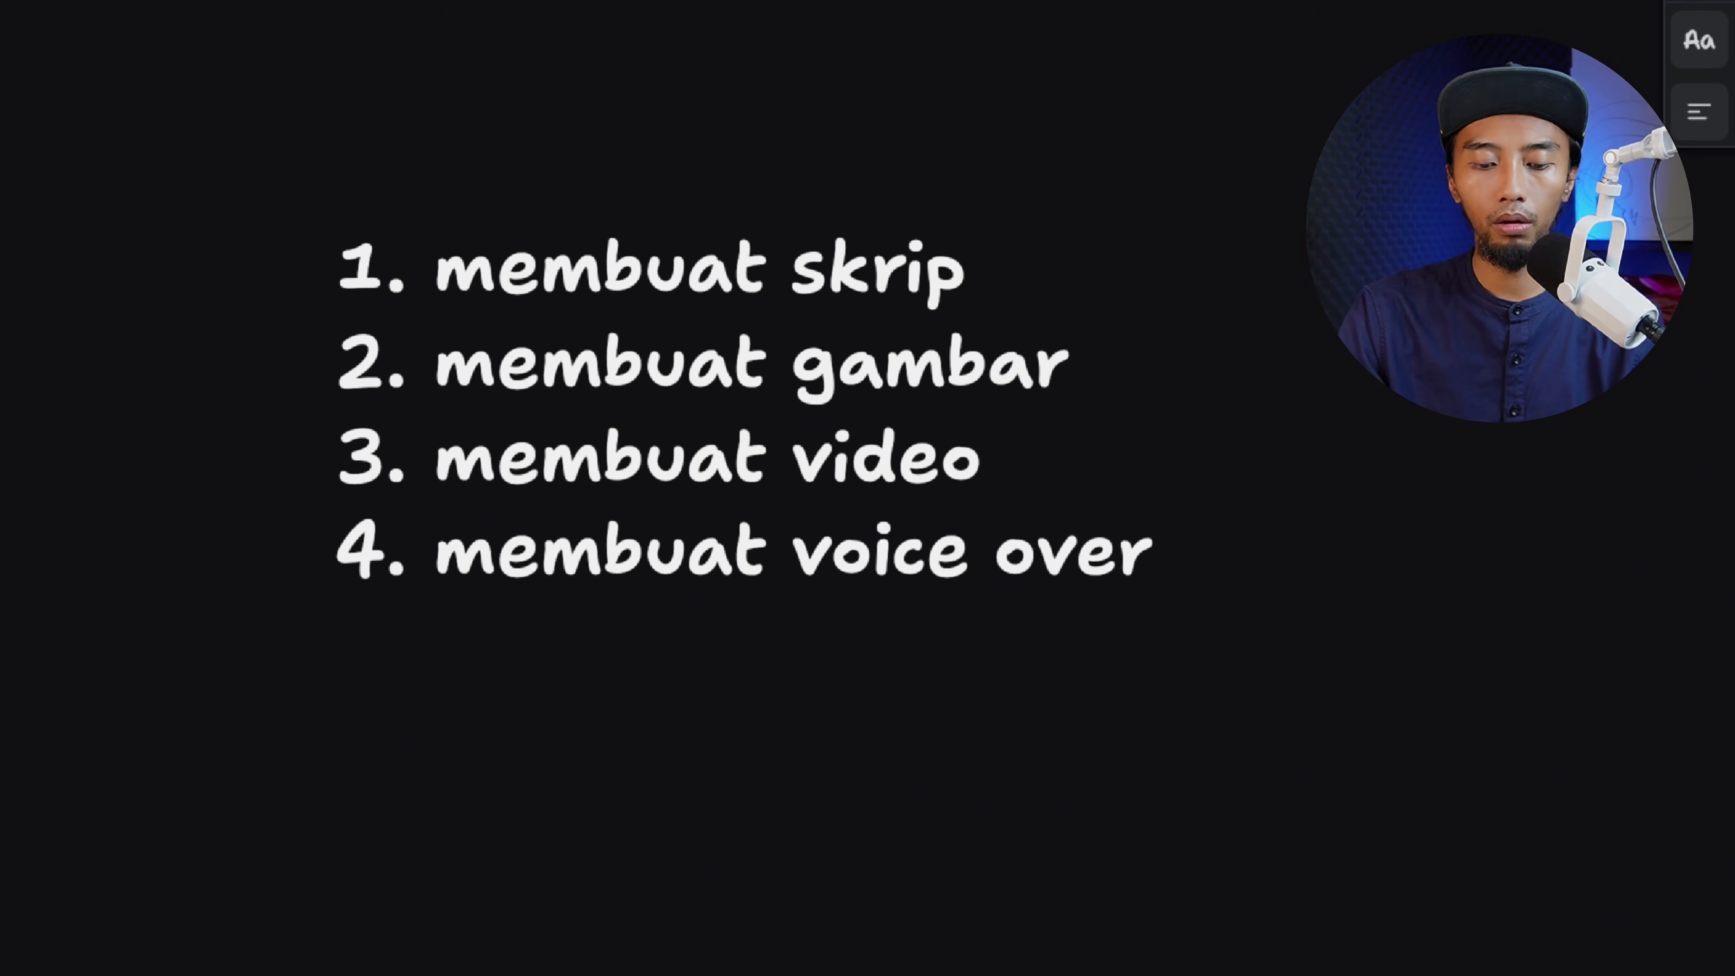
{"action": "type", "text": " / pengisi"}
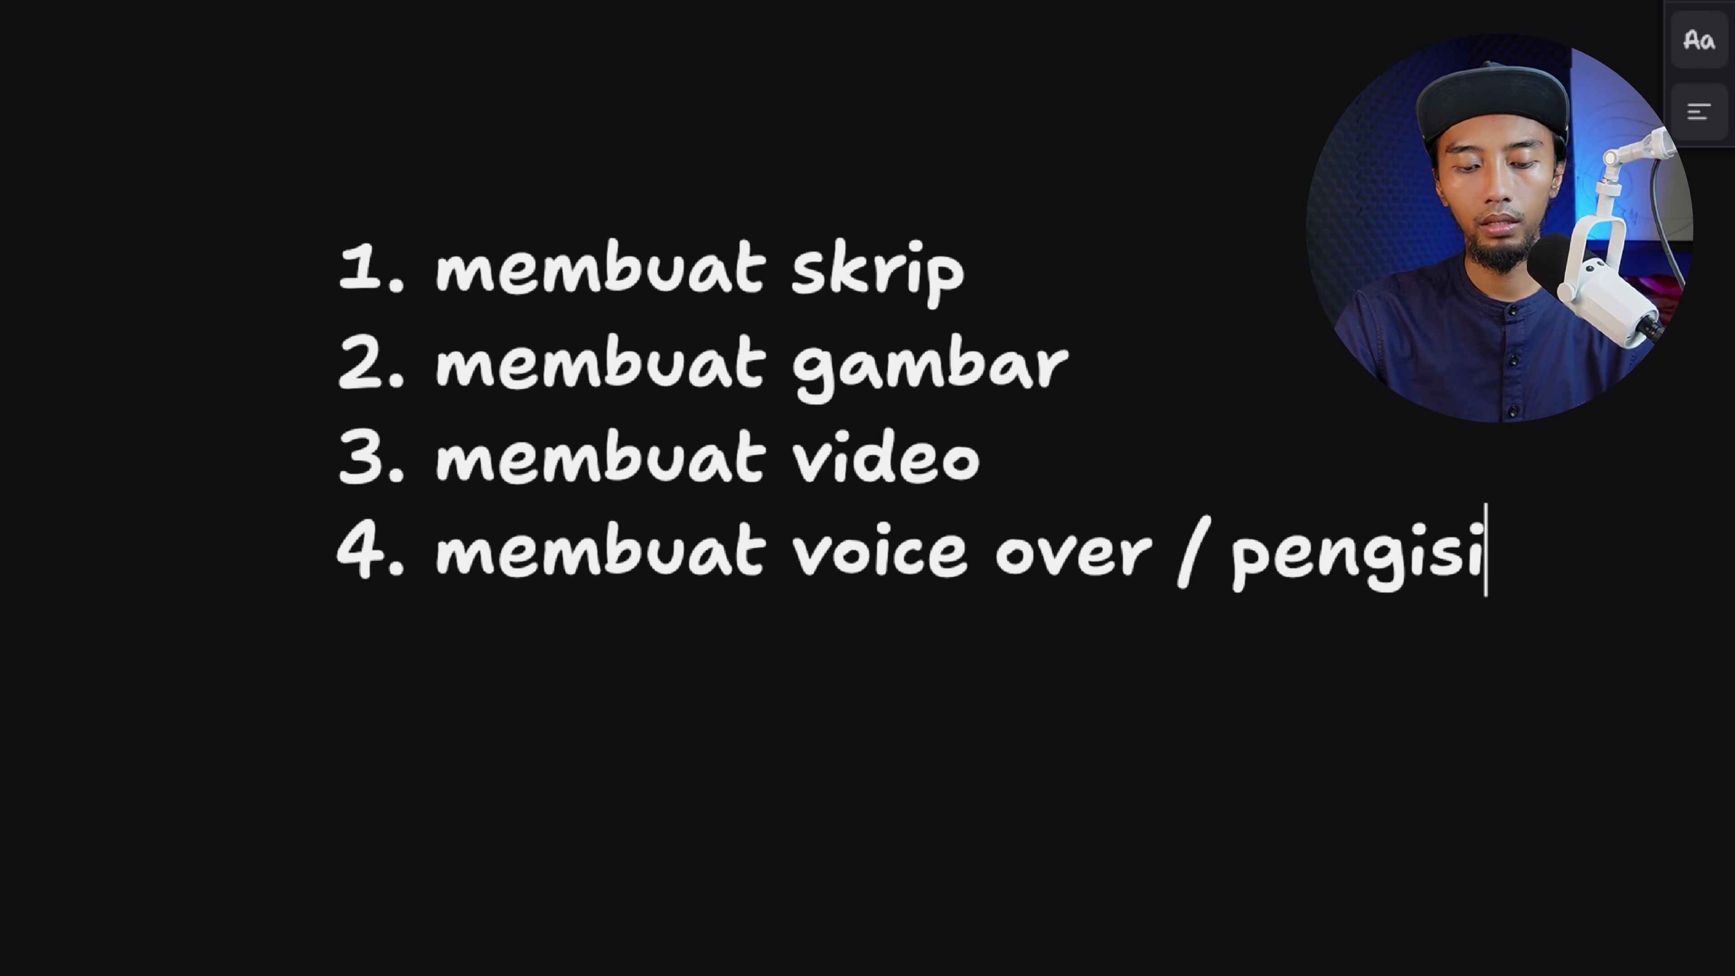
{"action": "type", "text": " suara"}
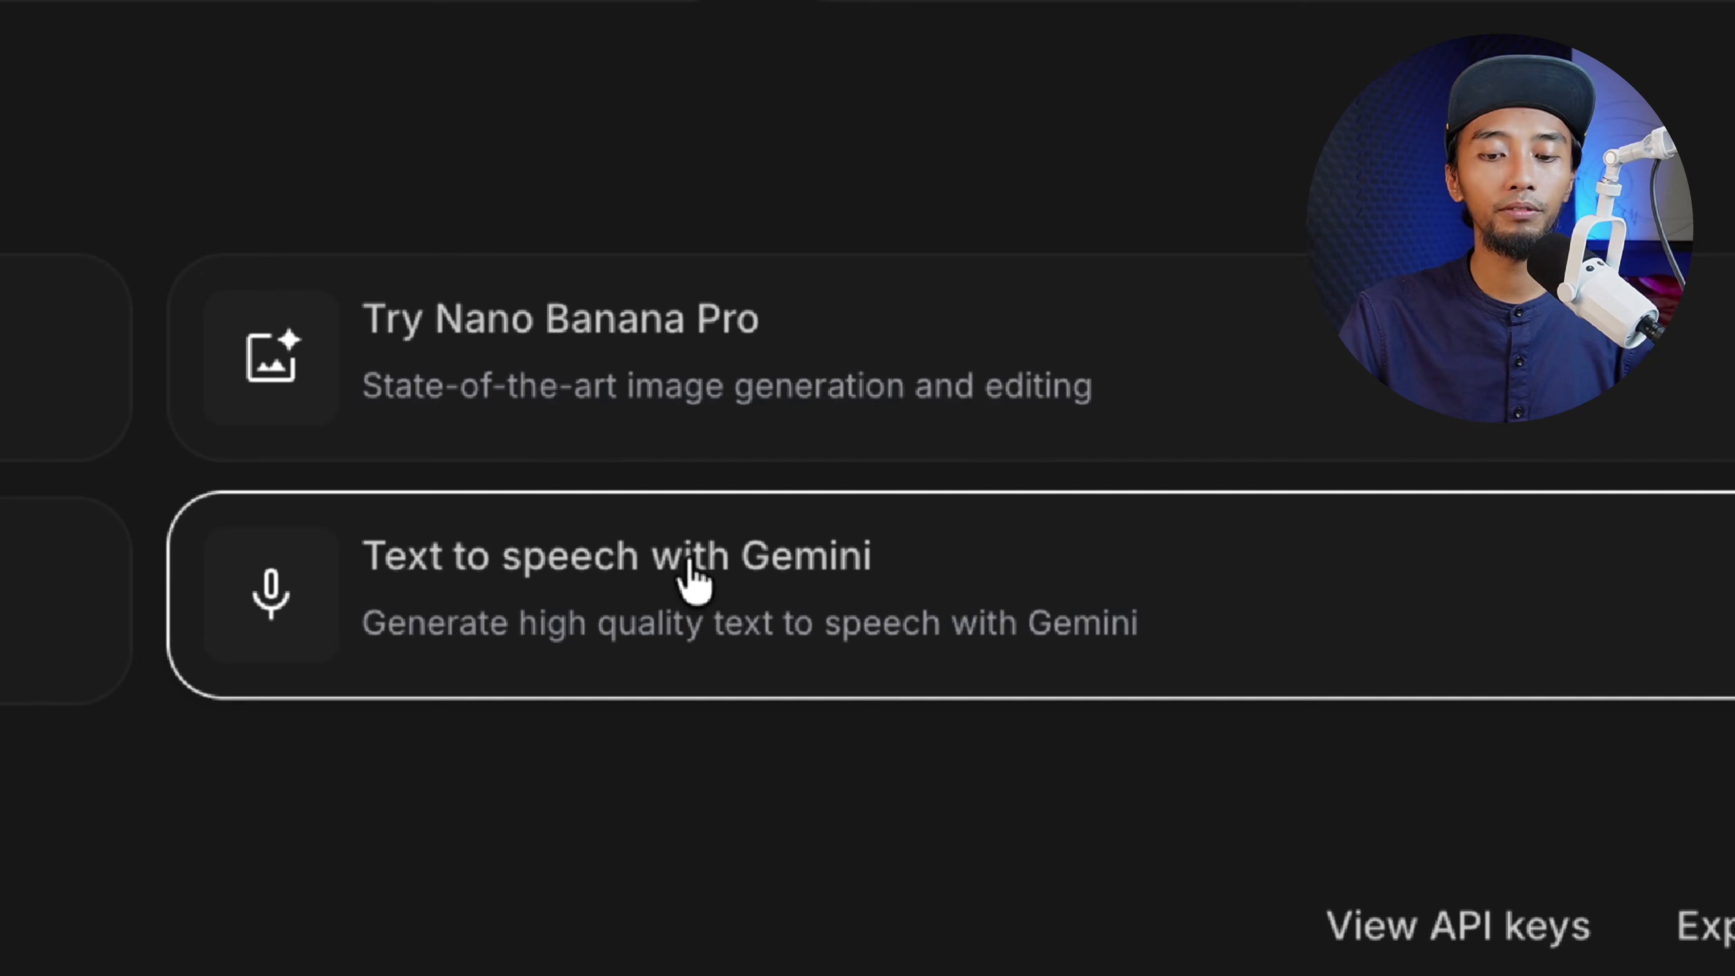
Open Text to speech with Gemini in Google AI Studio and set the mode to single-speaker audio
{"action": "left_click", "coordinate": [691, 580]}
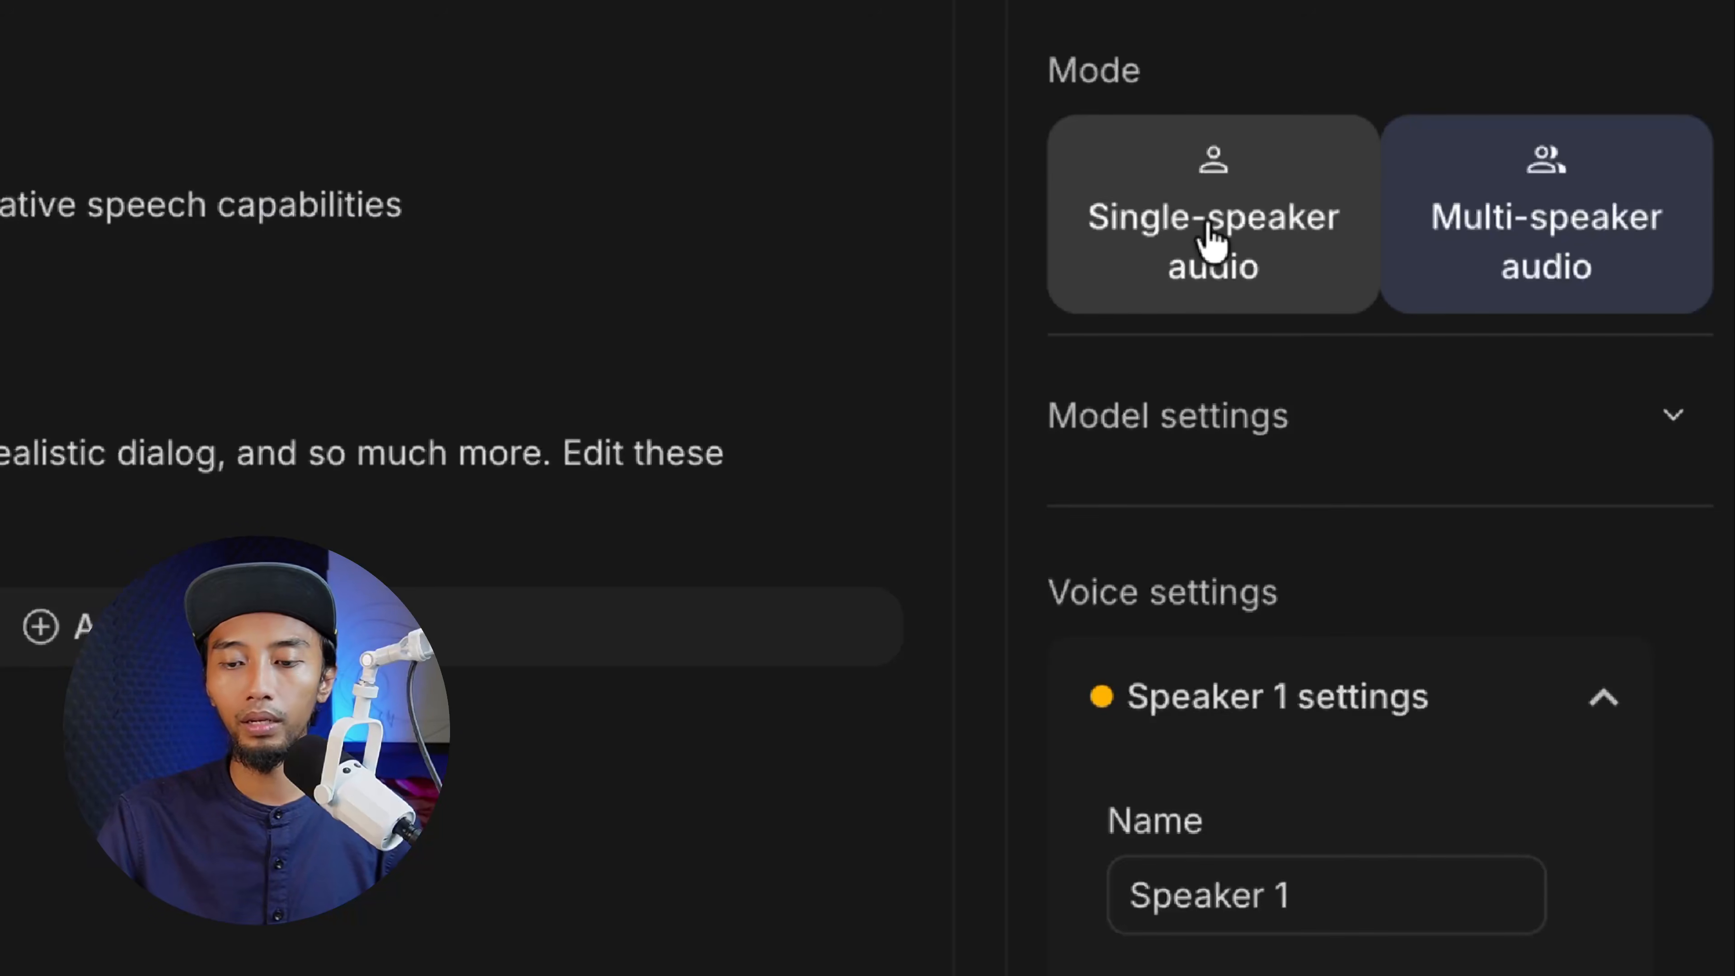
{"action": "left_click", "coordinate": [1210, 239]}
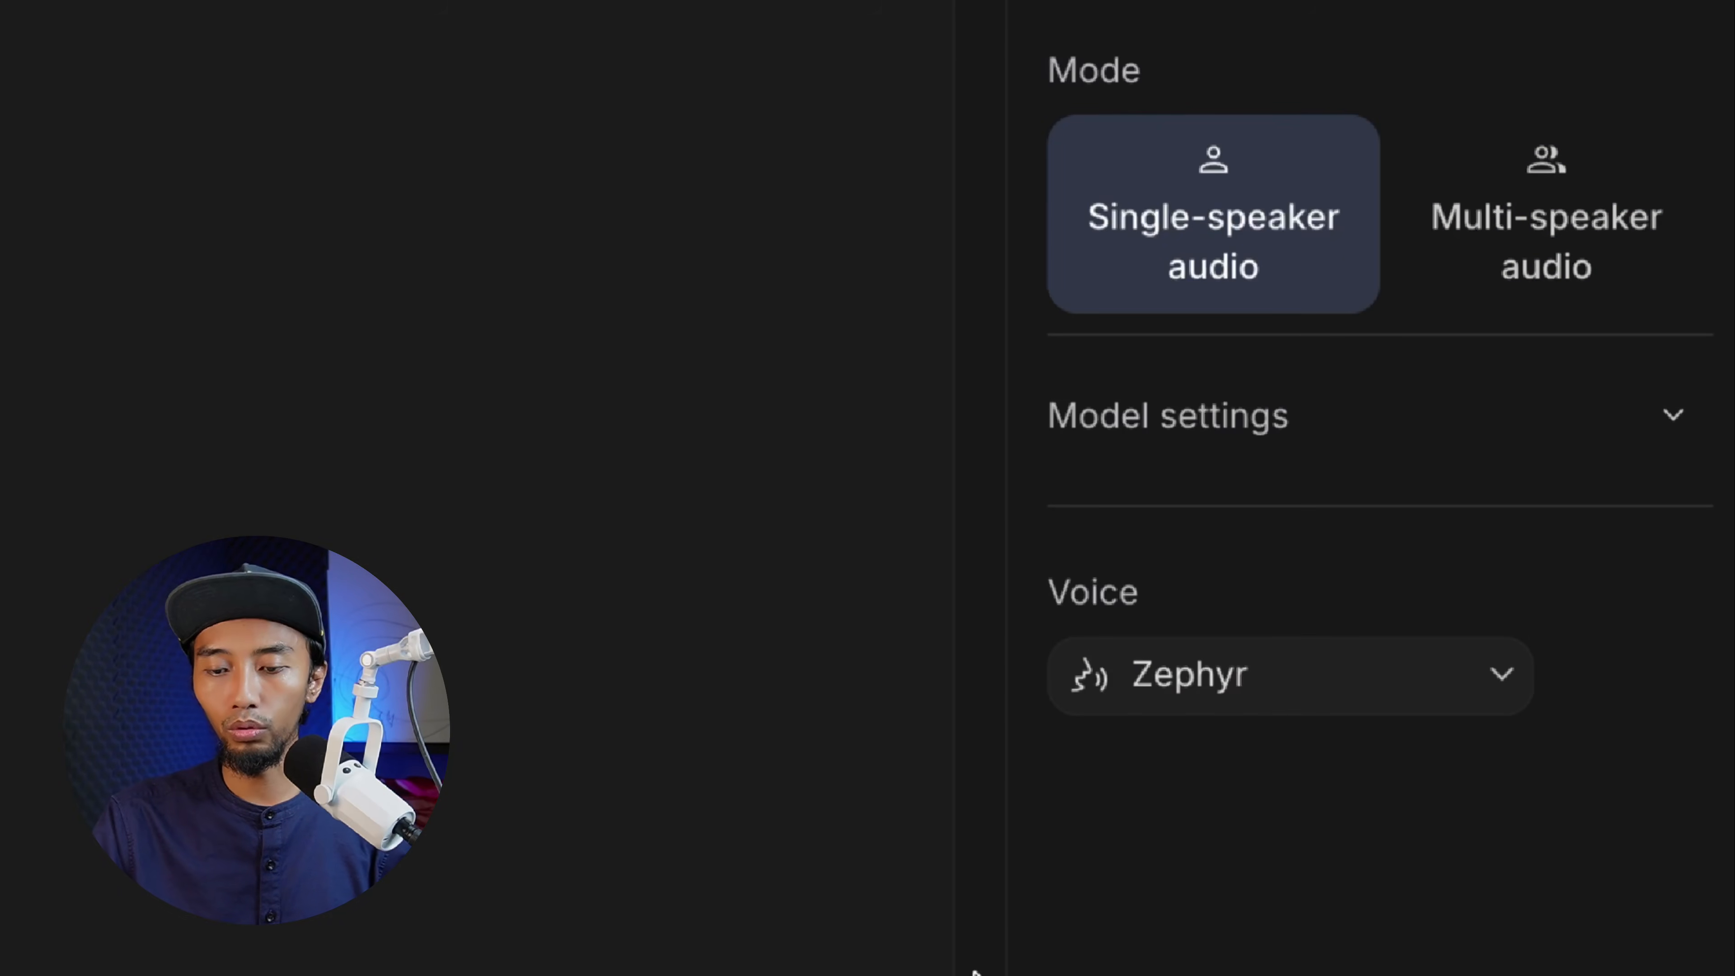
{"action": "left_click", "coordinate": [1602, 436]}
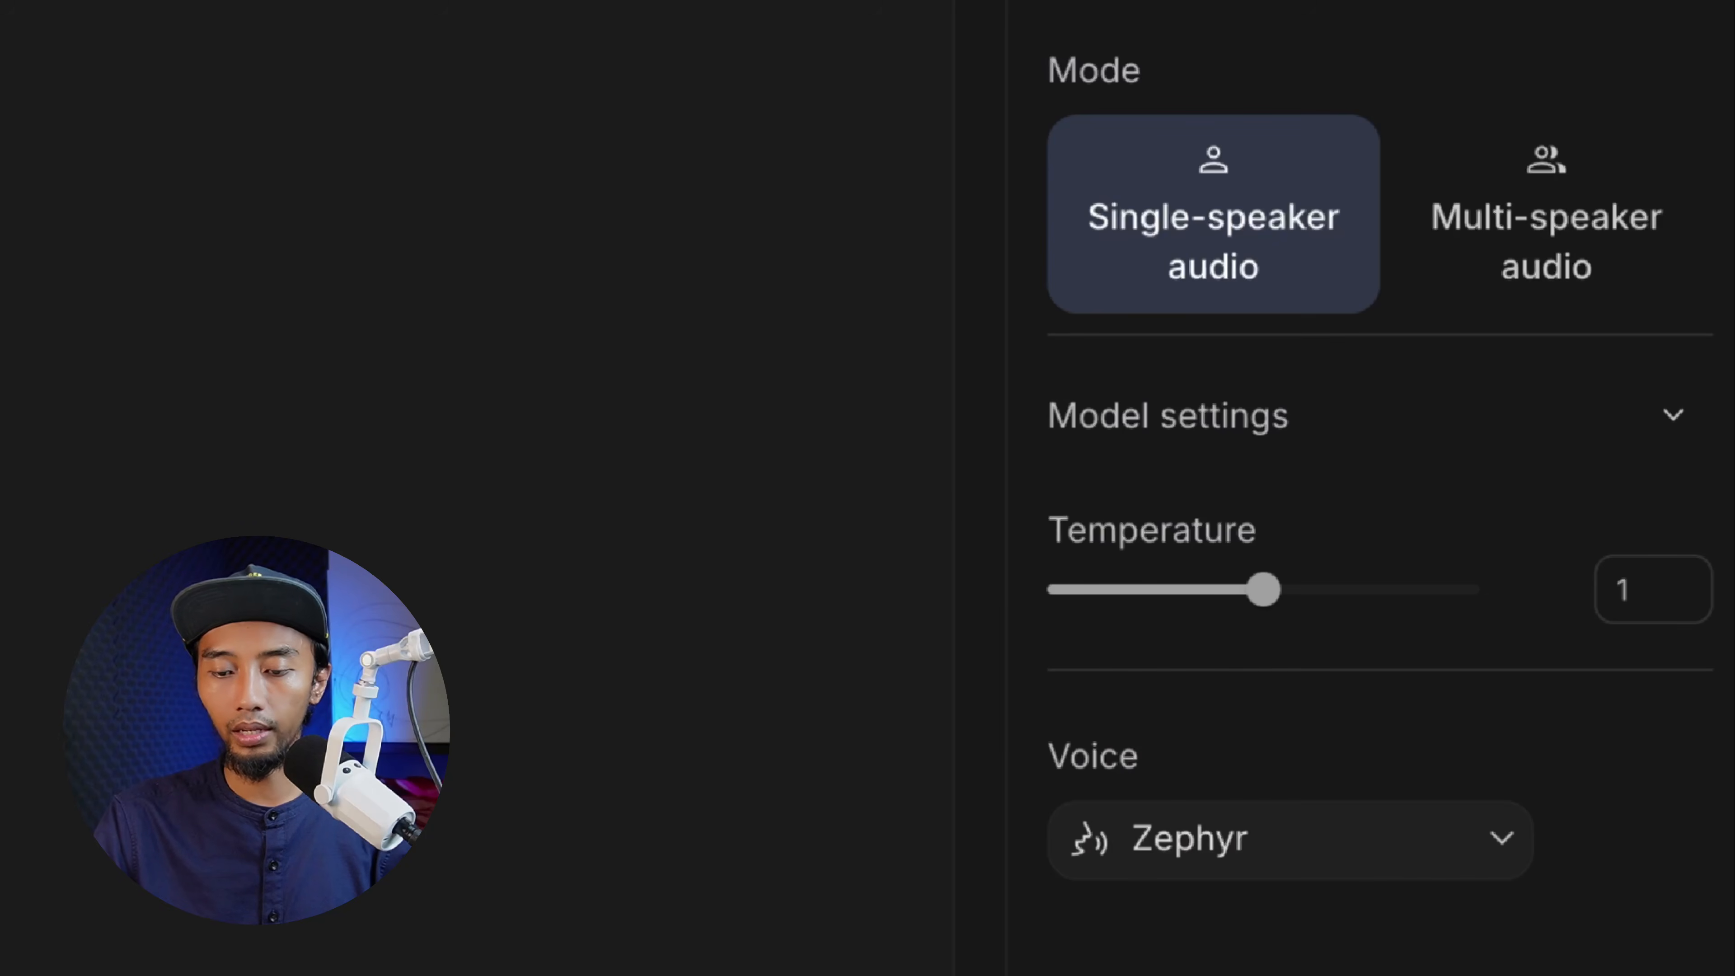
{"action": "left_click", "coordinate": [1605, 438]}
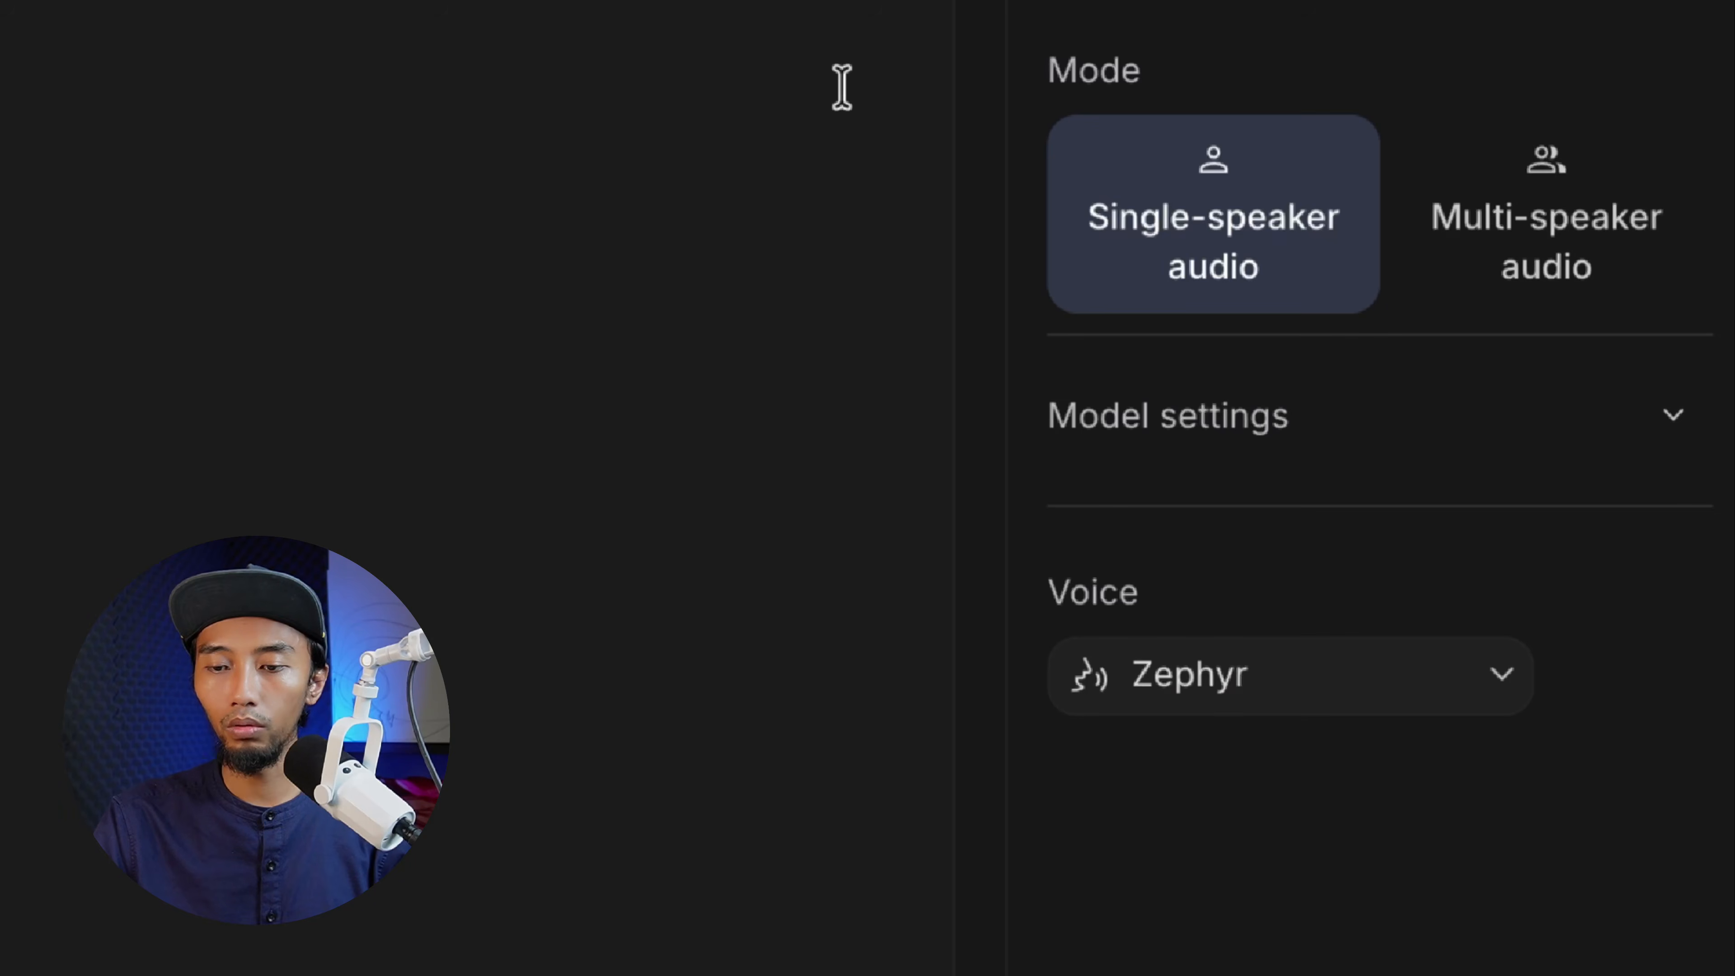
Browse the Gemini and full model lists in the model selection and close it
{"action": "left_click", "coordinate": [1302, 338]}
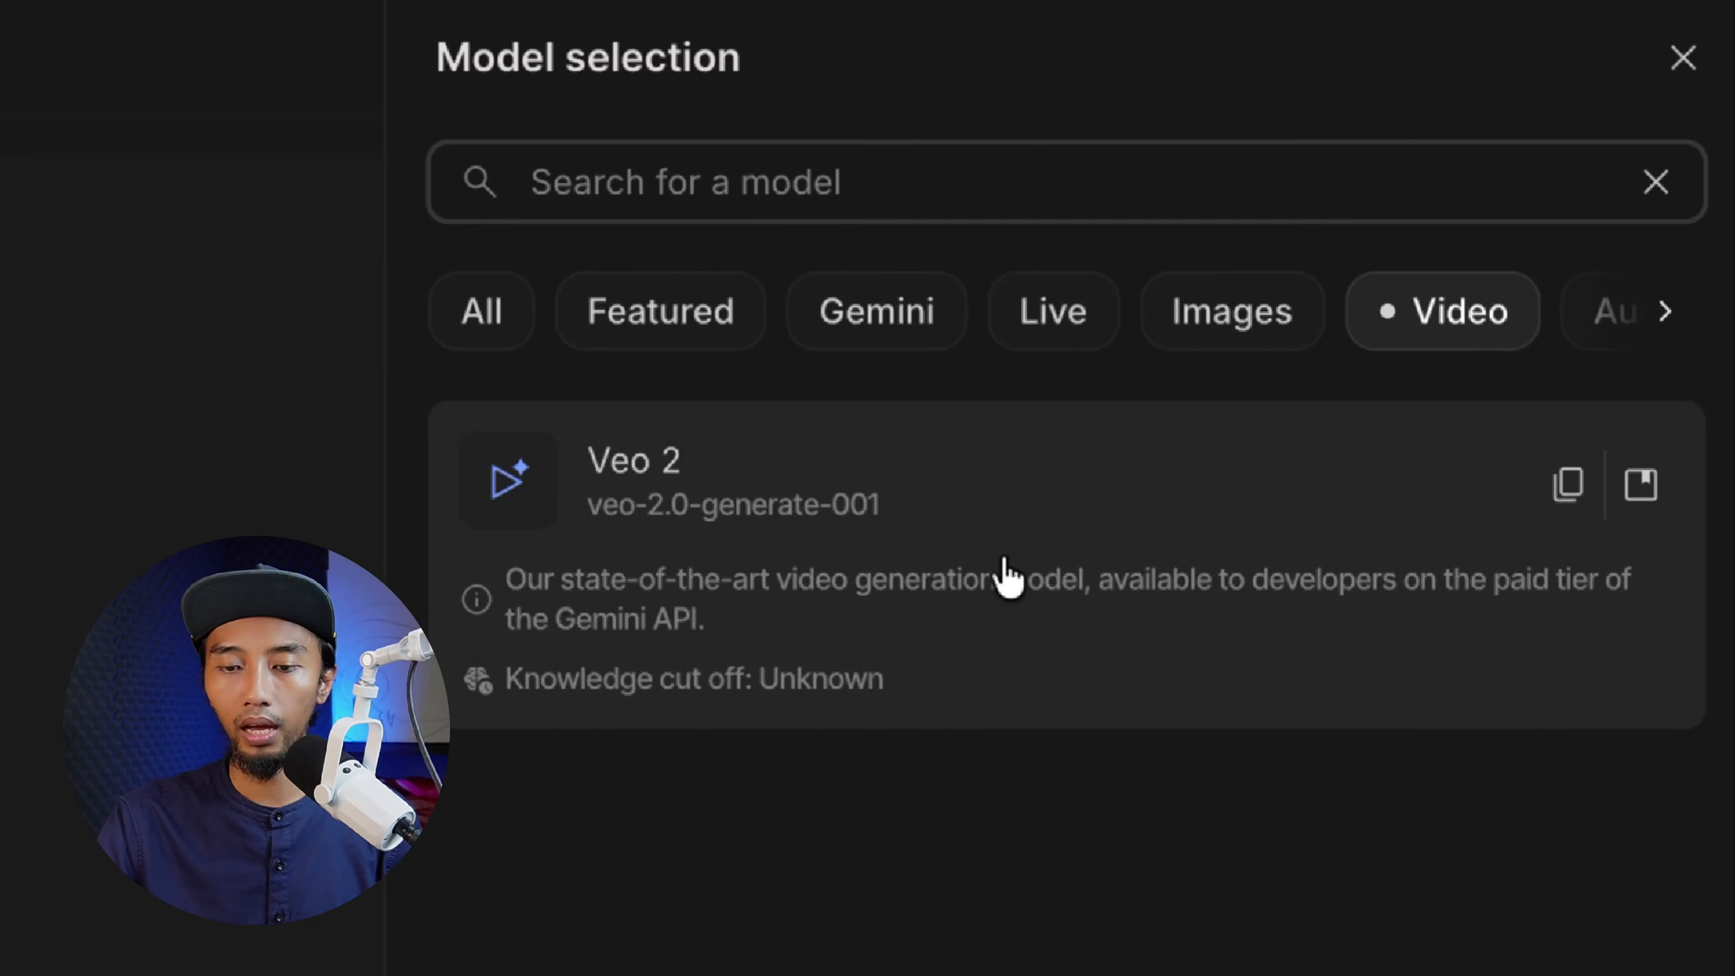
{"action": "left_click", "coordinate": [899, 318]}
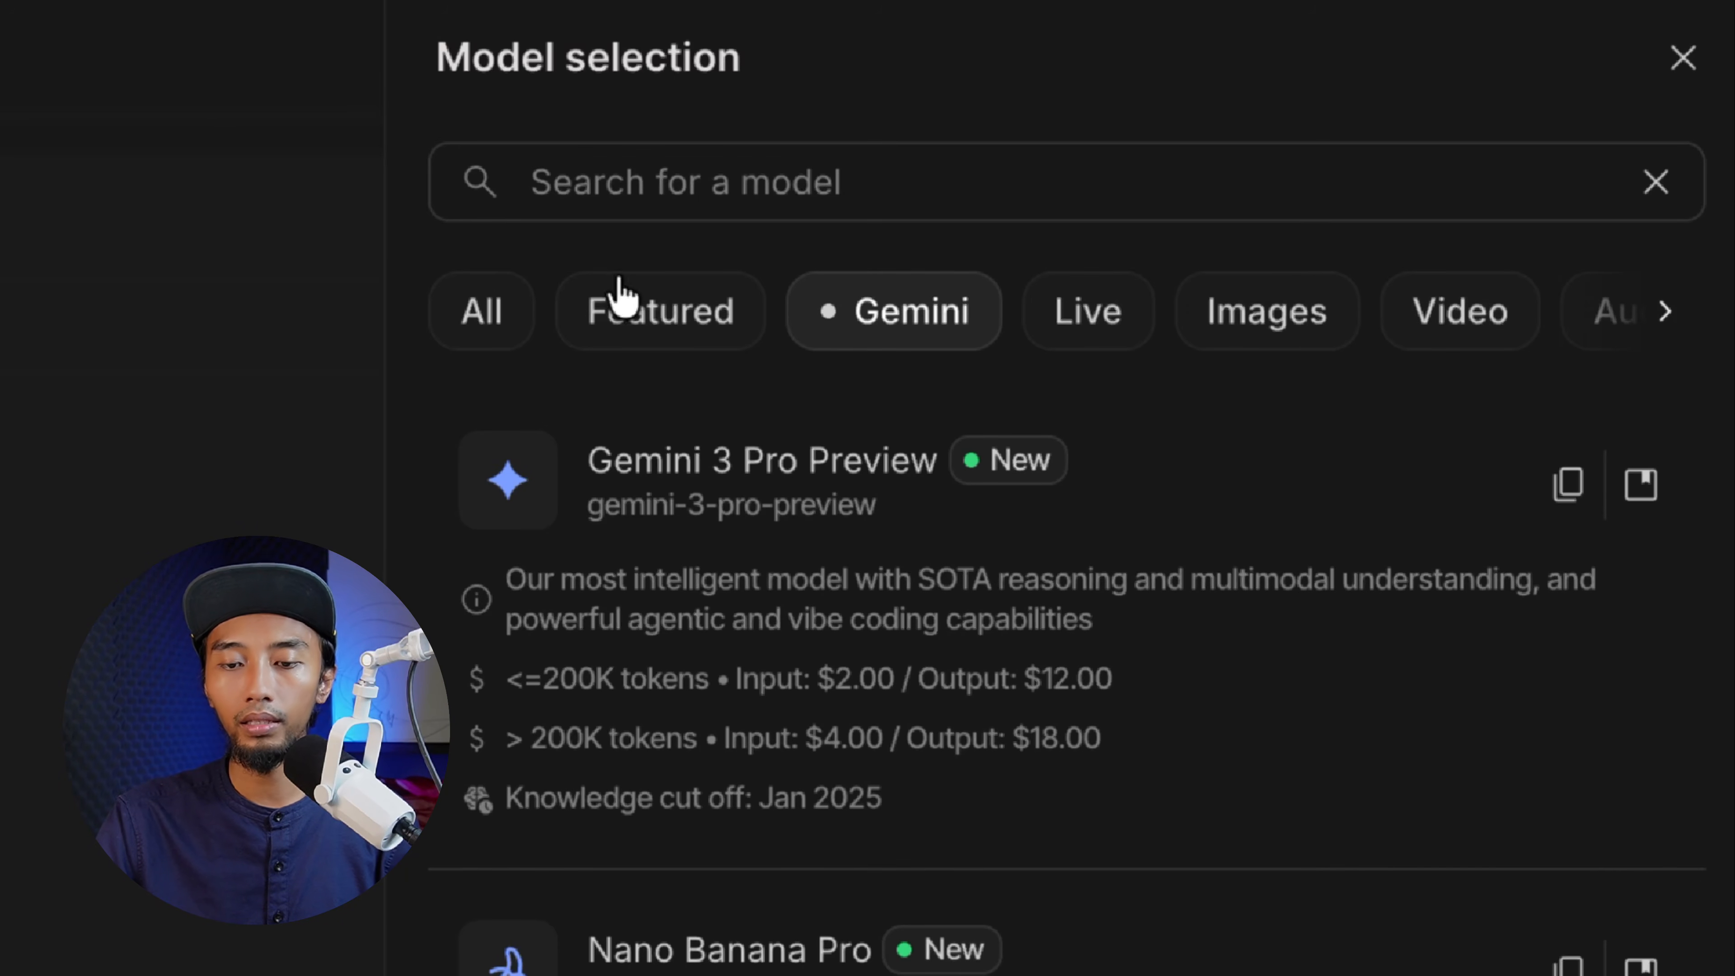
{"action": "left_click", "coordinate": [453, 316]}
{"action": "mouse_move", "coordinate": [806, 827]}
{"action": "scroll", "coordinate": [810, 839], "scroll_direction": "down", "scroll_amount": 10}
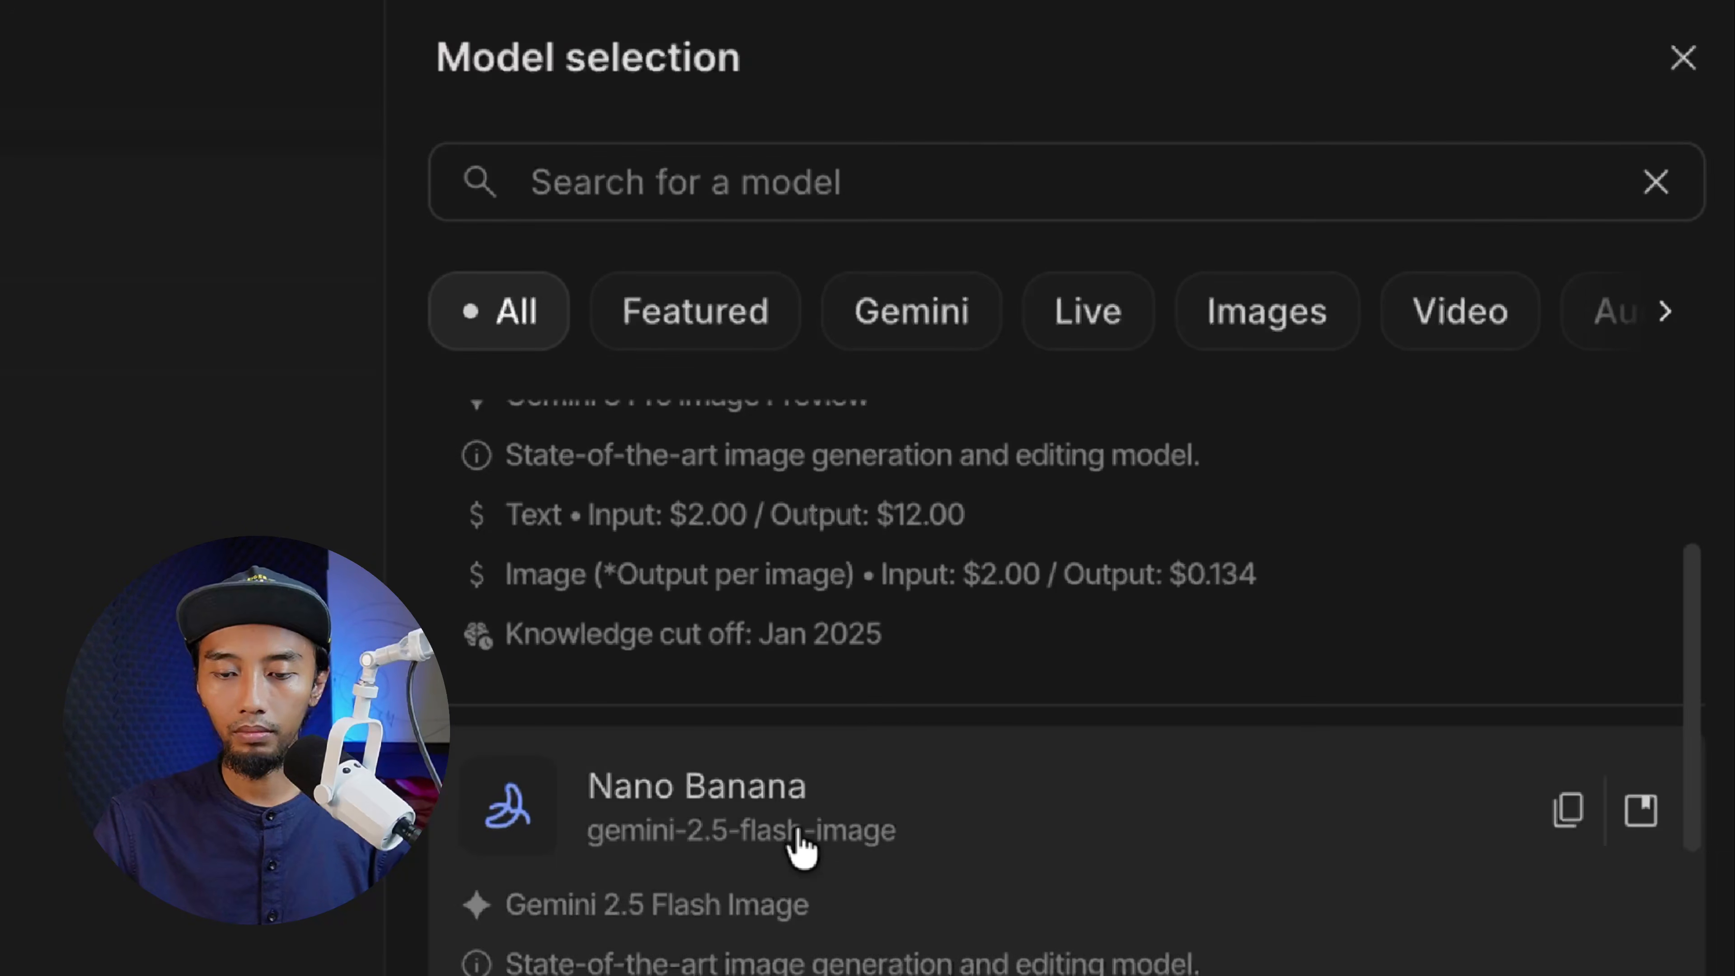
{"action": "scroll", "coordinate": [803, 848], "scroll_direction": "down", "scroll_amount": 3}
{"action": "scroll", "coordinate": [803, 848], "scroll_direction": "up", "scroll_amount": 10}
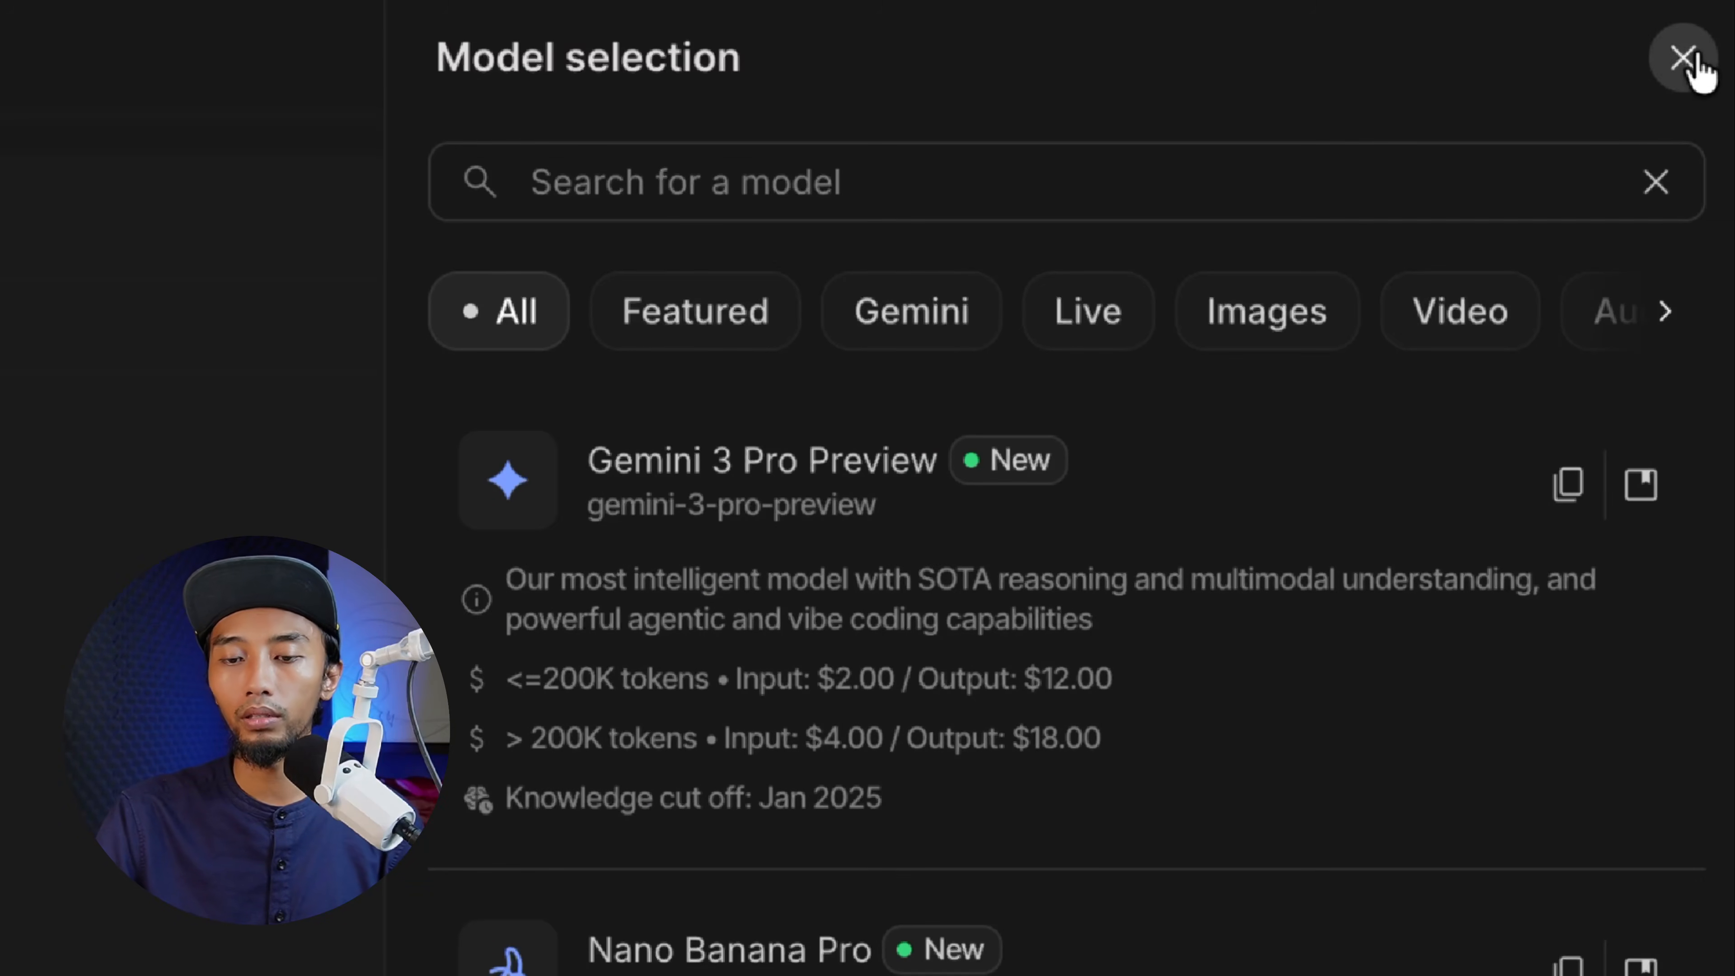
{"action": "left_click", "coordinate": [1682, 59]}
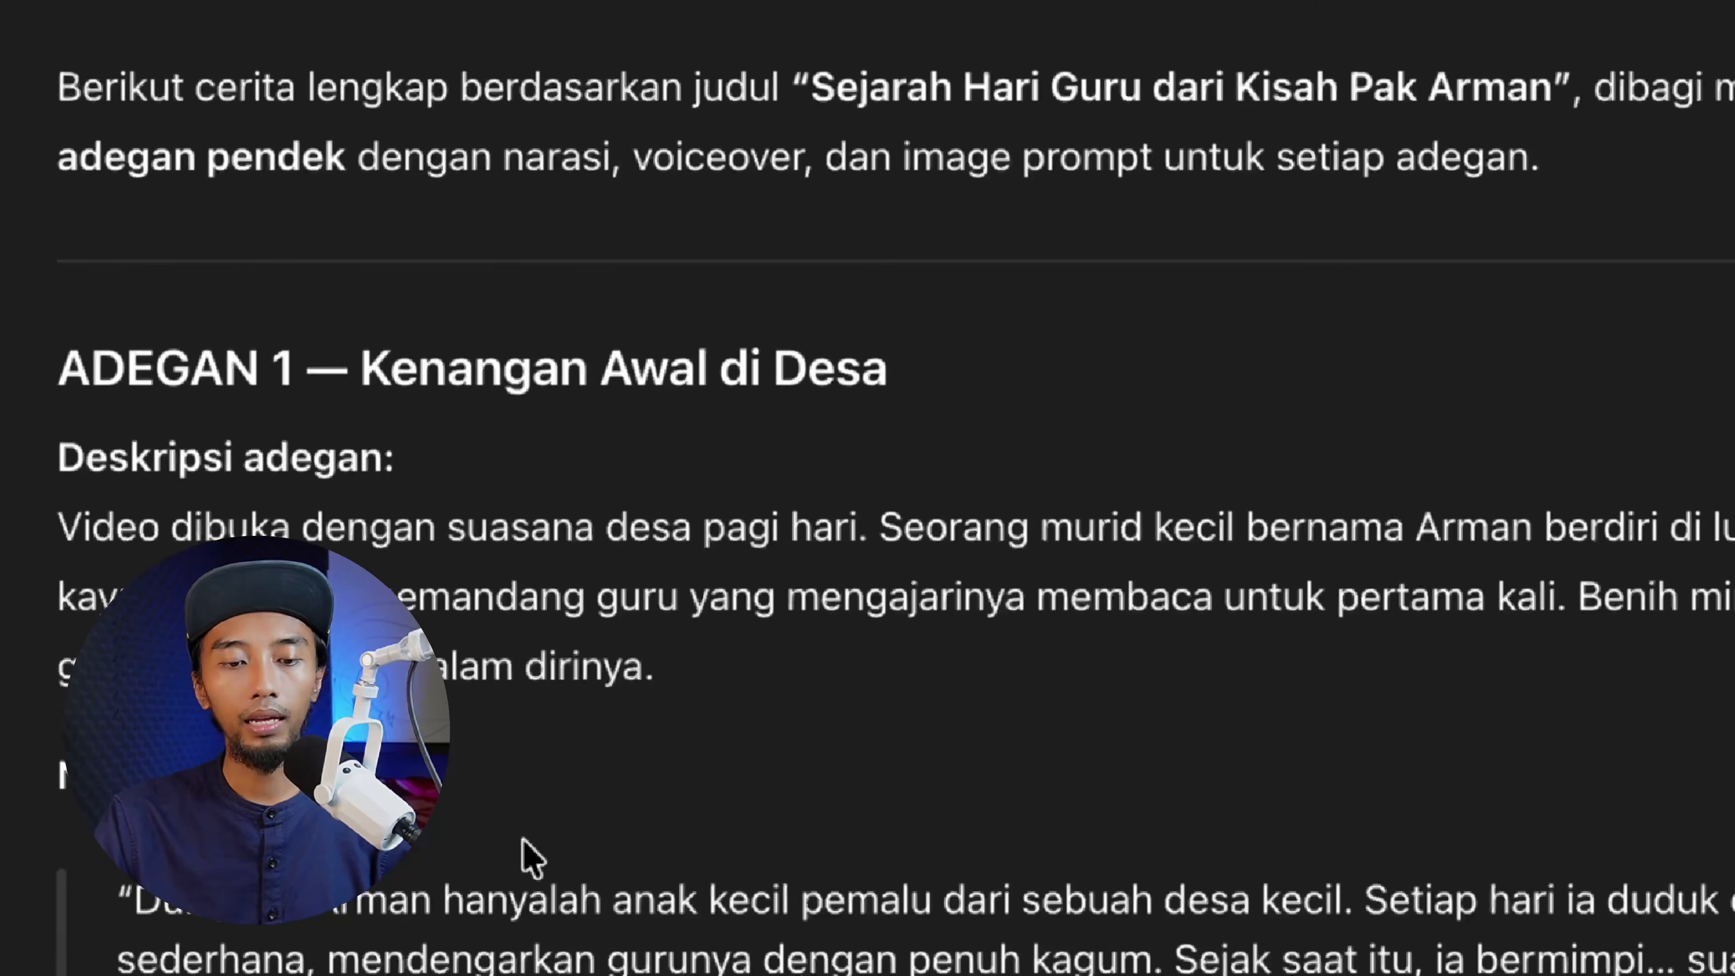
Copy the Adegan 1 voiceover script from ChatGPT into the text field of the Google AI Studio speech playground
{"action": "scroll", "coordinate": [532, 859], "scroll_direction": "down", "scroll_amount": 1}
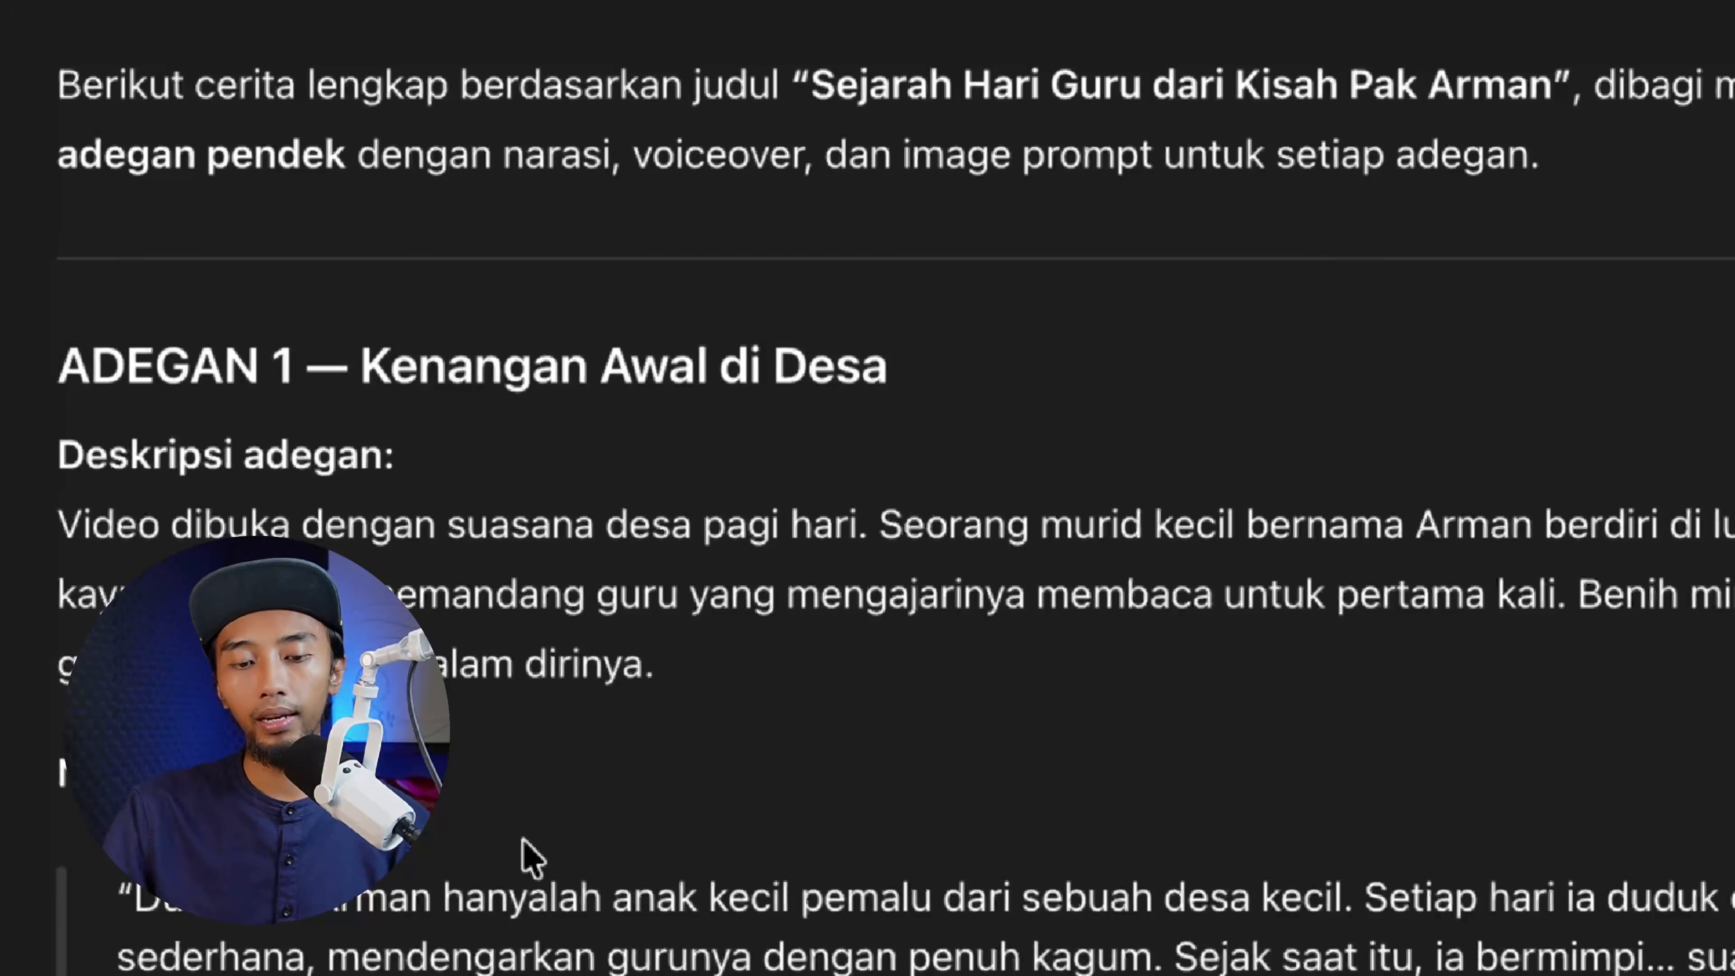
{"action": "scroll", "coordinate": [46, 87], "scroll_direction": "down", "scroll_amount": 3}
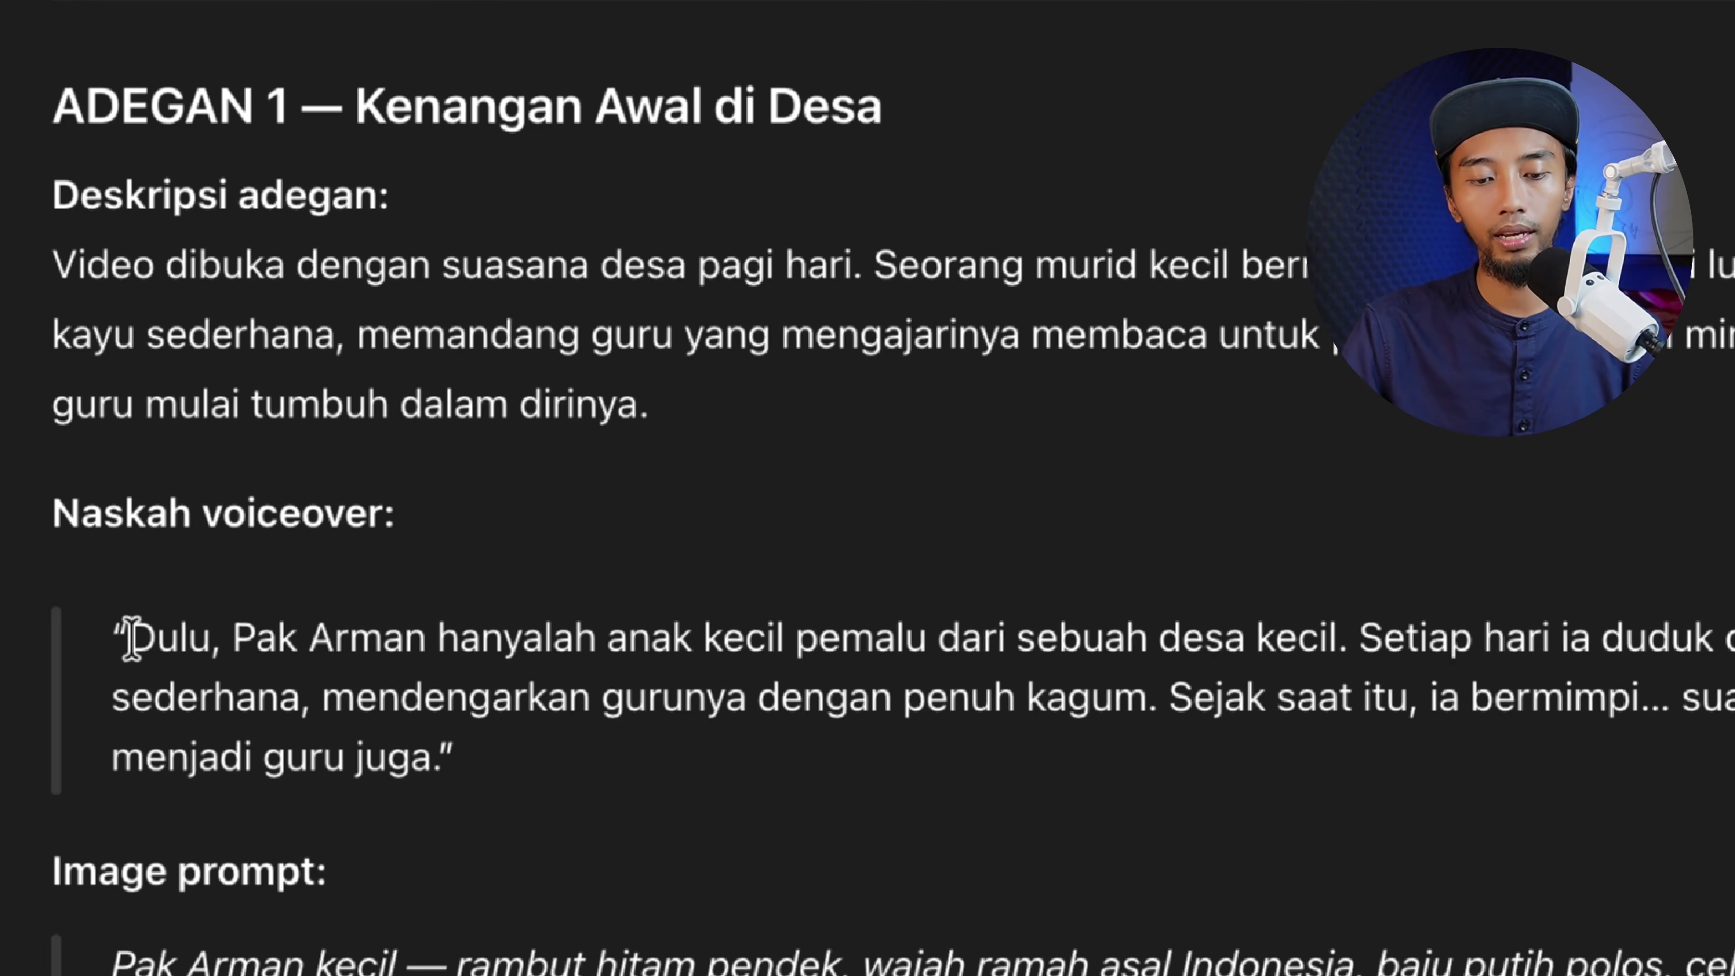
{"action": "left_click_drag", "start_coordinate": [130, 640], "coordinate": [421, 752]}
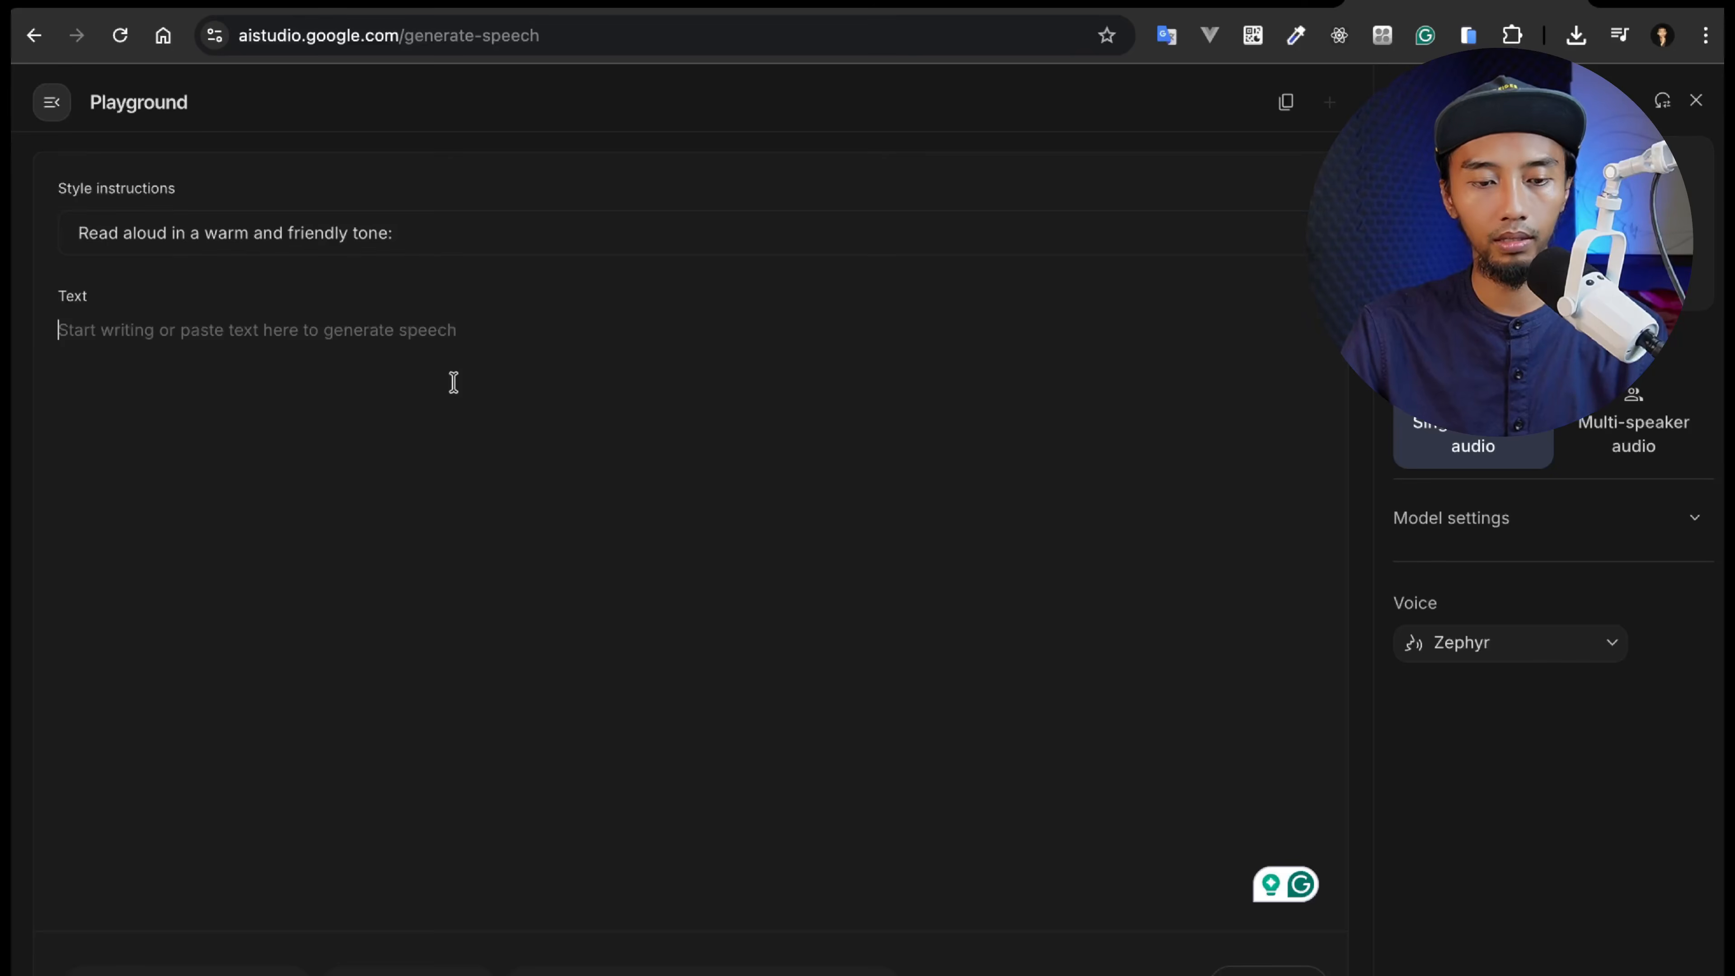
{"action": "type", "text": "Dulu, Pak Arman hanyalah anak kecil pemalu dari sebuah desa kecil. Setiap hari ia duduk di kelas sederhana, mendengarkan gurunya dengan penuh kagum. Sejak saat itu, ia bermimpi... suatu hari ingin menjadi guru juga."}
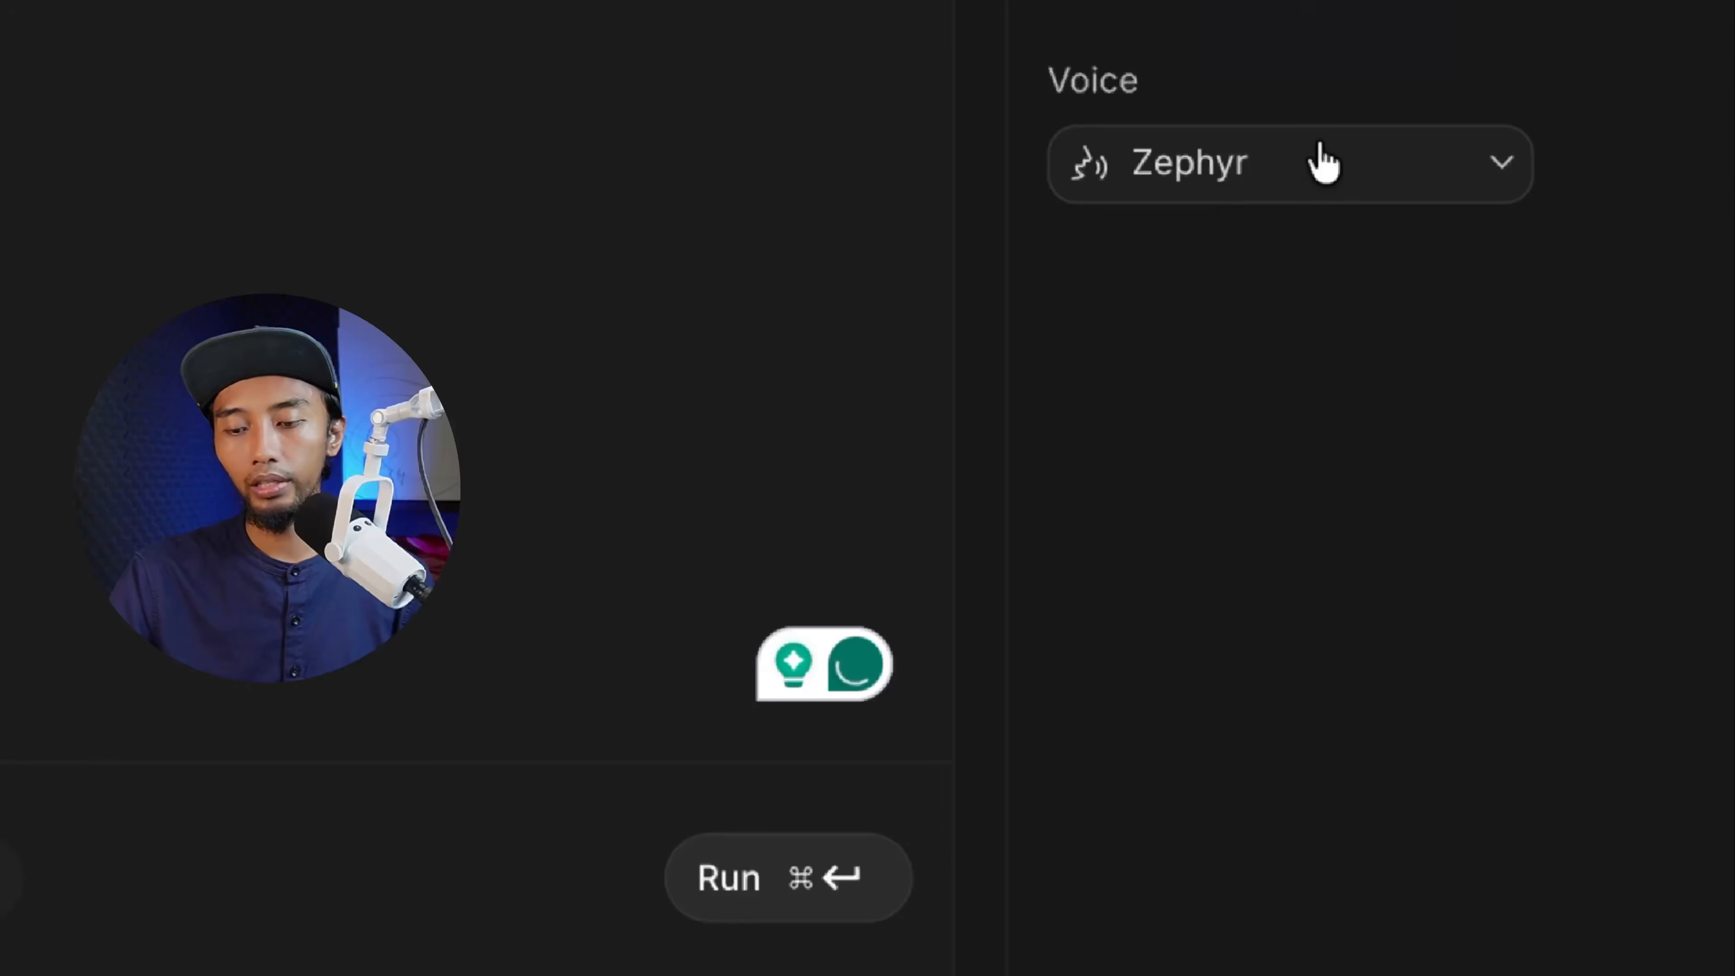
Set the voice to Leda and run the speech generation for the voiceover
{"action": "left_click", "coordinate": [1527, 643]}
{"action": "scroll", "coordinate": [1516, 775], "scroll_direction": "down", "scroll_amount": 2}
{"action": "scroll", "coordinate": [1296, 451], "scroll_direction": "down", "scroll_amount": 5}
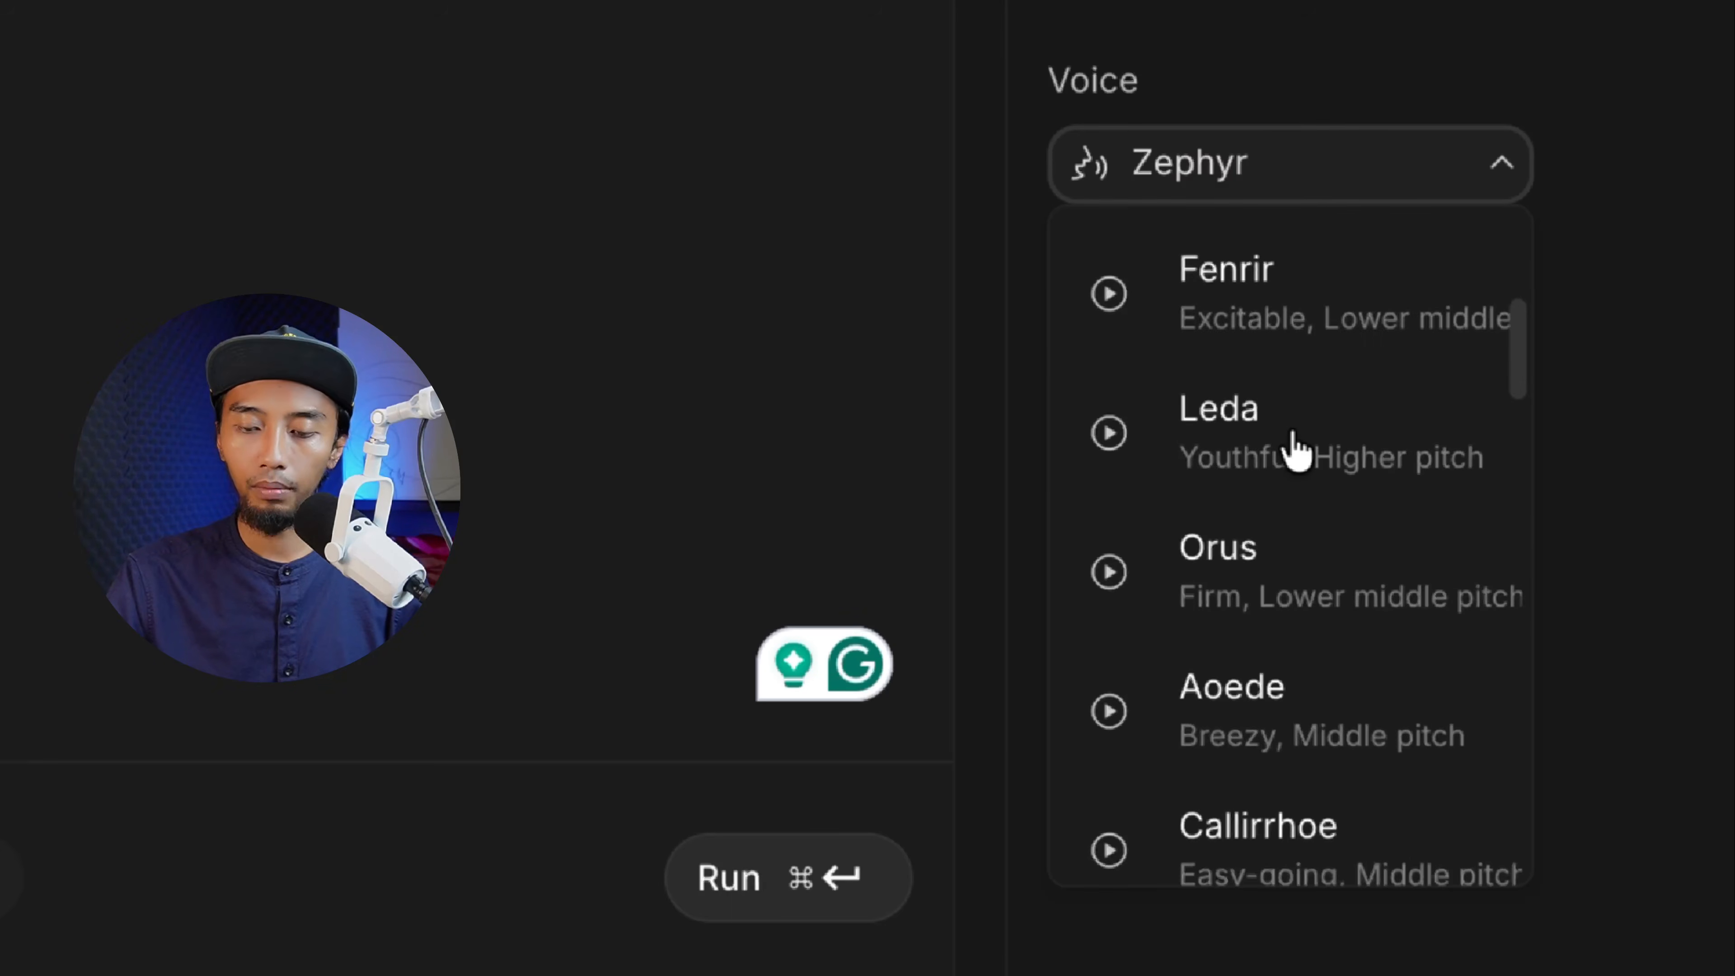
{"action": "scroll", "coordinate": [1297, 451], "scroll_direction": "up", "scroll_amount": 2}
{"action": "scroll", "coordinate": [1291, 451], "scroll_direction": "up", "scroll_amount": 1}
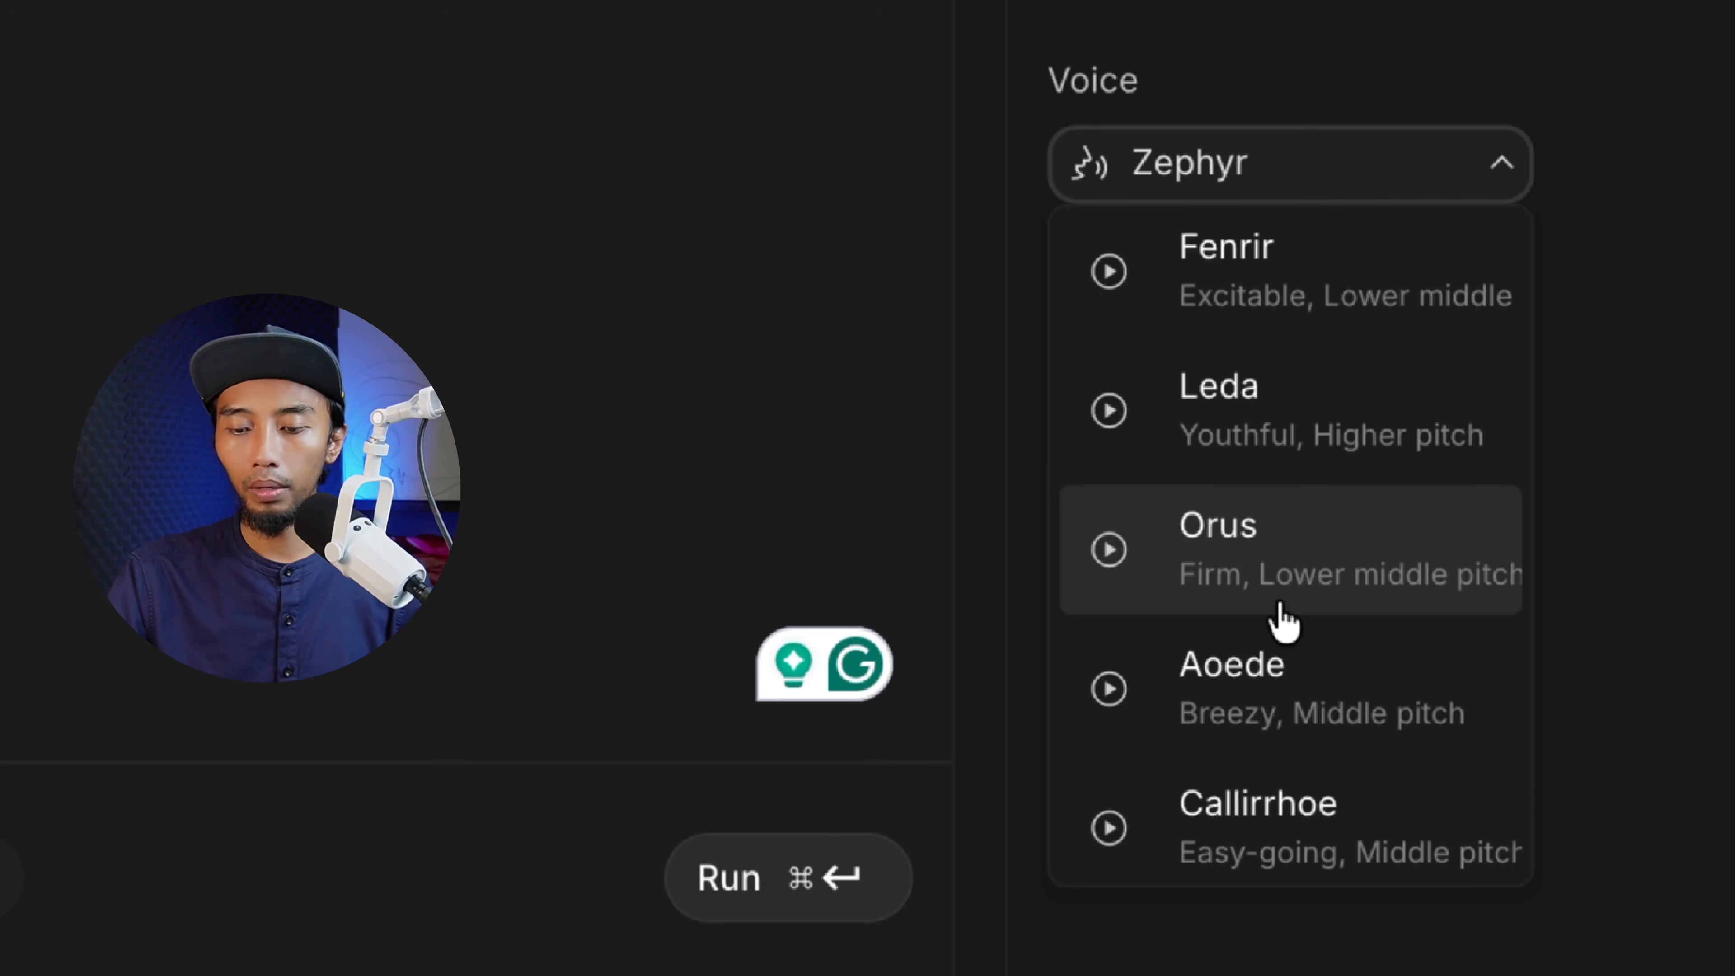
{"action": "left_click", "coordinate": [1282, 417]}
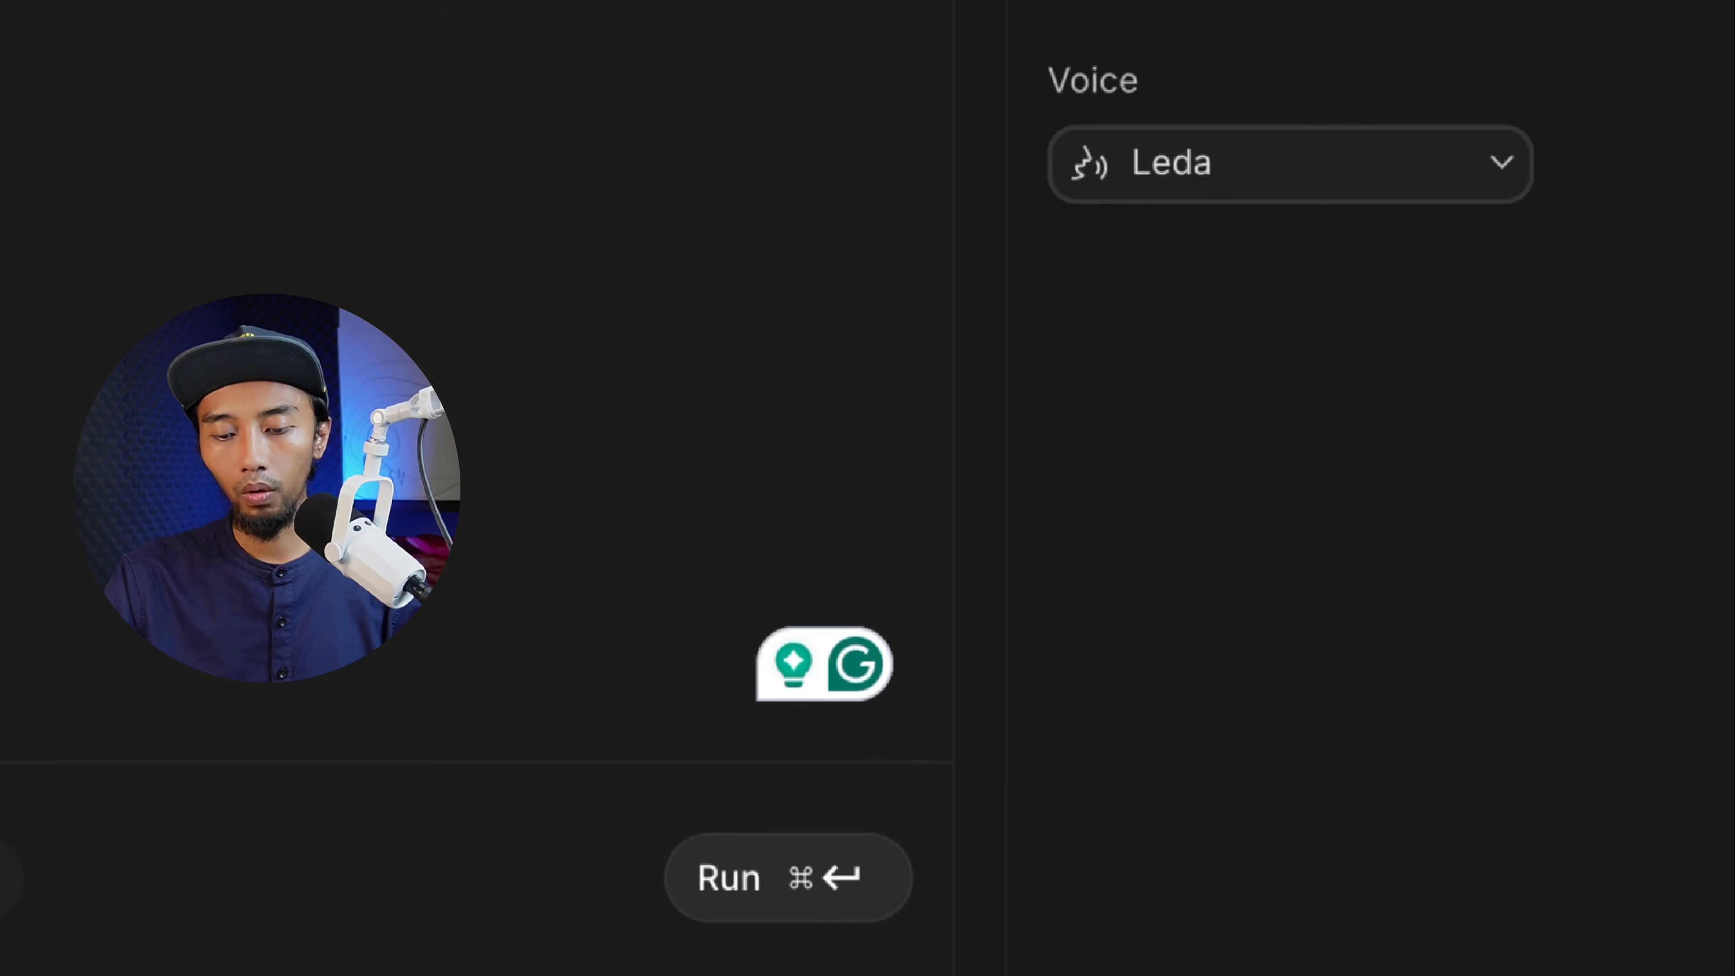
{"action": "left_click", "coordinate": [820, 883]}
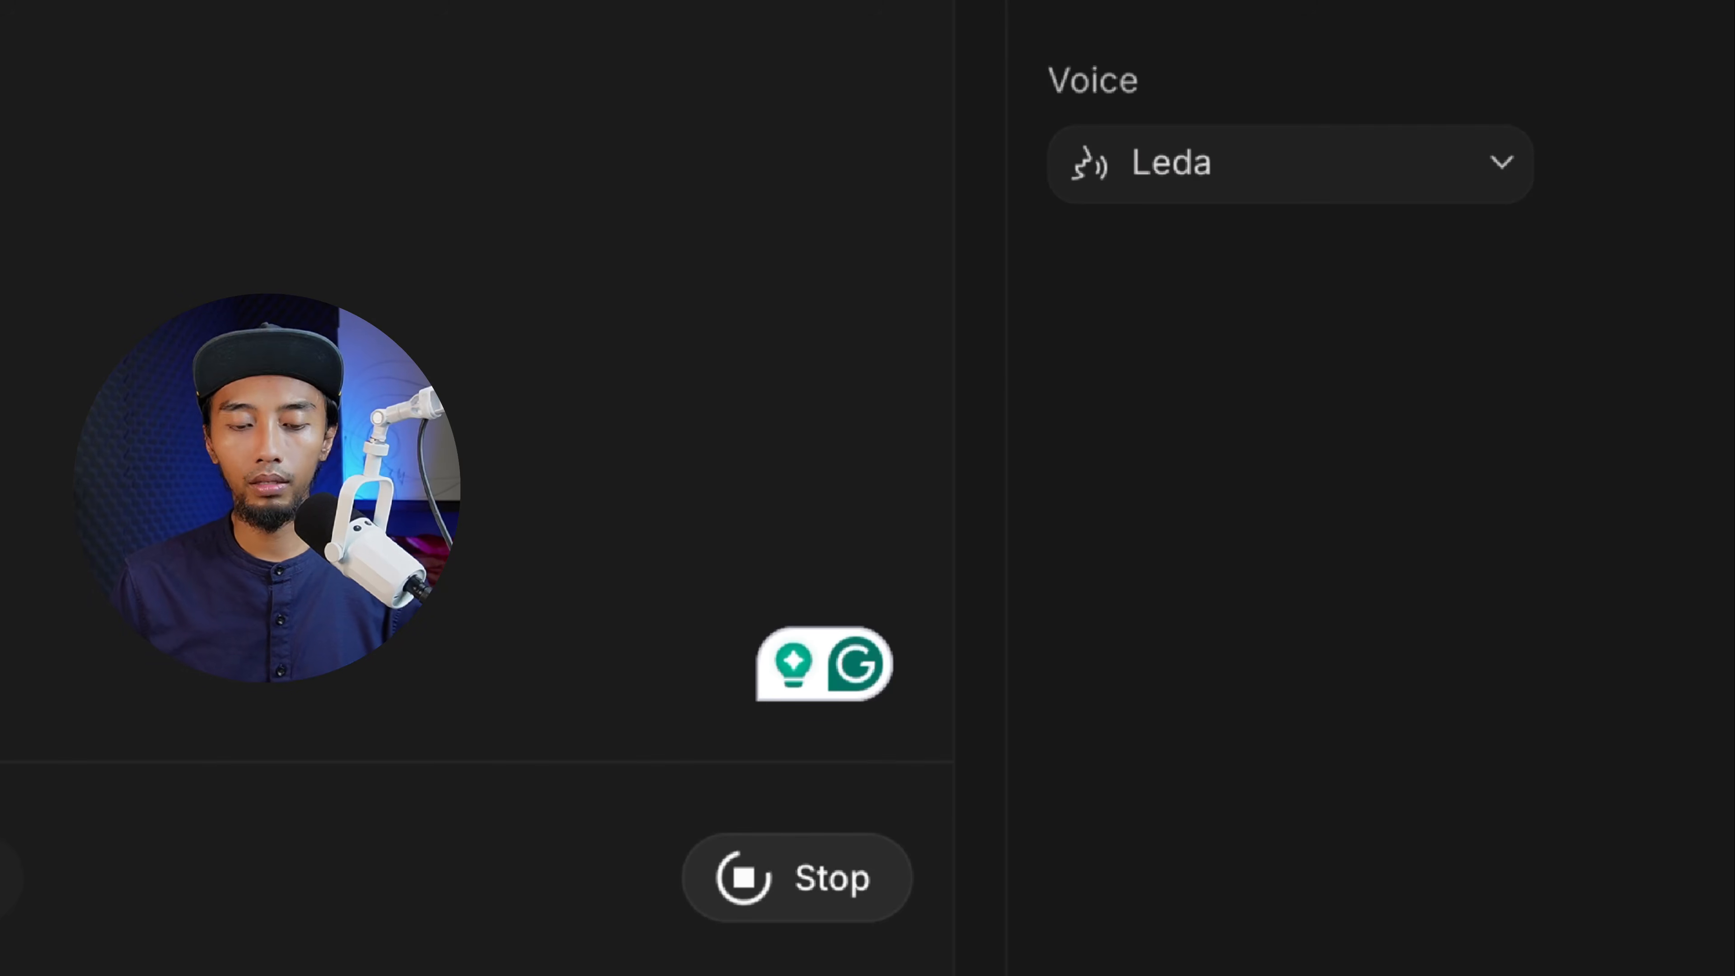